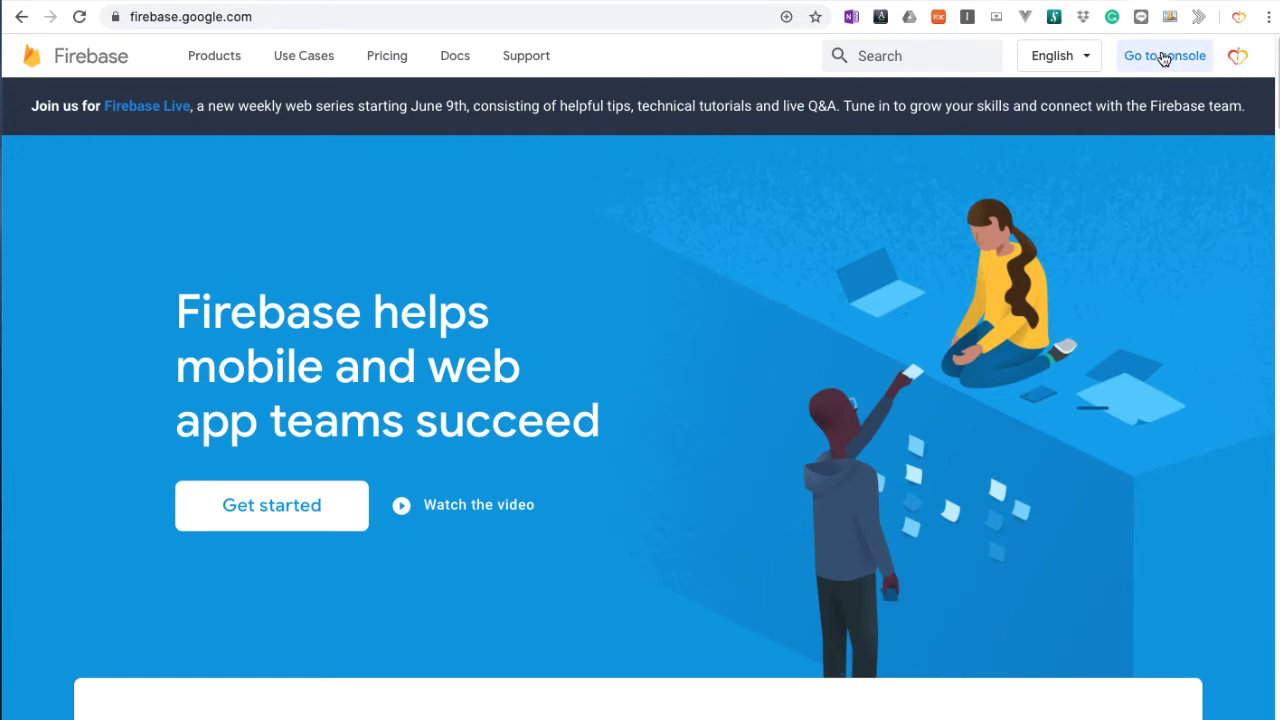
- Go to the Firebase console and start a new project named ilovecreapple
click(1163, 60)
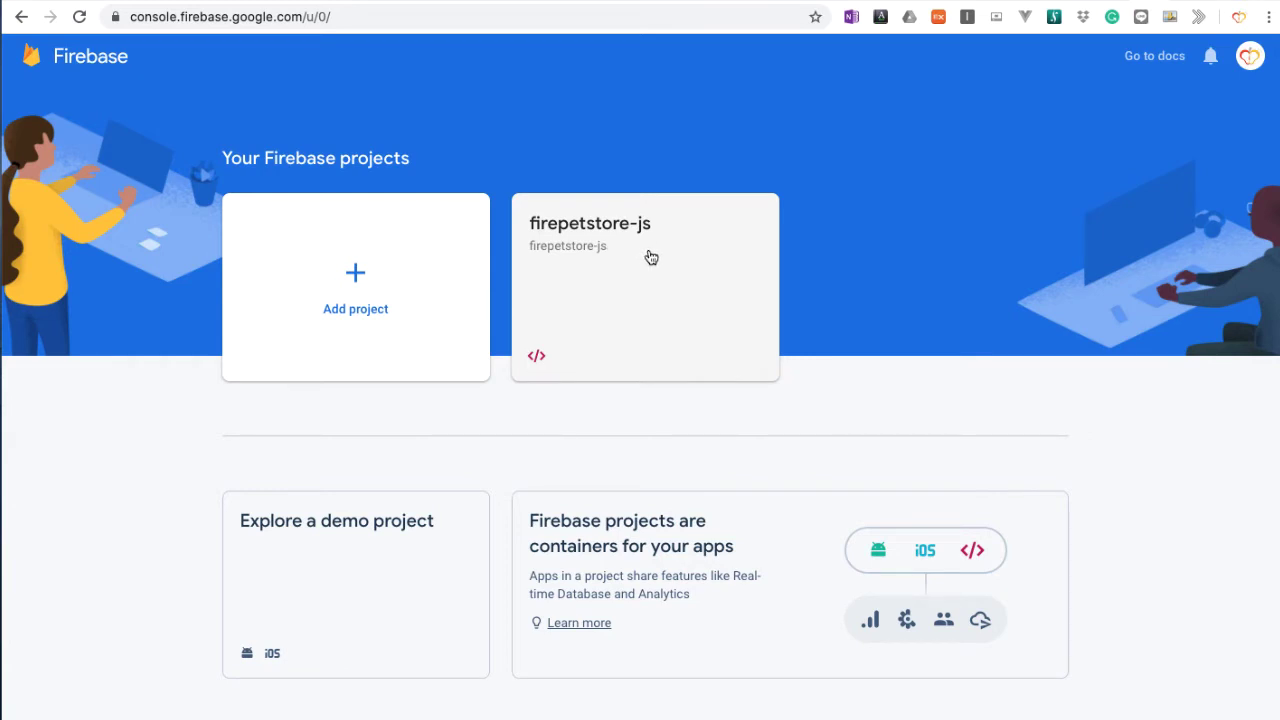
click(1008, 366)
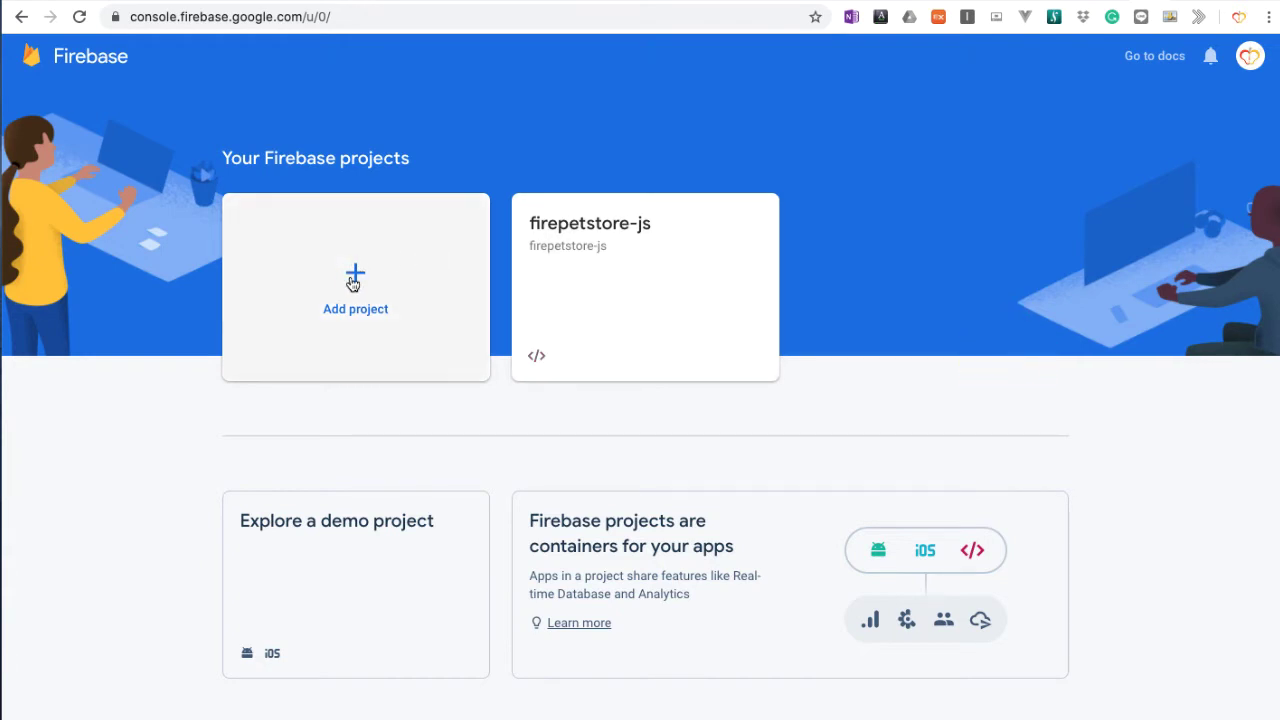
click(354, 283)
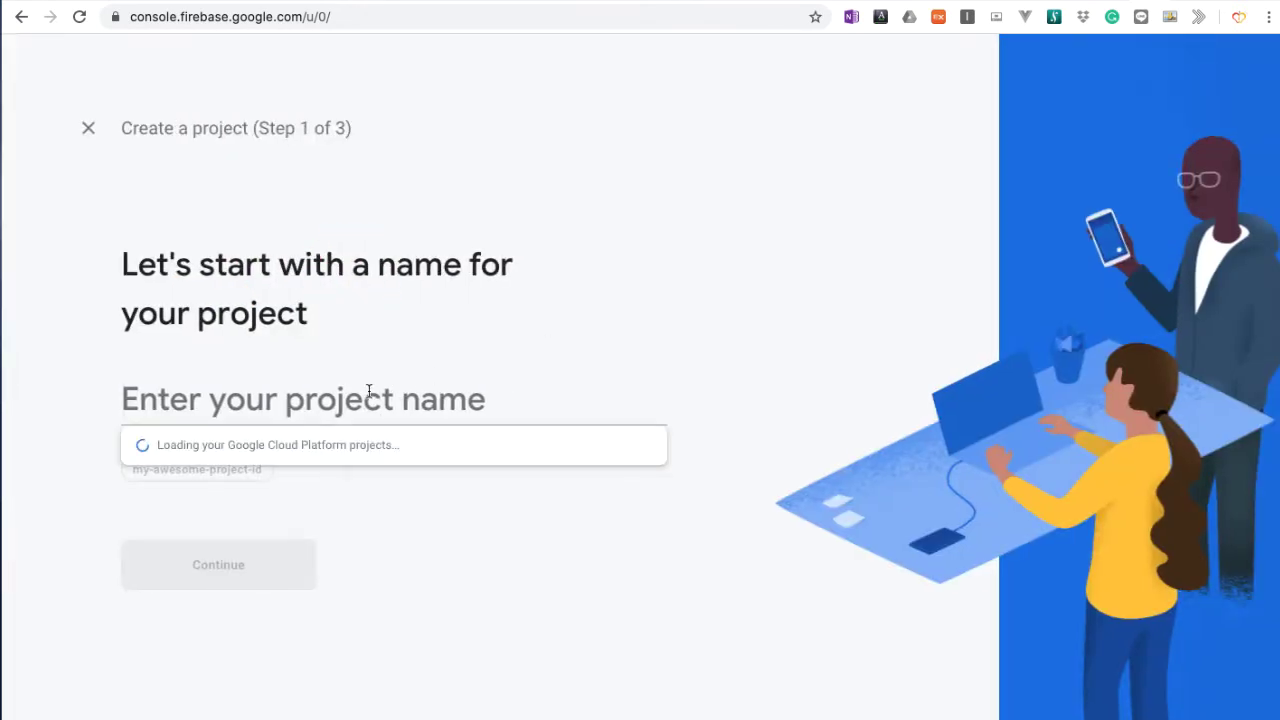
click(359, 398)
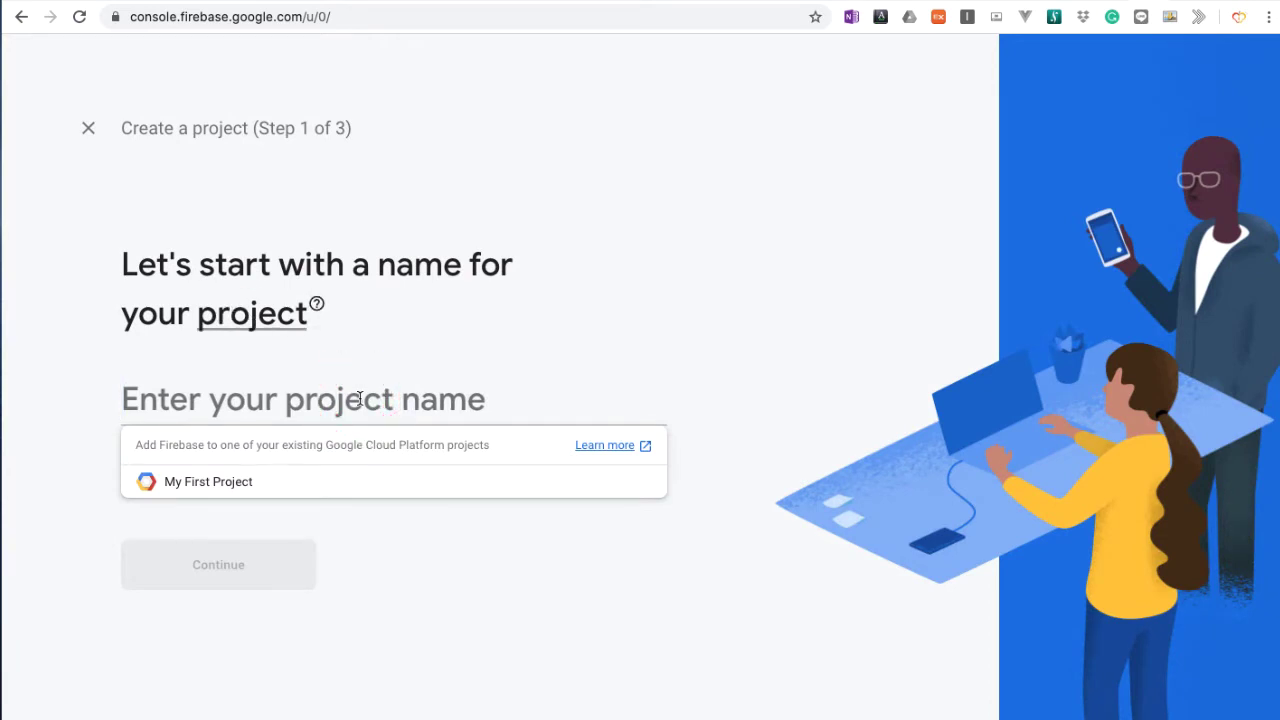
text(ilove)
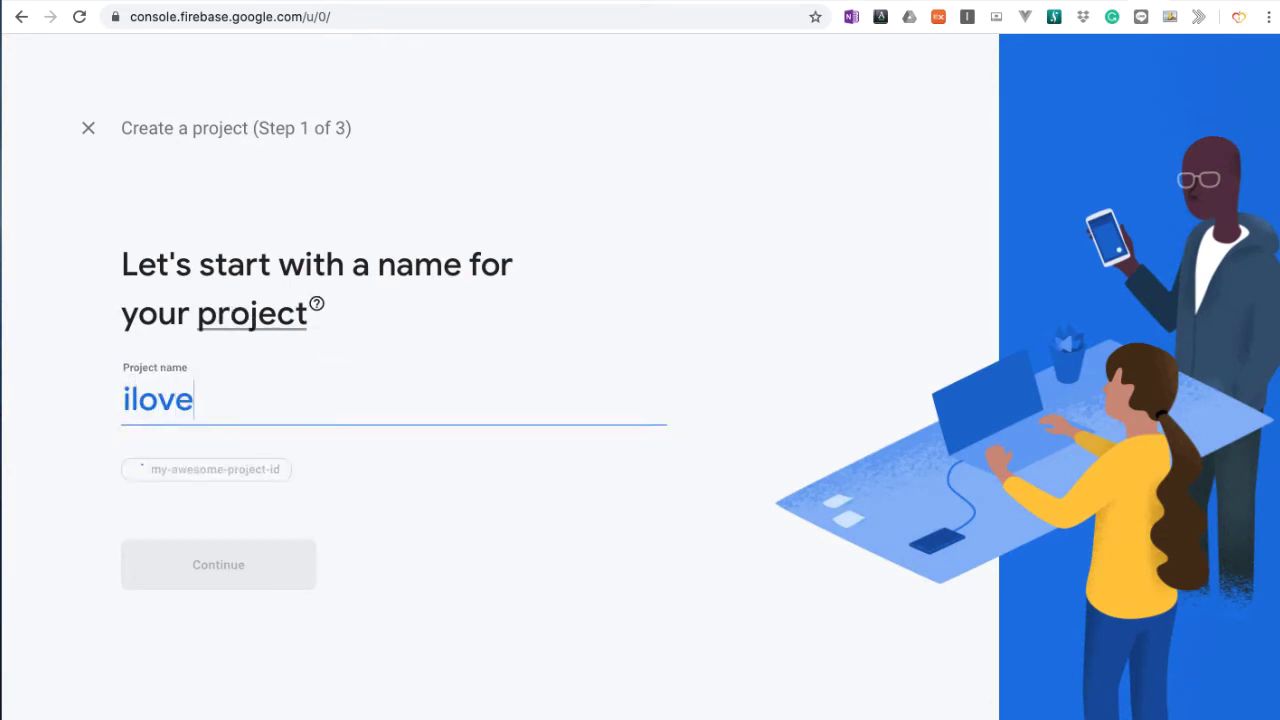
text(creapple)
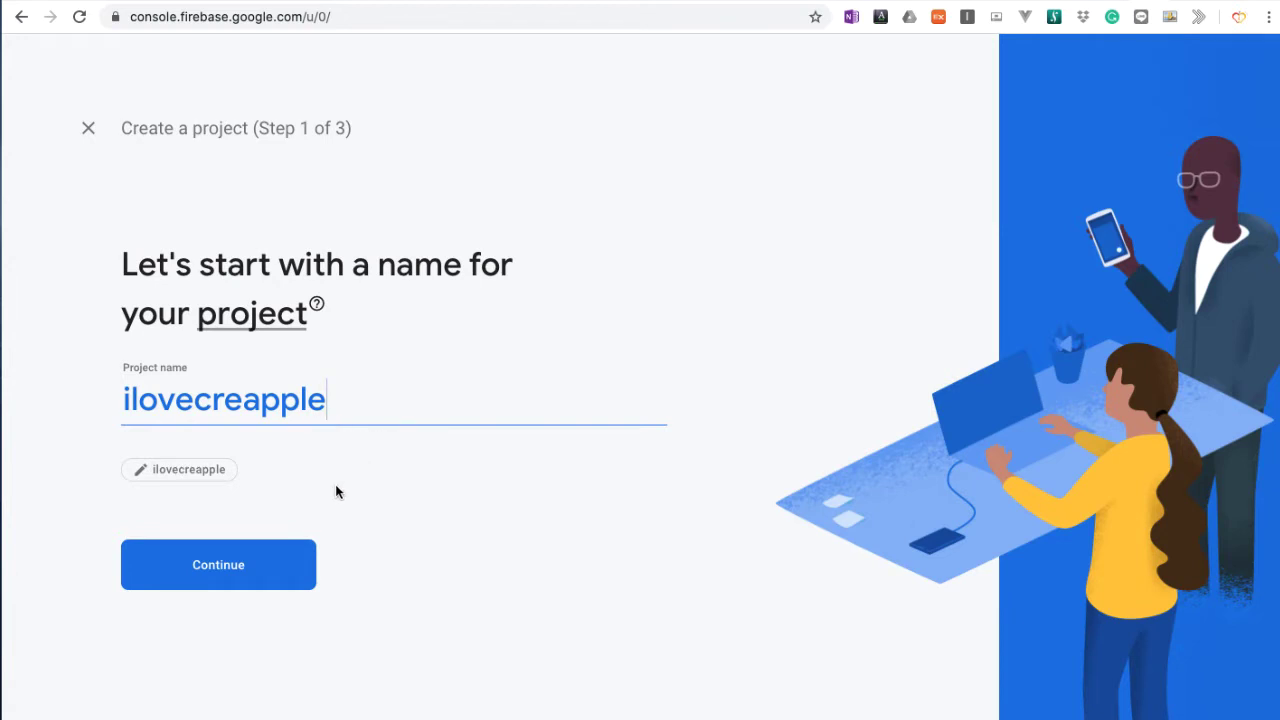
click(255, 567)
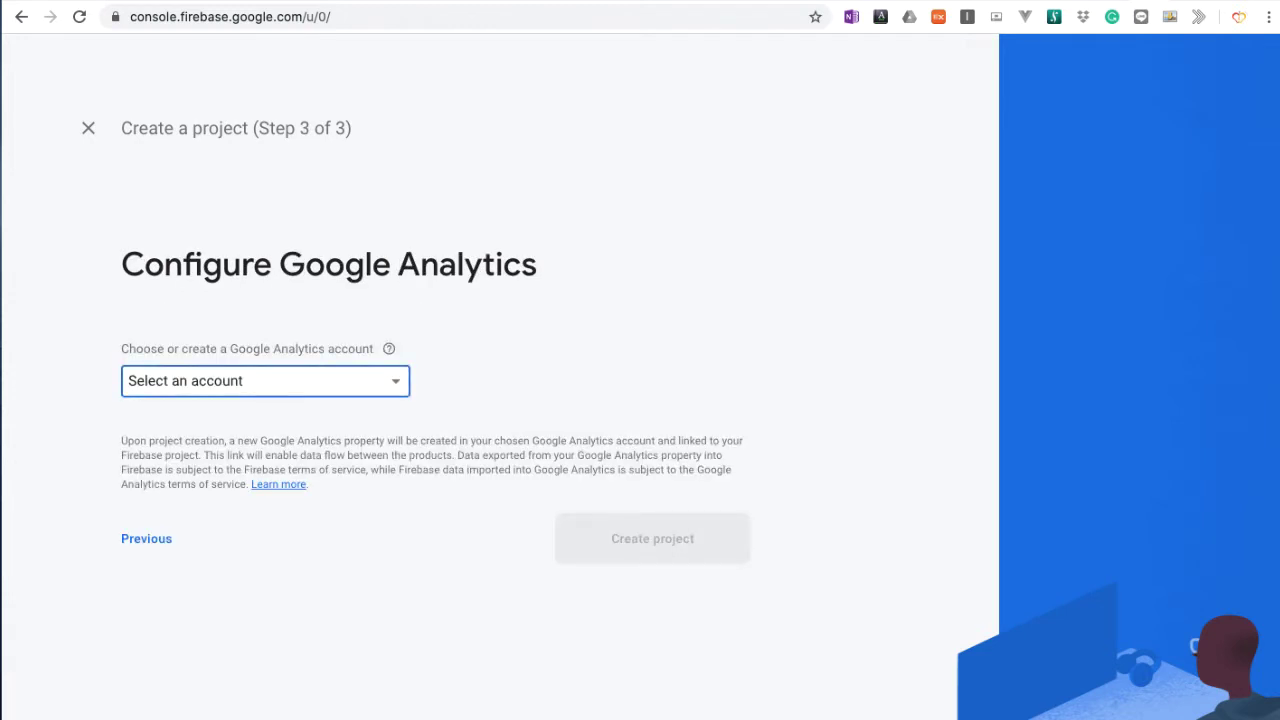
- Create the project with Default Account for Firebase as its Google Analytics account and continue to its overview
click(392, 381)
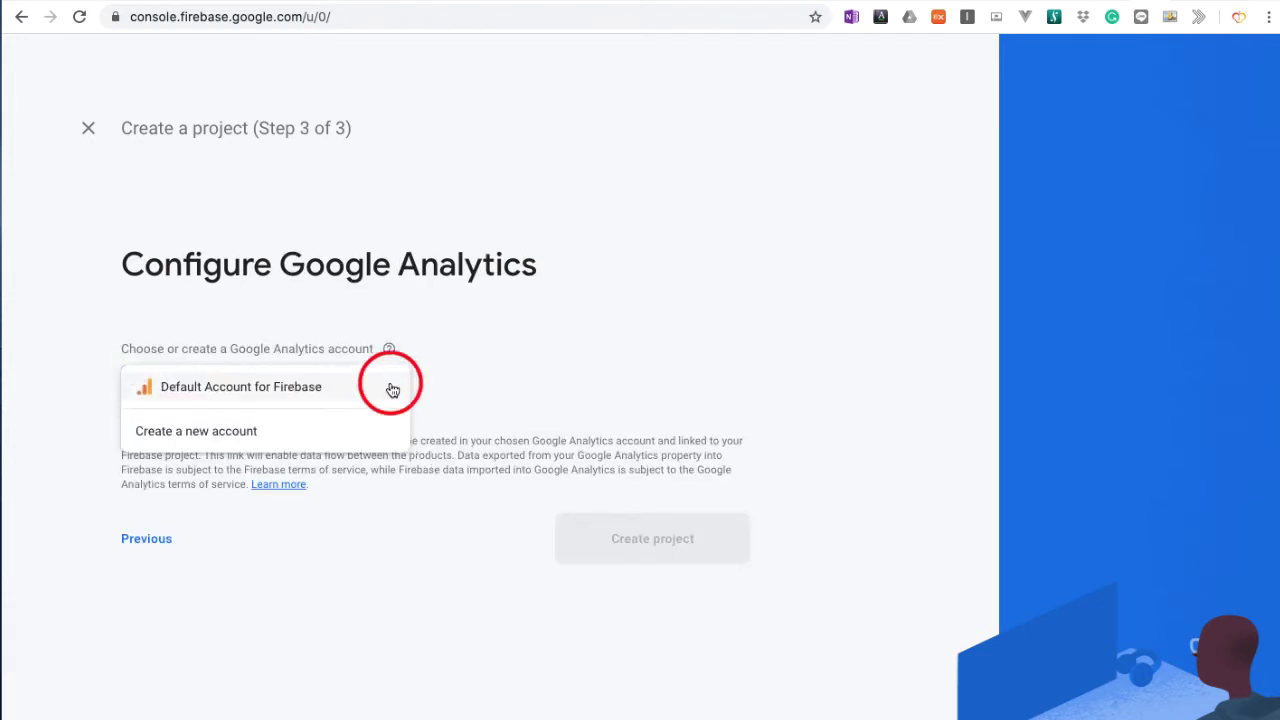
click(392, 390)
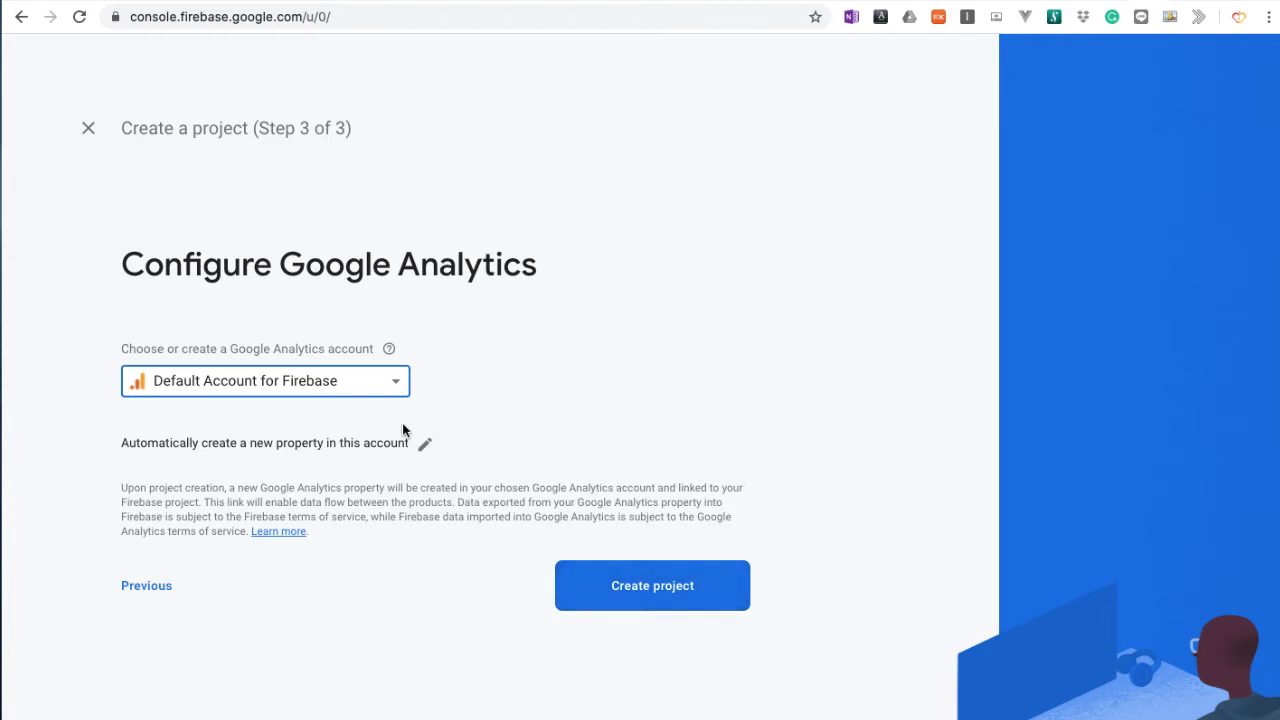
click(660, 598)
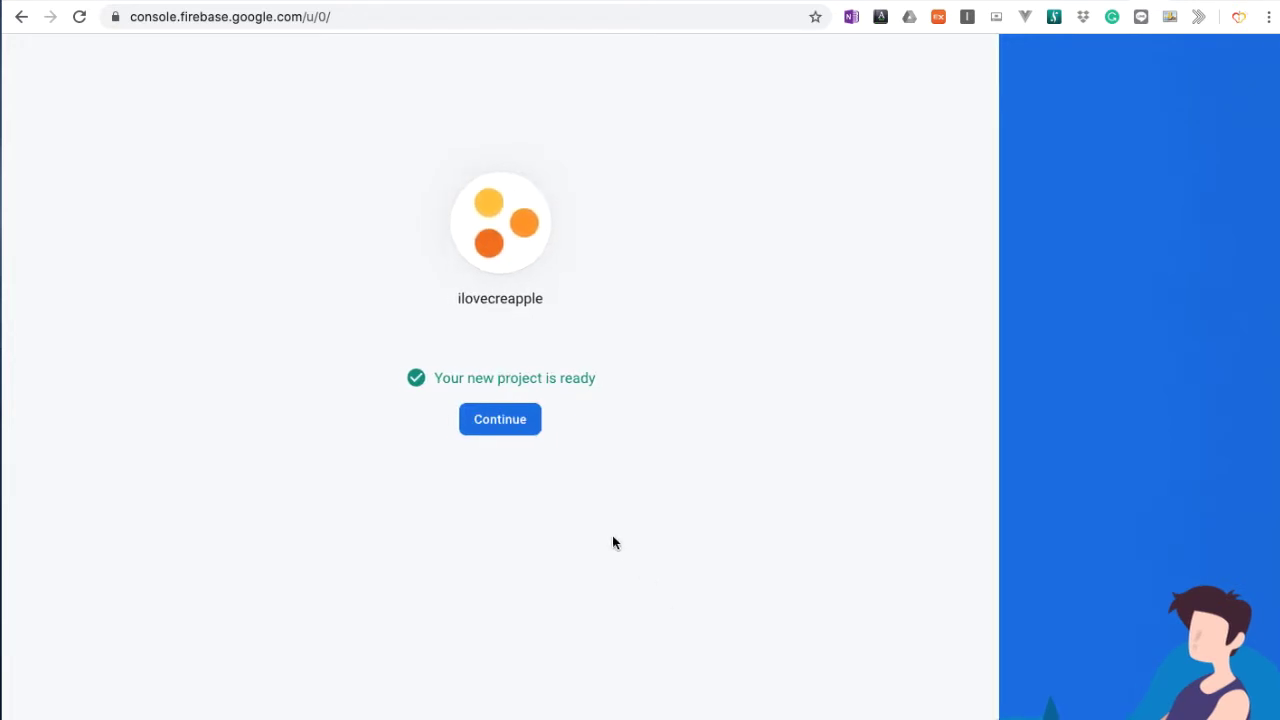
click(515, 422)
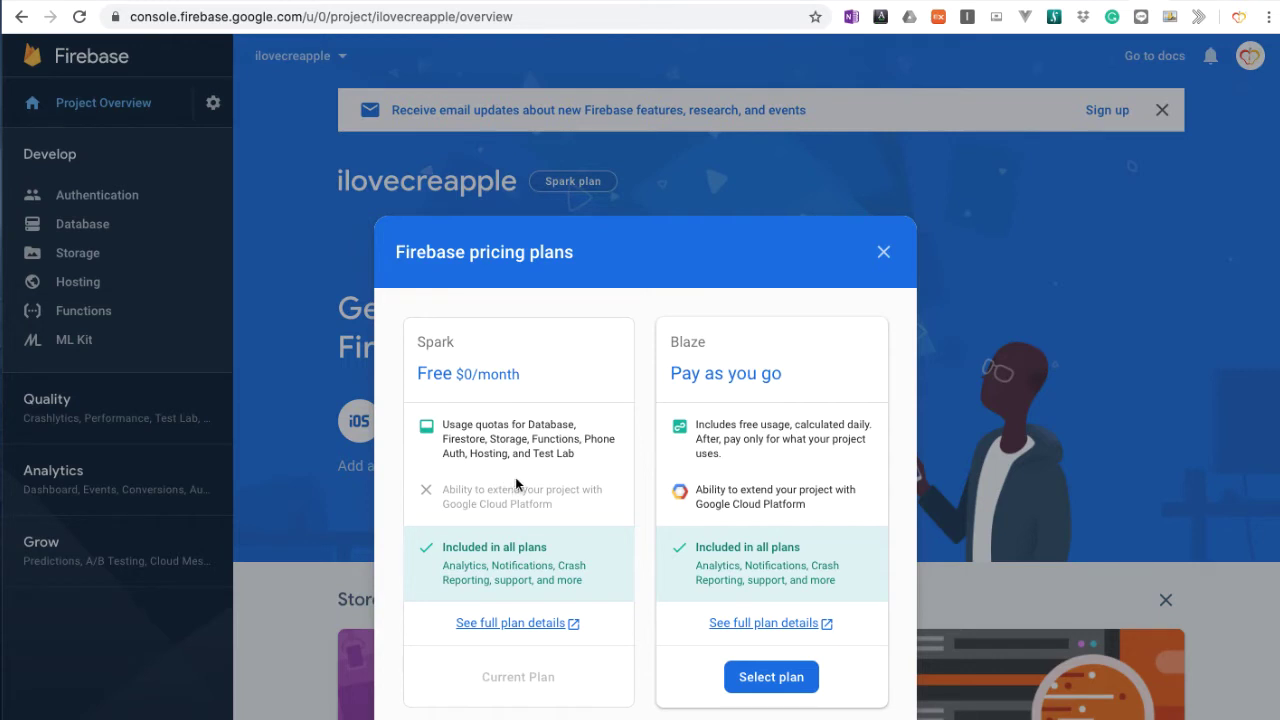
- Open the full plan details and compare the Spark and Blaze limits for Authentication, Cloud Firestore, Cloud Functions and Hosting
click(550, 624)
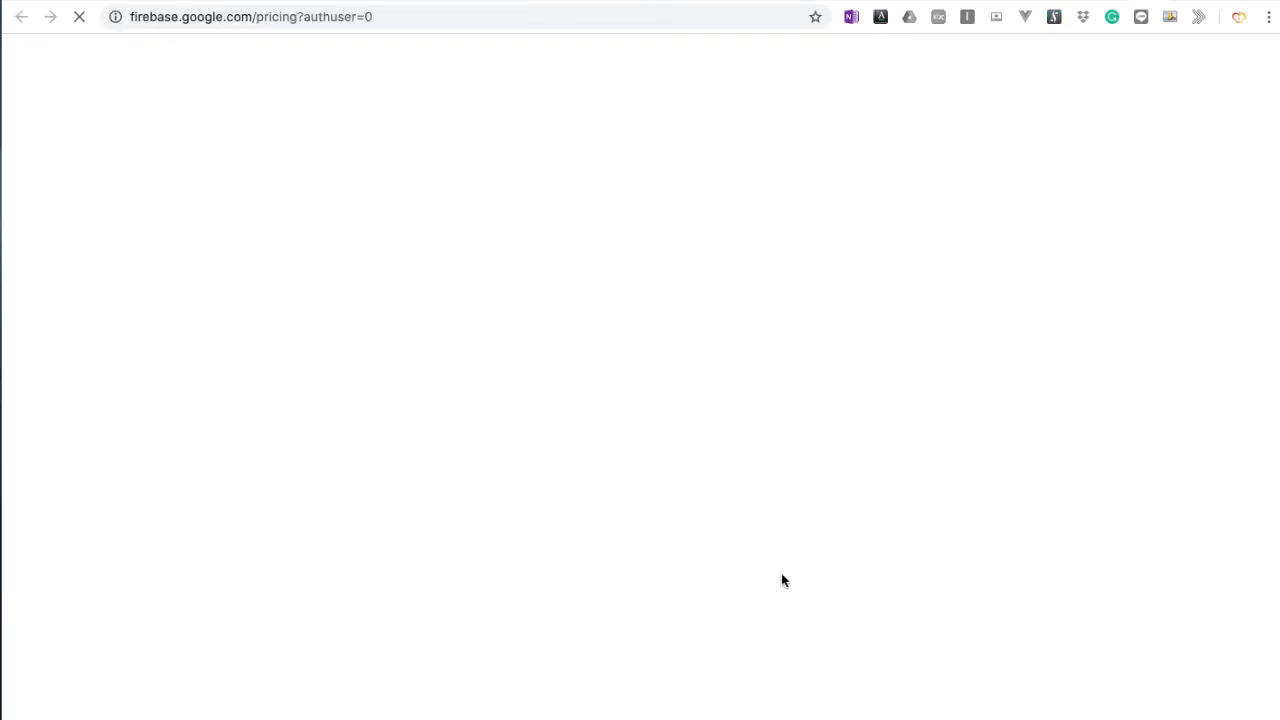
scroll(895, 548, down, 8)
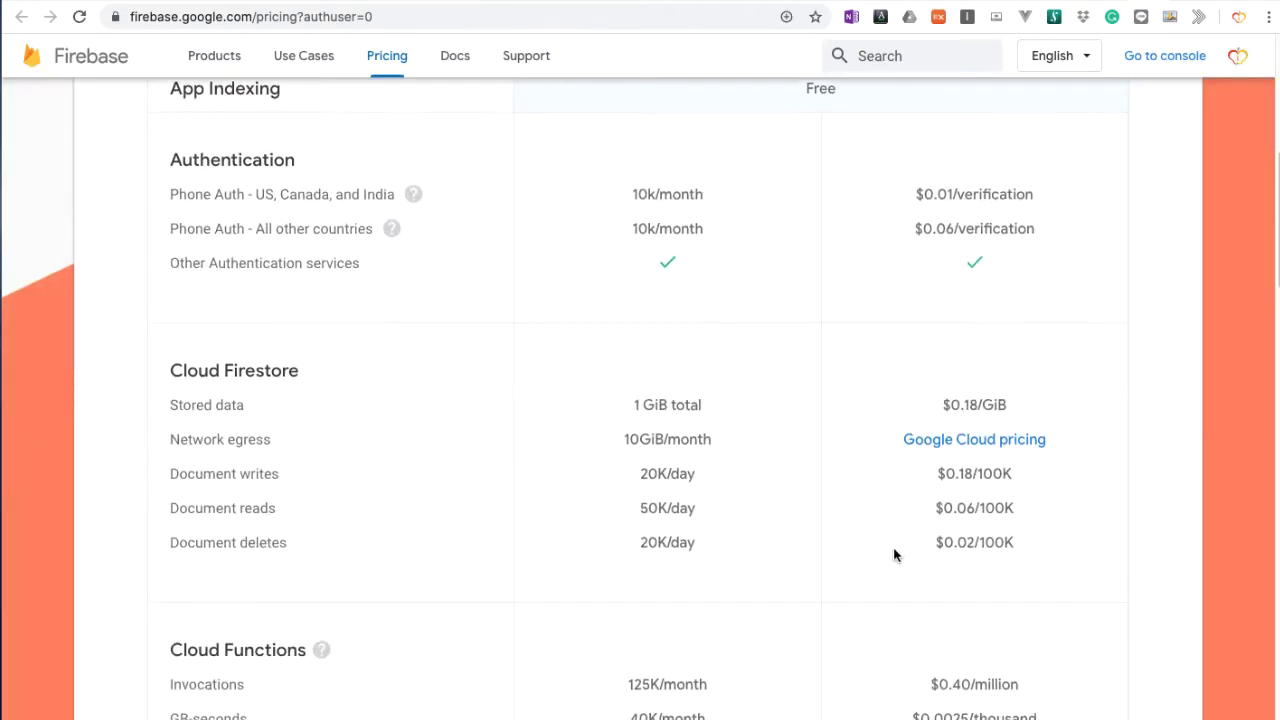
scroll(889, 563, down, 3)
scroll(887, 565, up, 1)
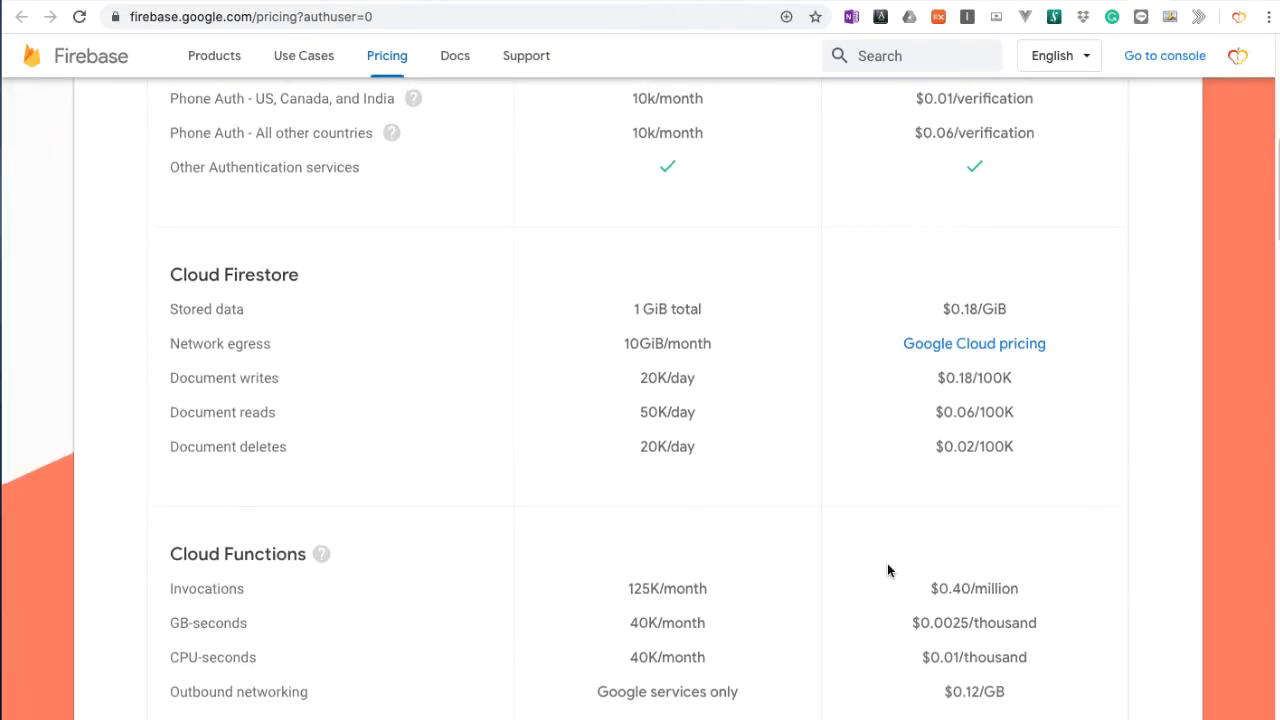
scroll(887, 568, up, 1)
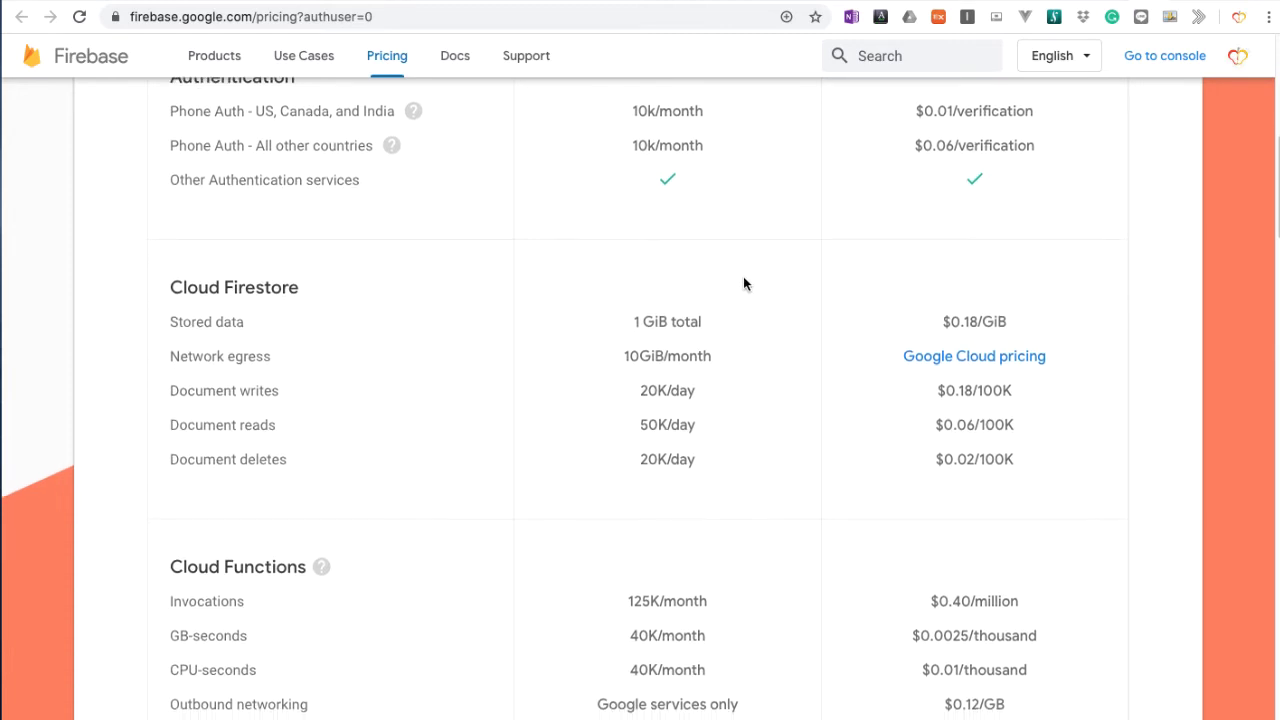
scroll(743, 284, down, 6)
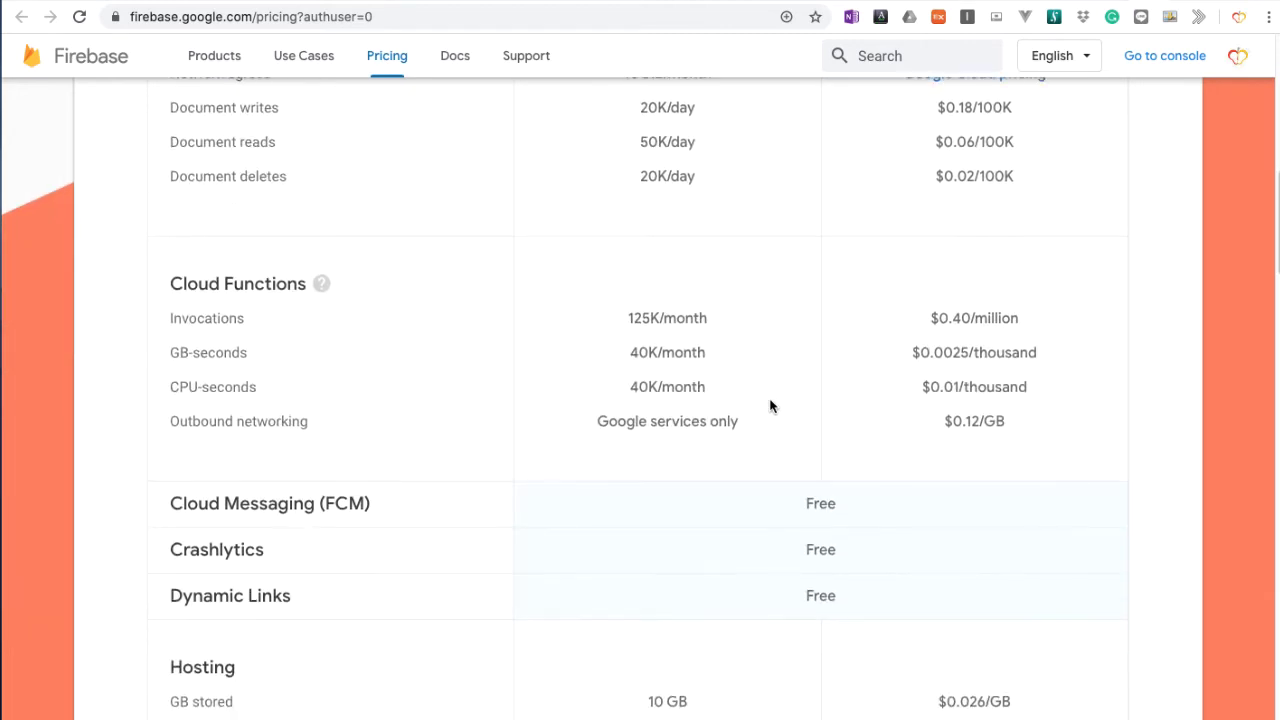
scroll(771, 408, down, 3)
scroll(775, 425, down, 2)
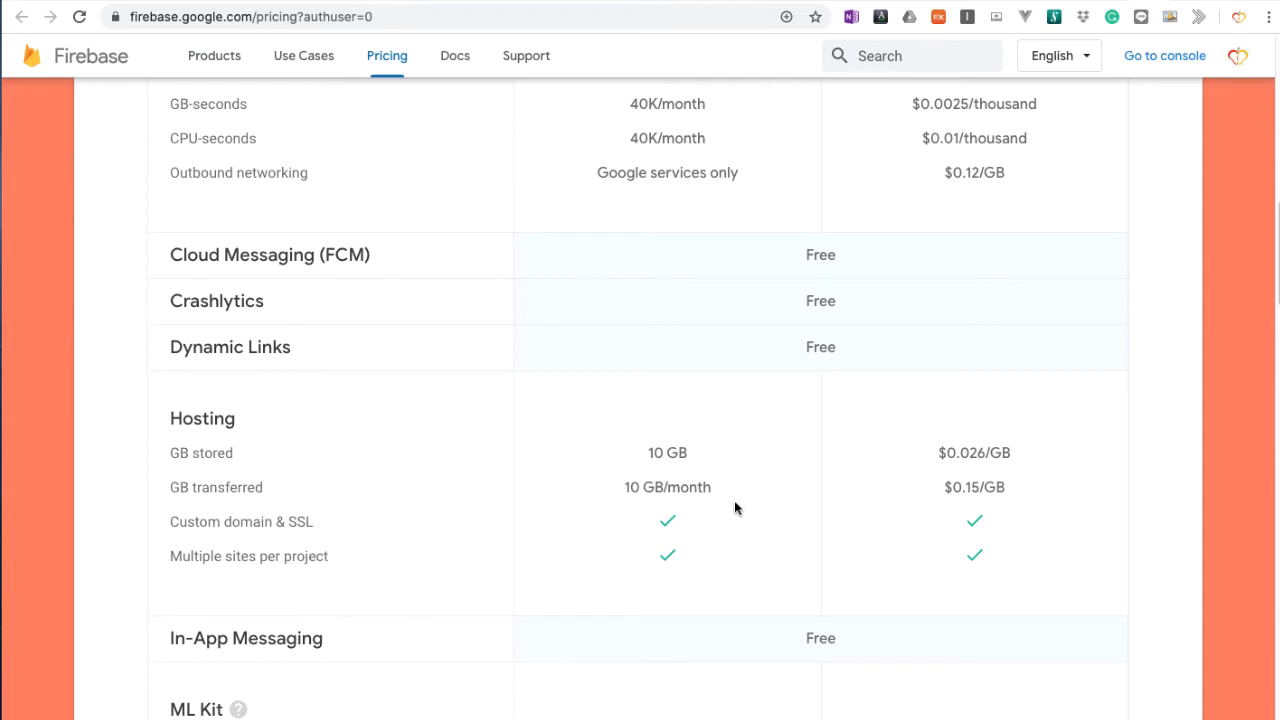
scroll(734, 508, down, 1)
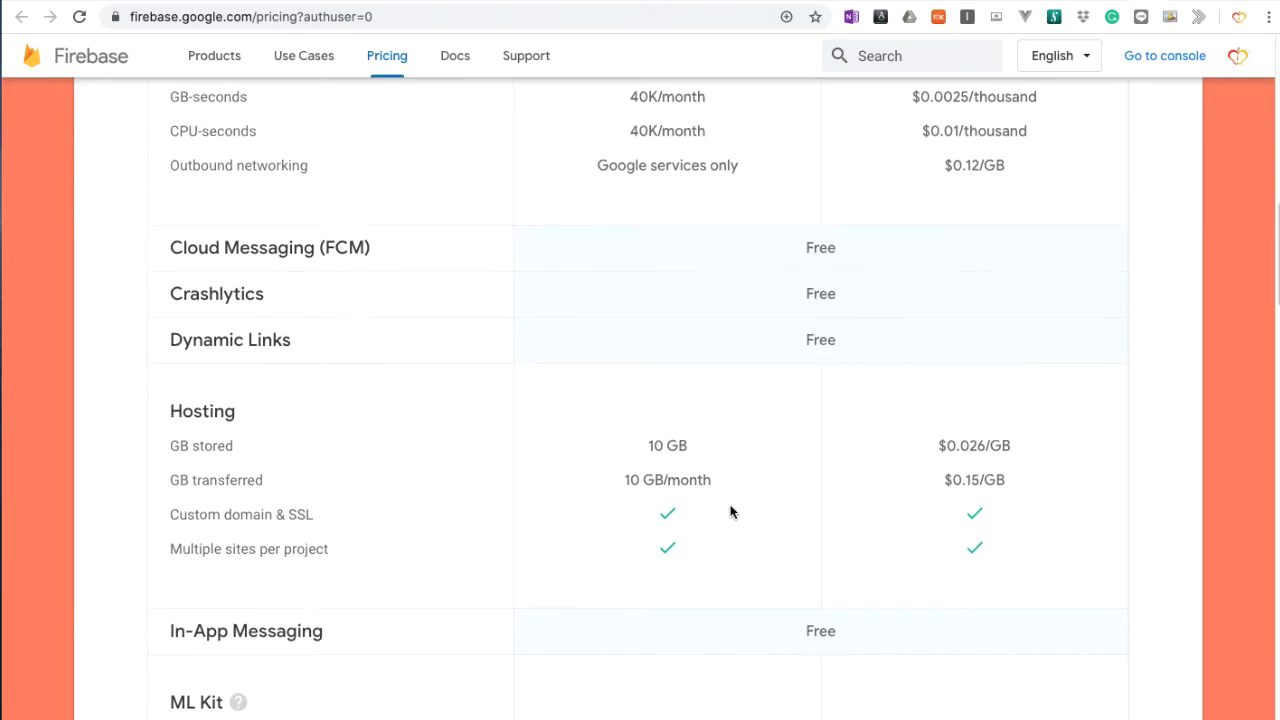
scroll(731, 512, down, 1)
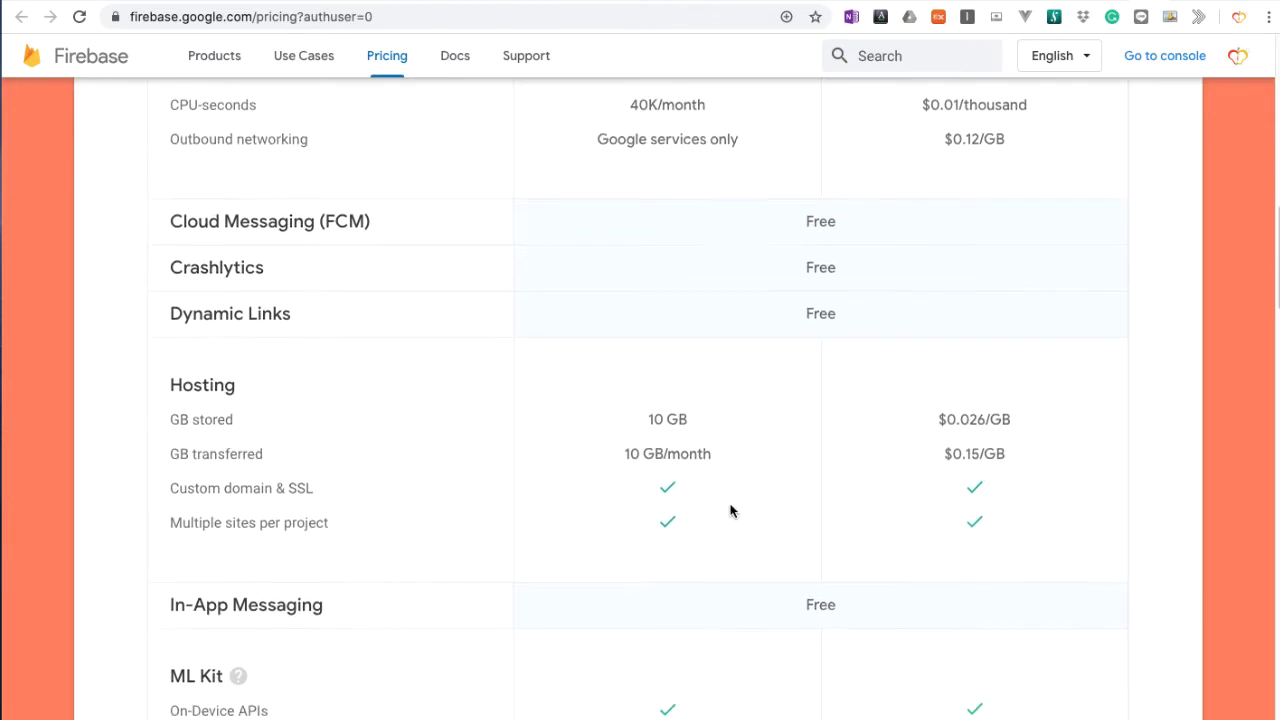
scroll(731, 511, up, 4)
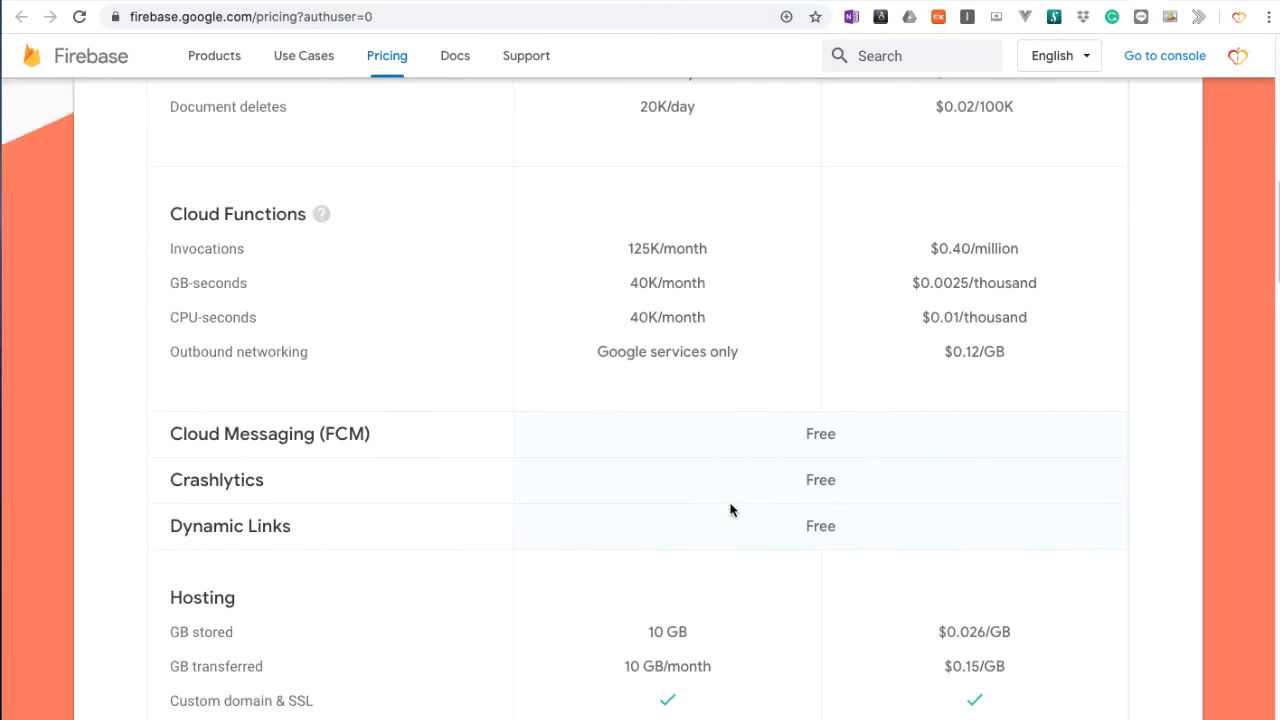
scroll(731, 511, up, 1)
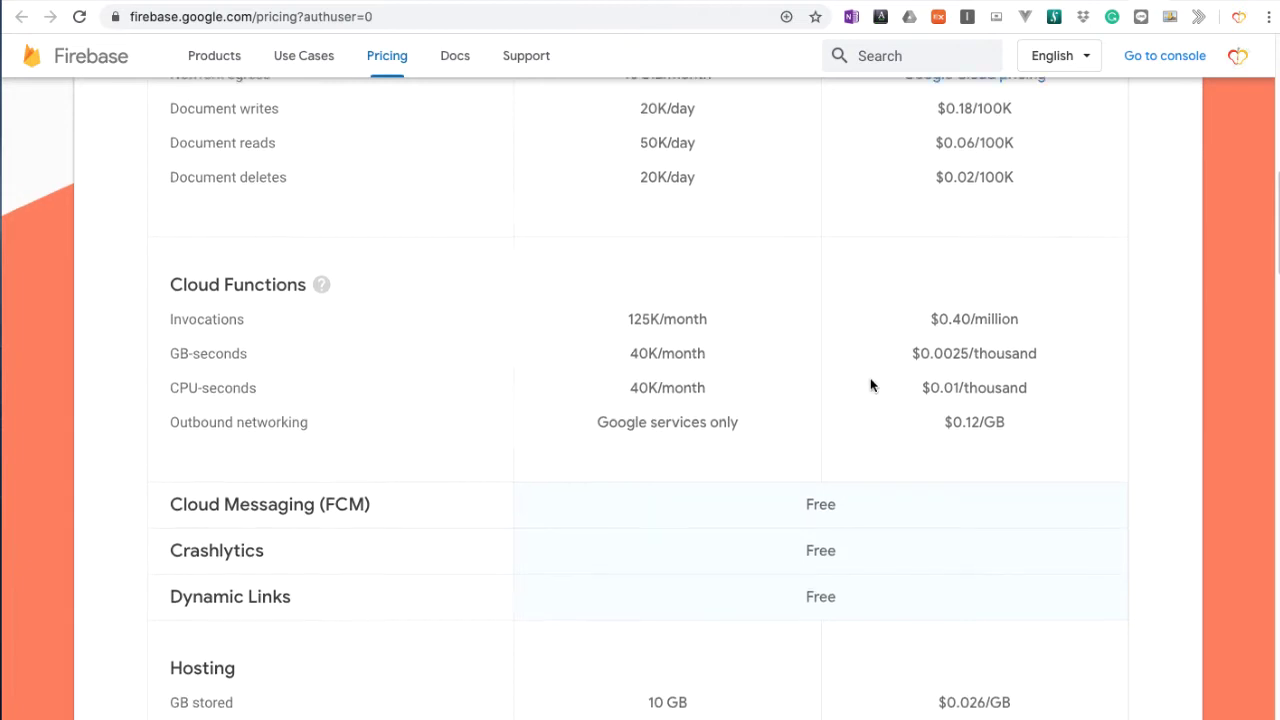
- Examine the Cloud Functions outbound networking terms of both plans in the pricing table
scroll(871, 383, up, 2)
drag(595, 527, 737, 526)
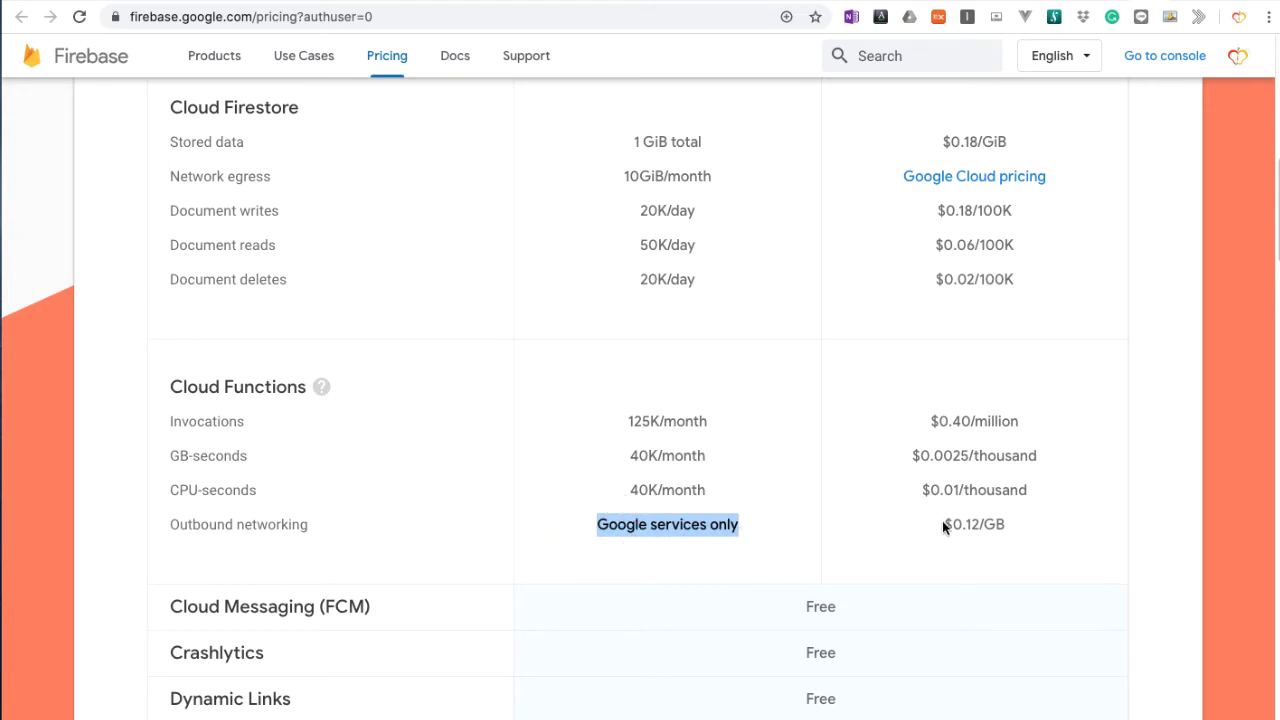
drag(942, 522, 1008, 528)
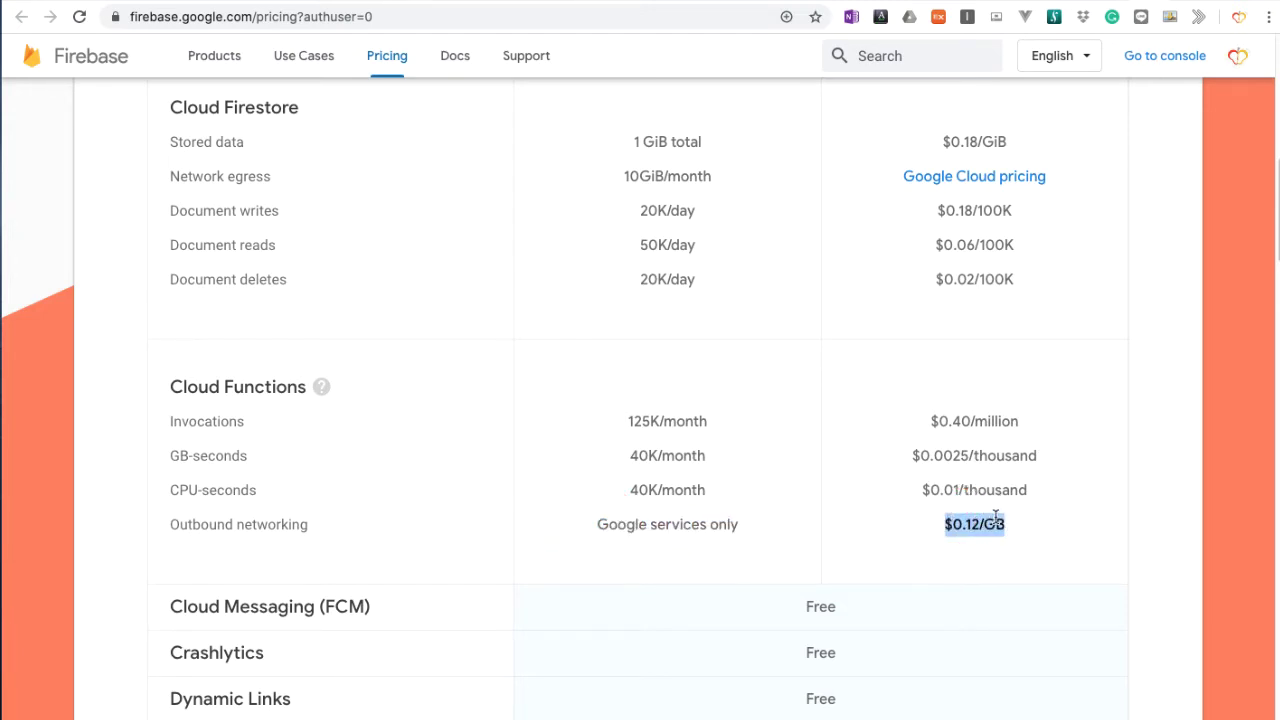
click(1002, 528)
scroll(975, 470, up, 1)
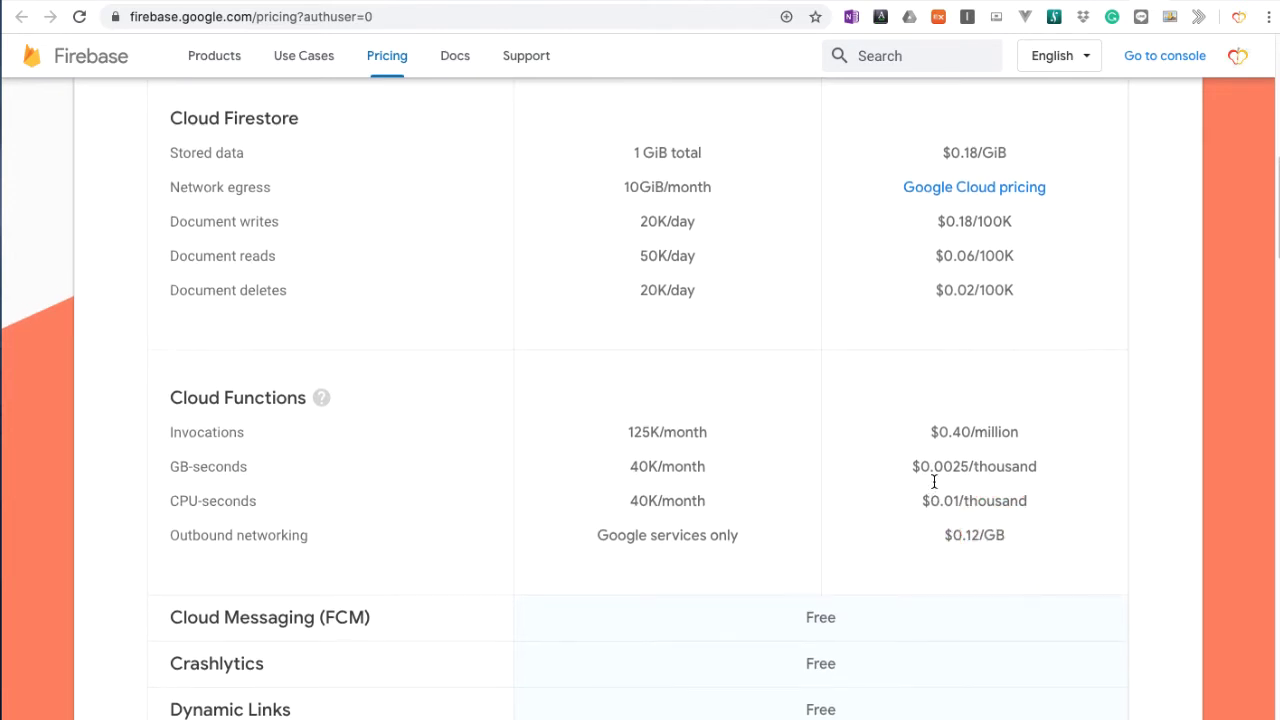
scroll(809, 530, down, 3)
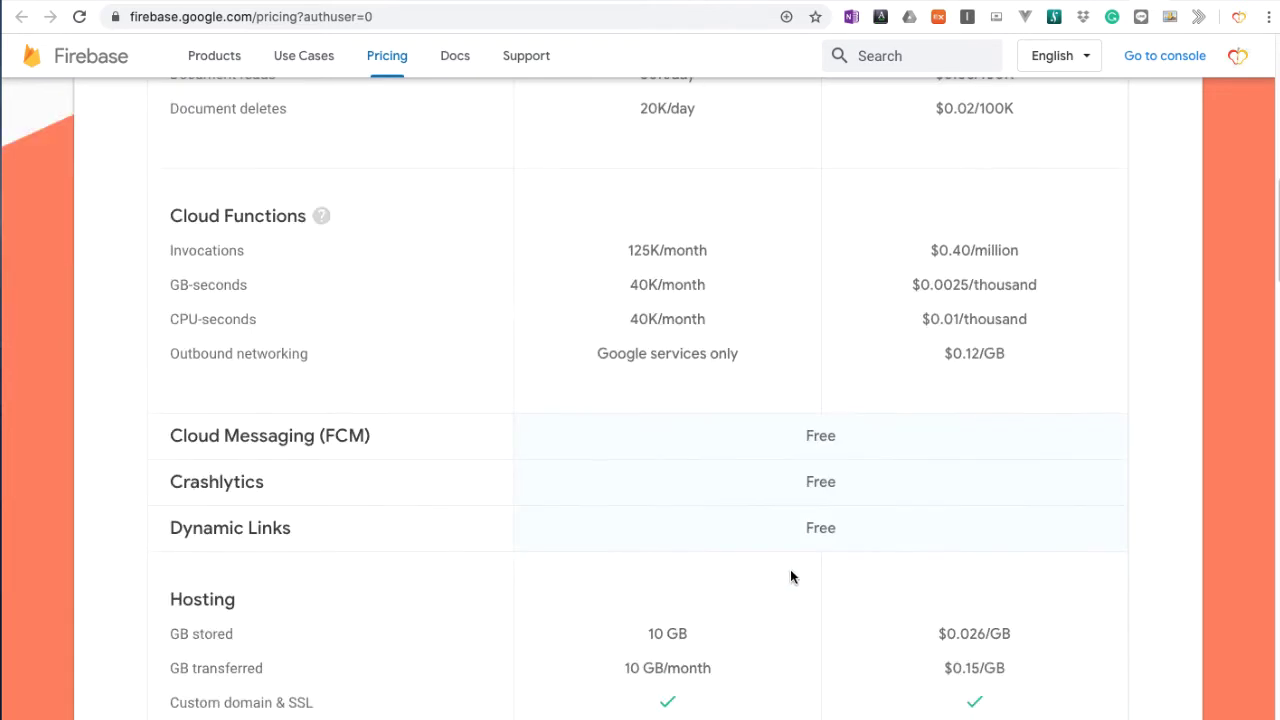
scroll(792, 564, up, 6)
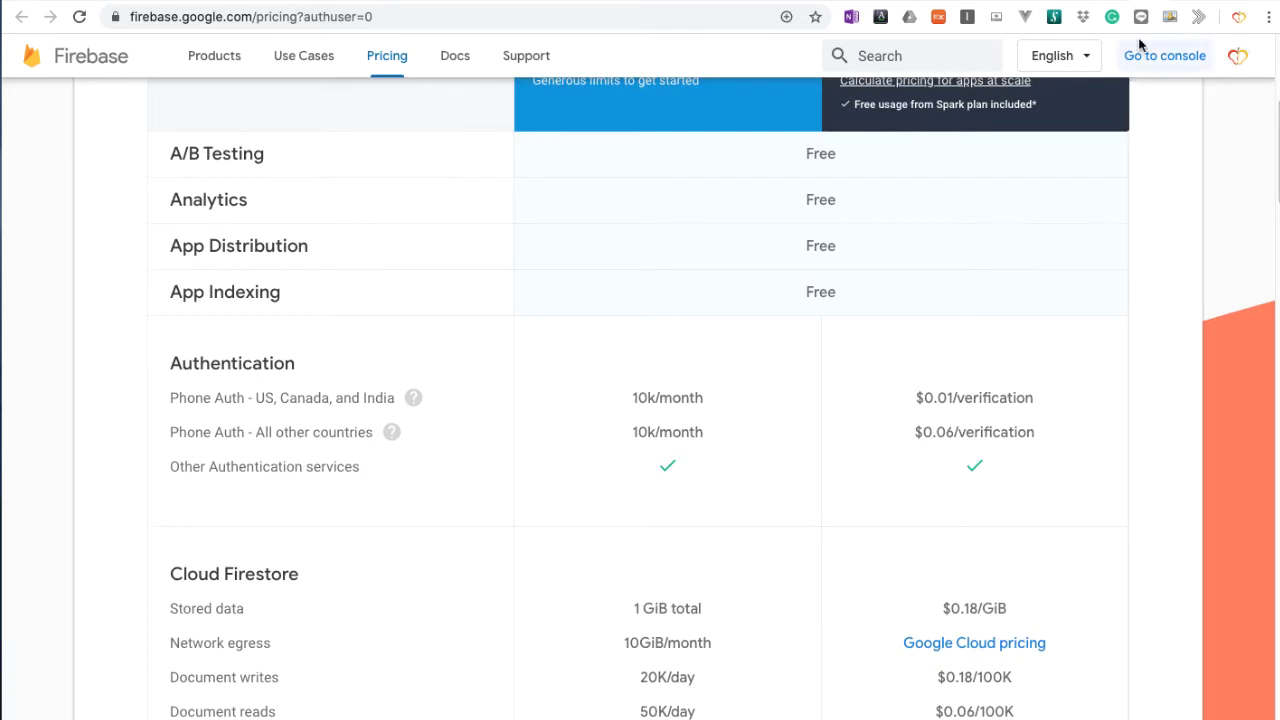
- Return to the project console, dismiss the pricing plans dialog and open the Hosting page
click(1147, 4)
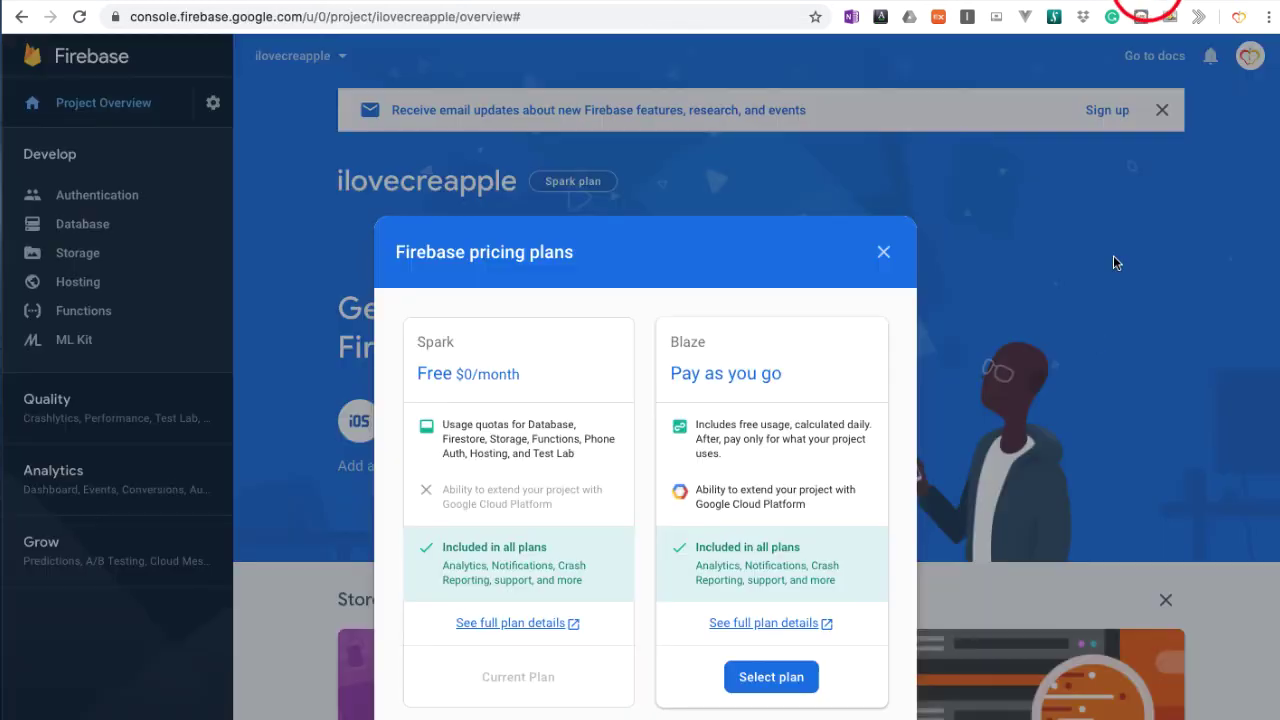
click(889, 251)
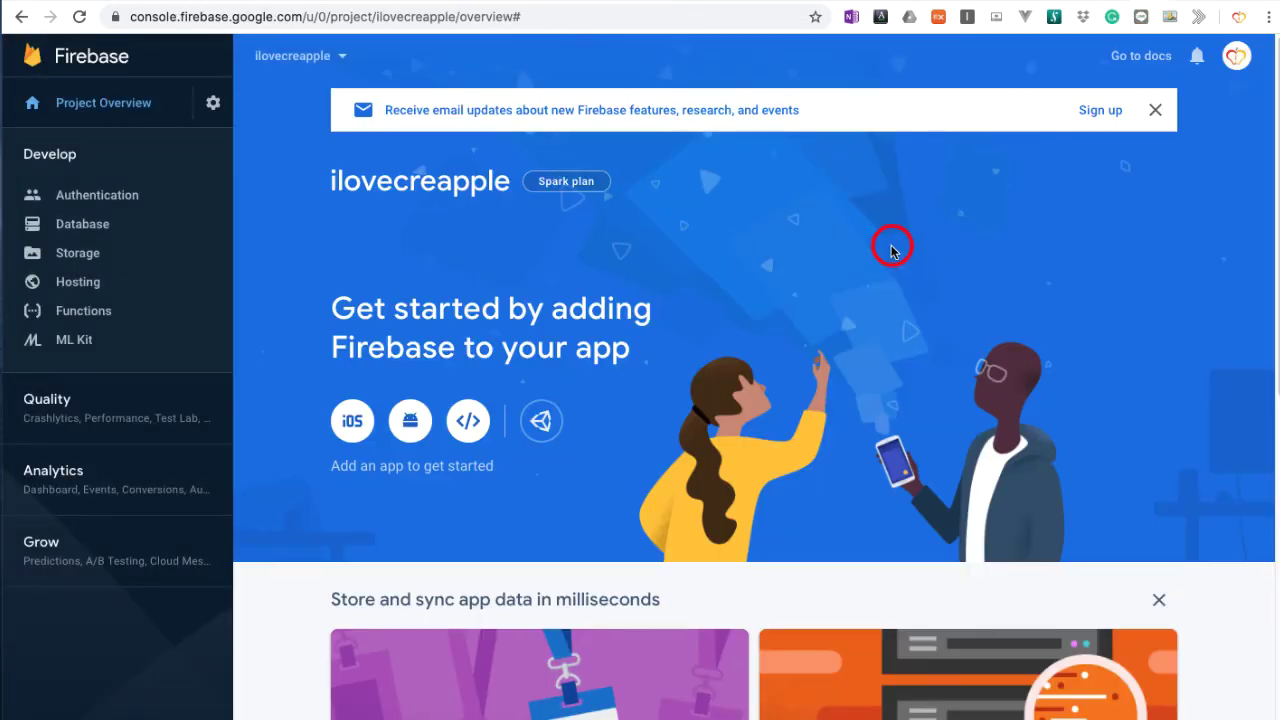
click(80, 288)
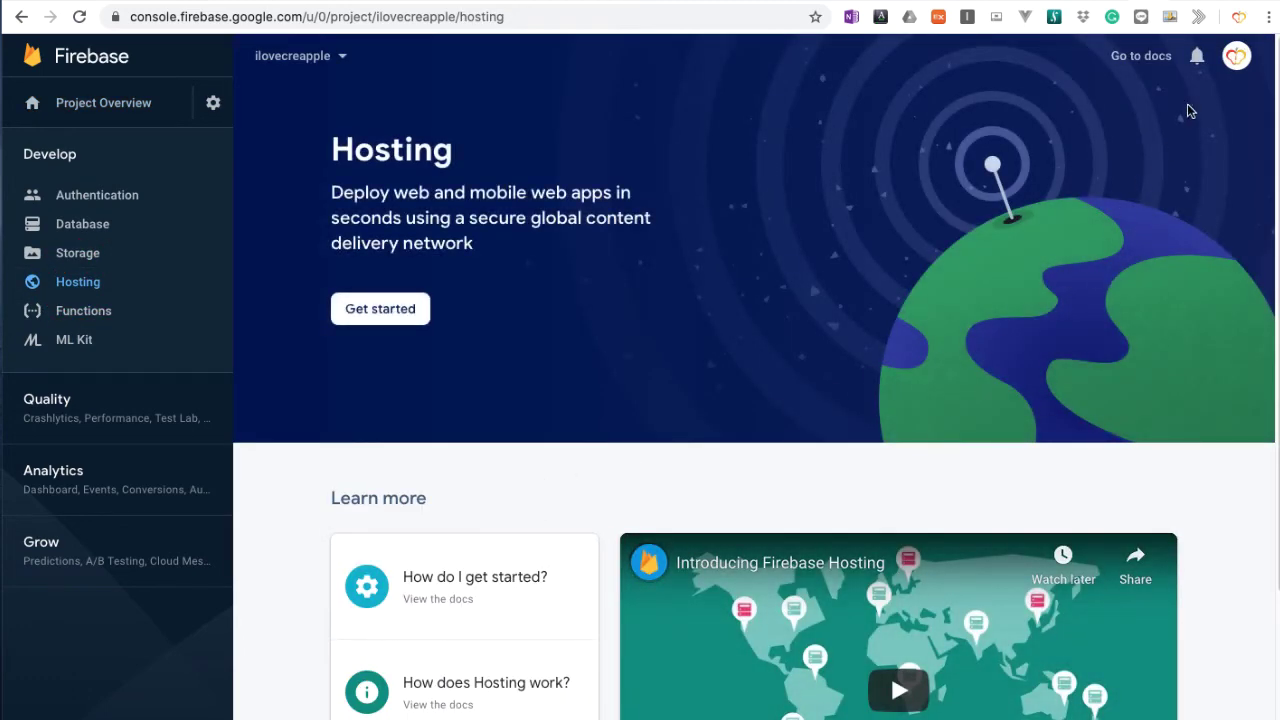
- Switch to Visual Studio Code and inspect the public folder of paymentinapp-deploy, including its index.html, collapsing the folder when done
click(1197, 2)
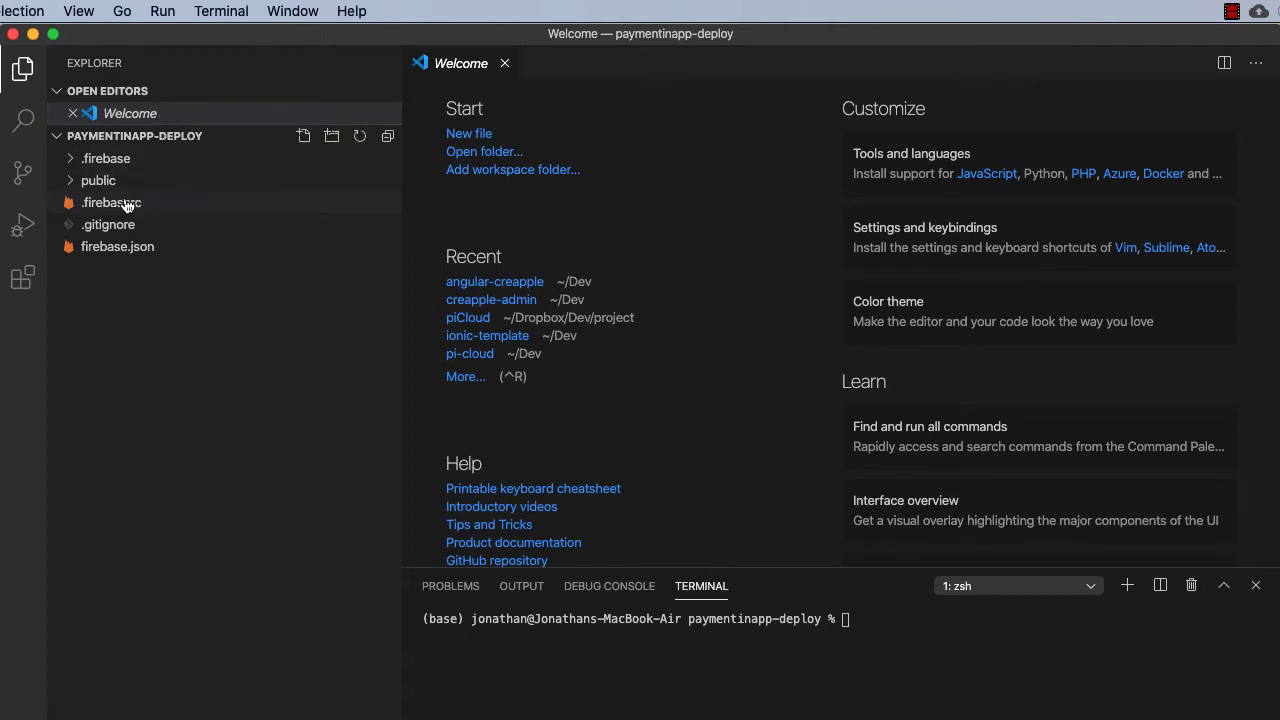
click(73, 183)
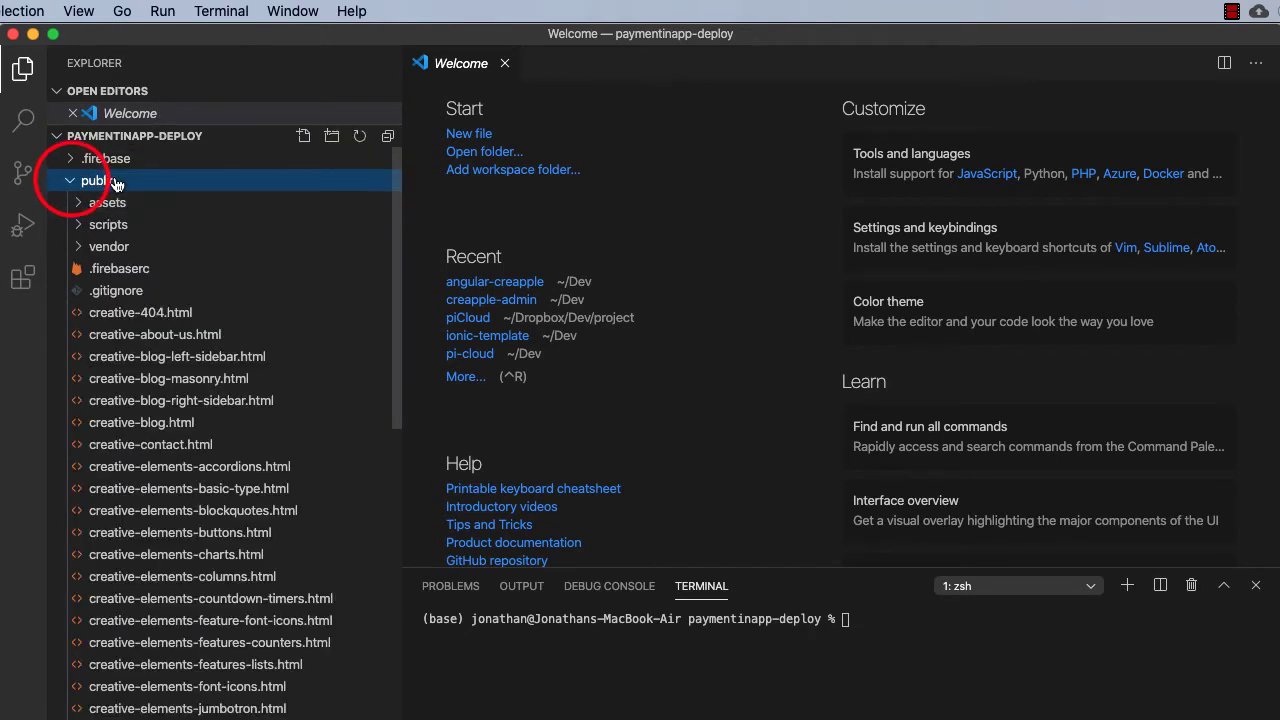
drag(396, 424, 397, 428)
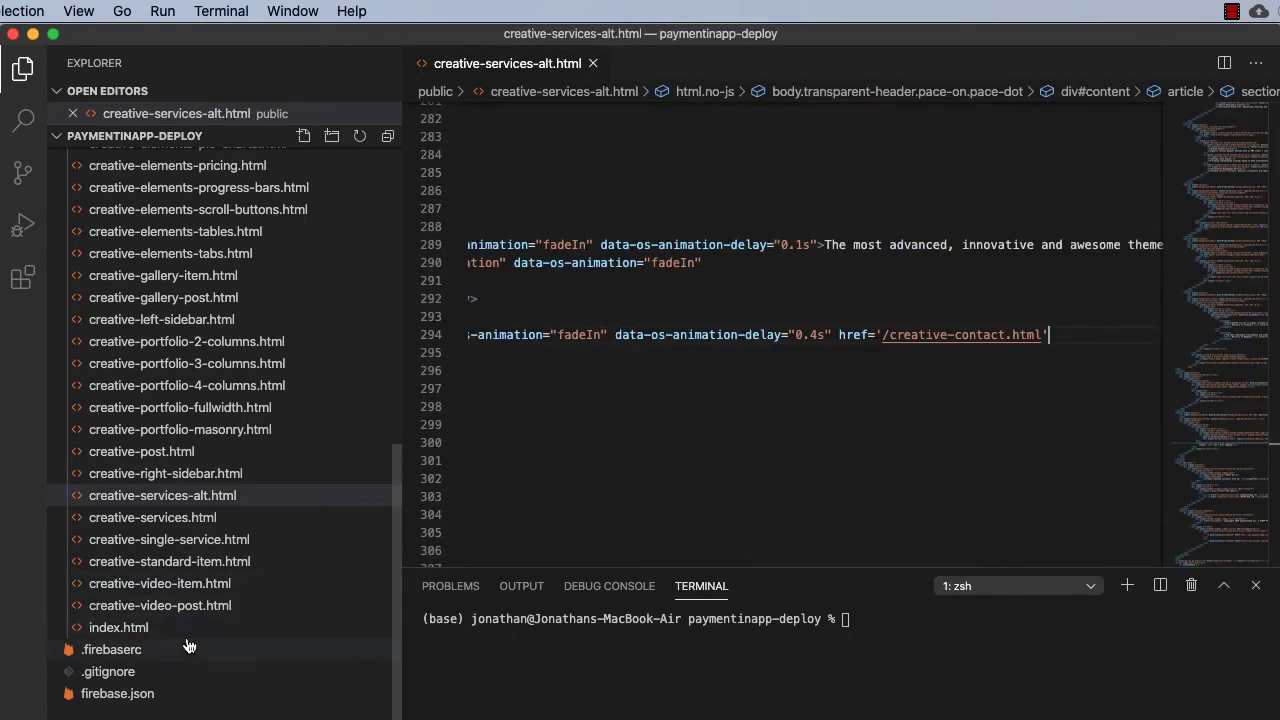
click(180, 632)
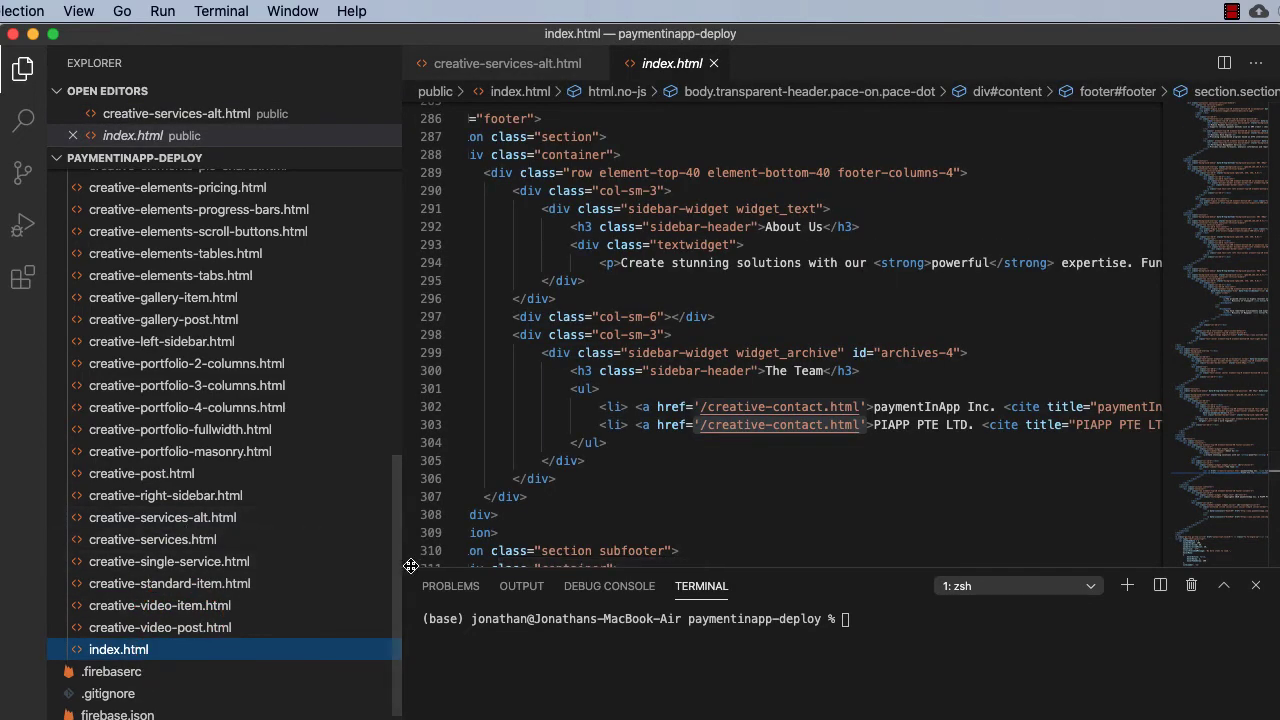
drag(400, 568, 240, 350)
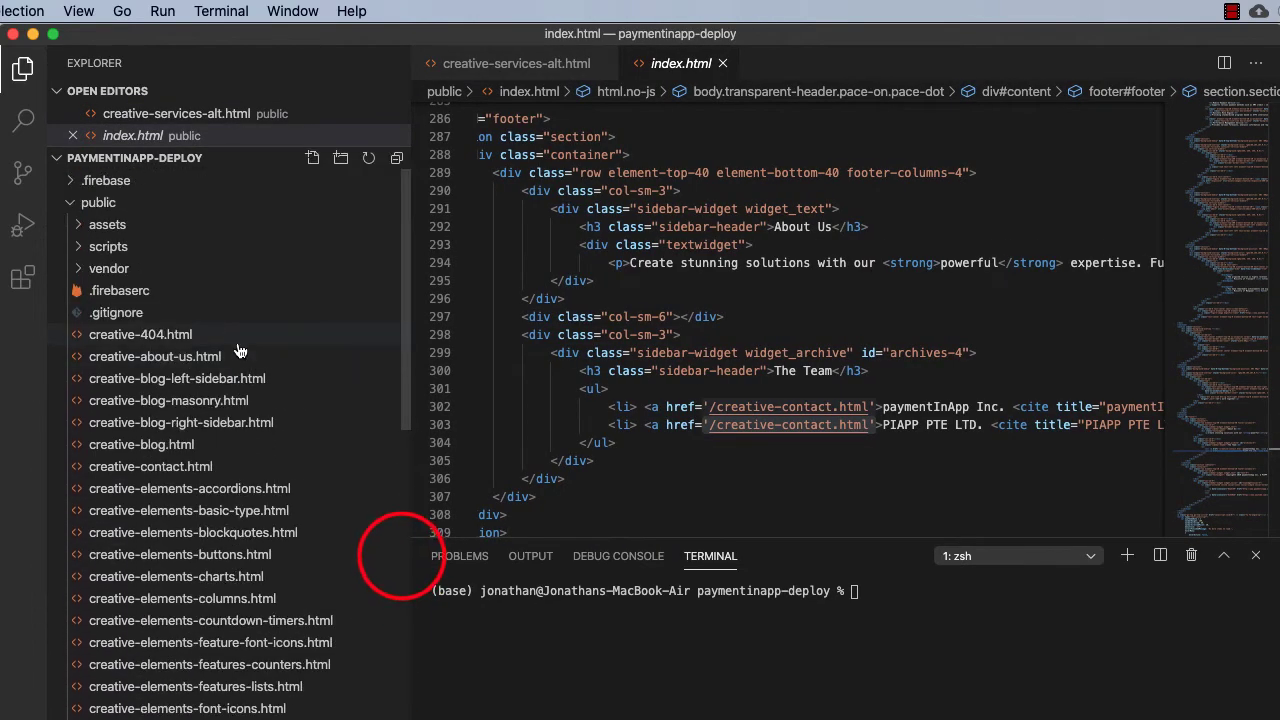
click(72, 202)
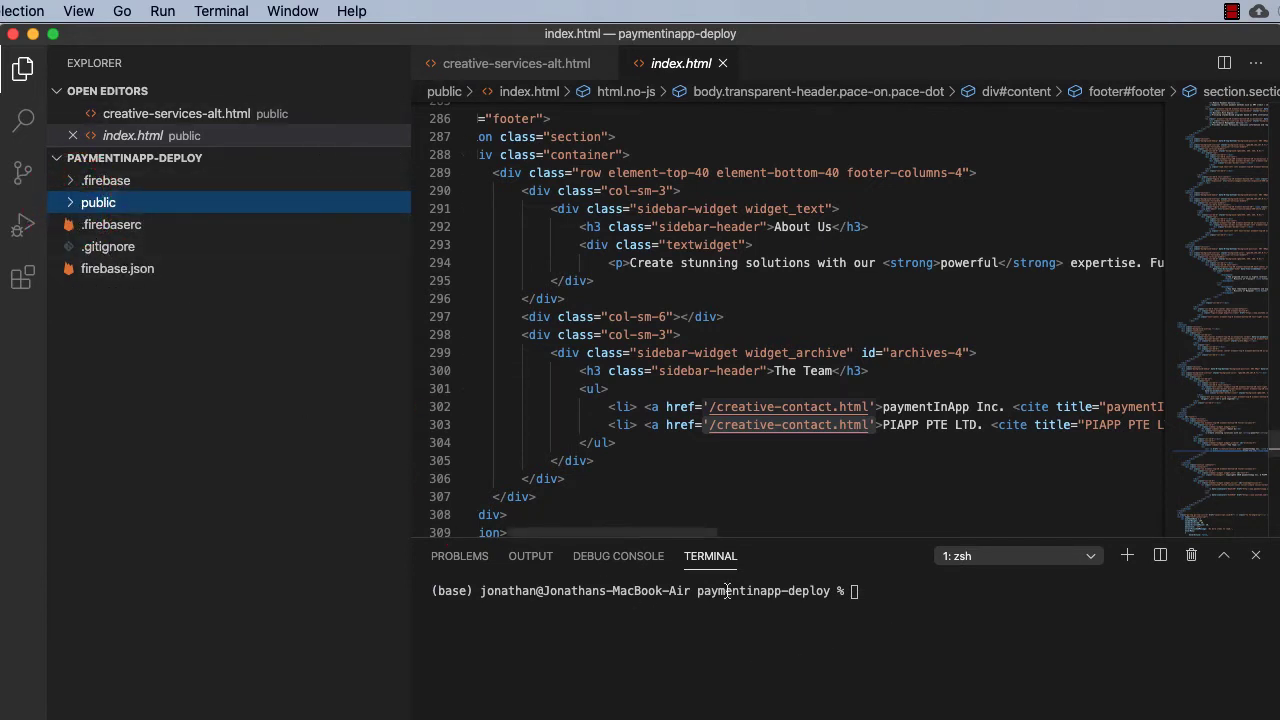
- Hide the integrated terminal and show it again, leaving its prompt active
click(865, 598)
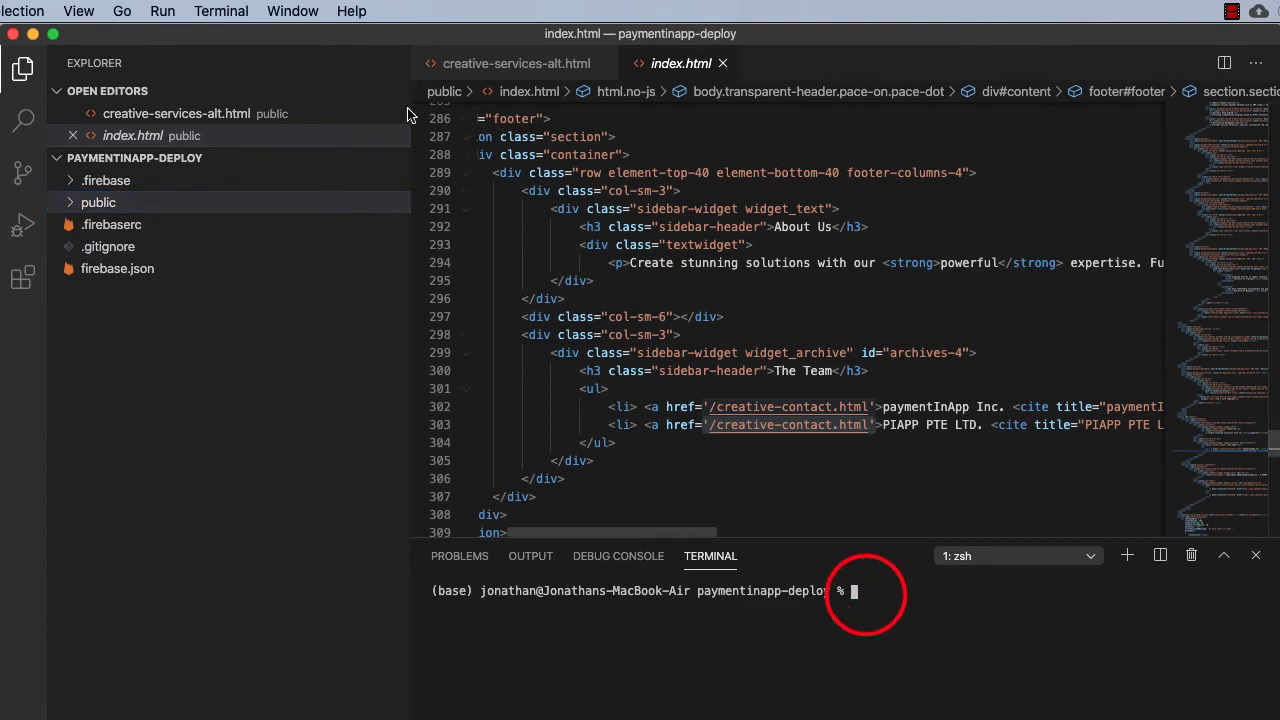
click(78, 11)
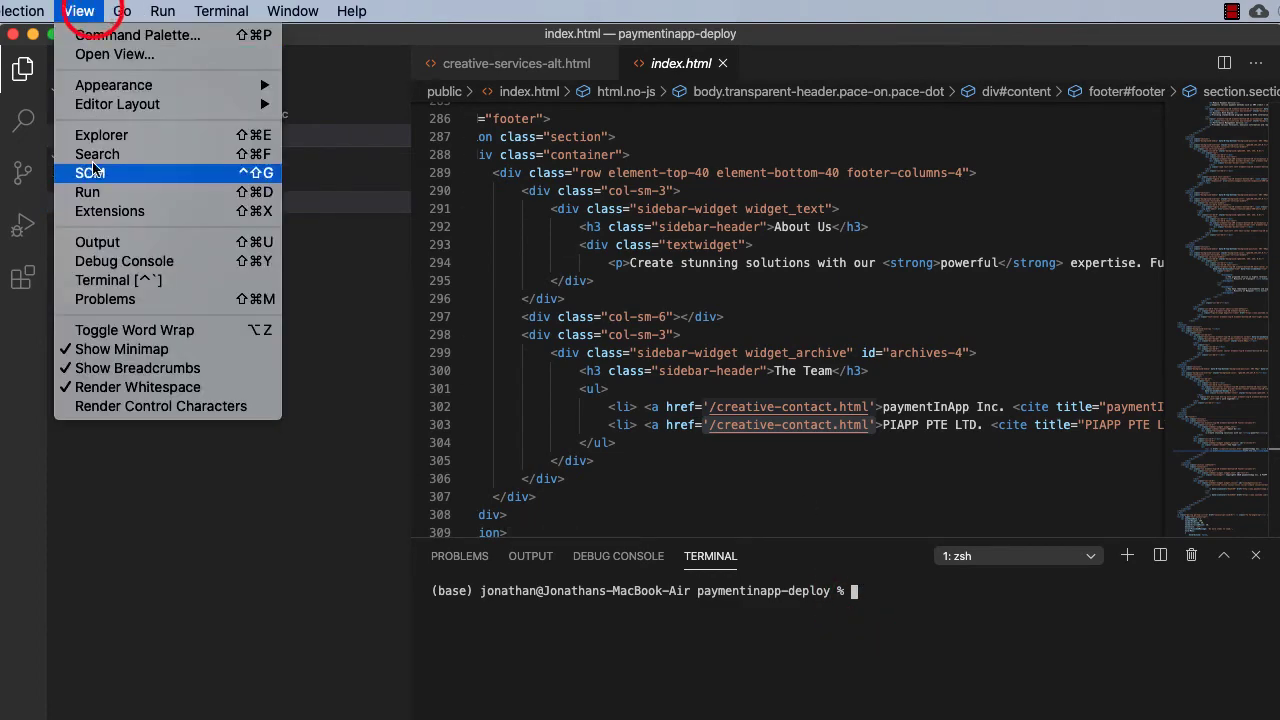
click(133, 281)
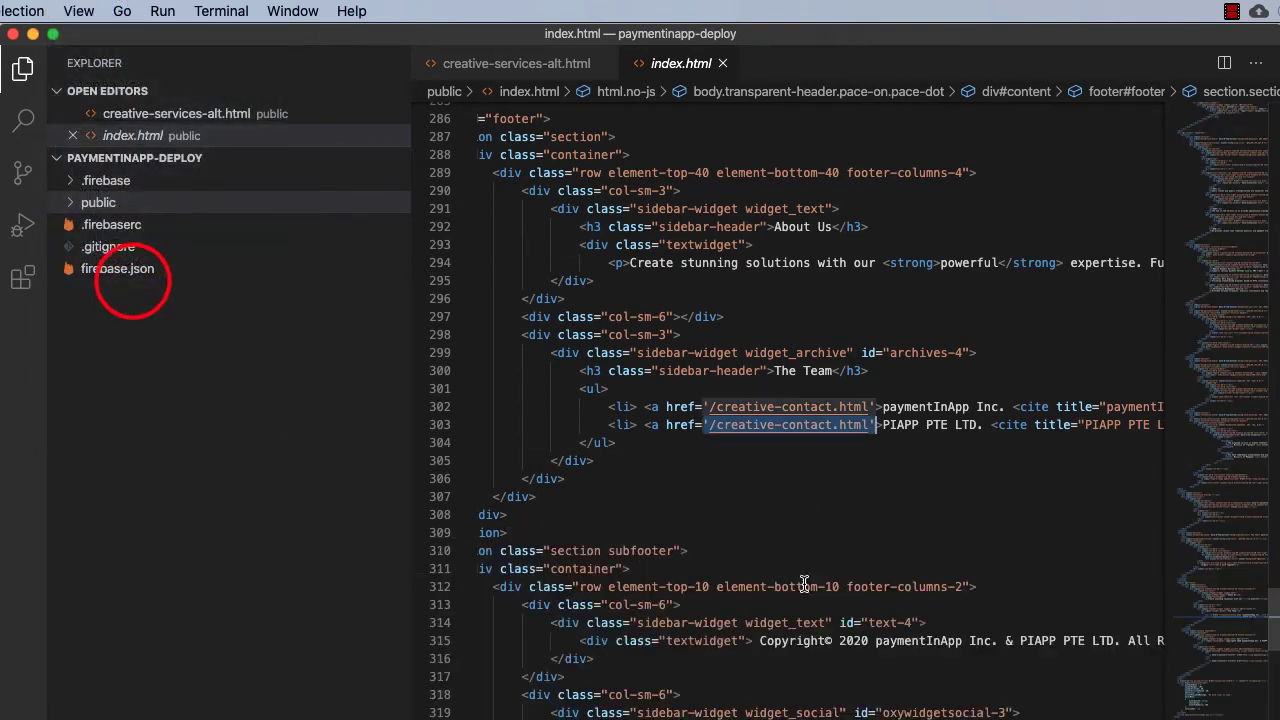
key(ctrl+grave)
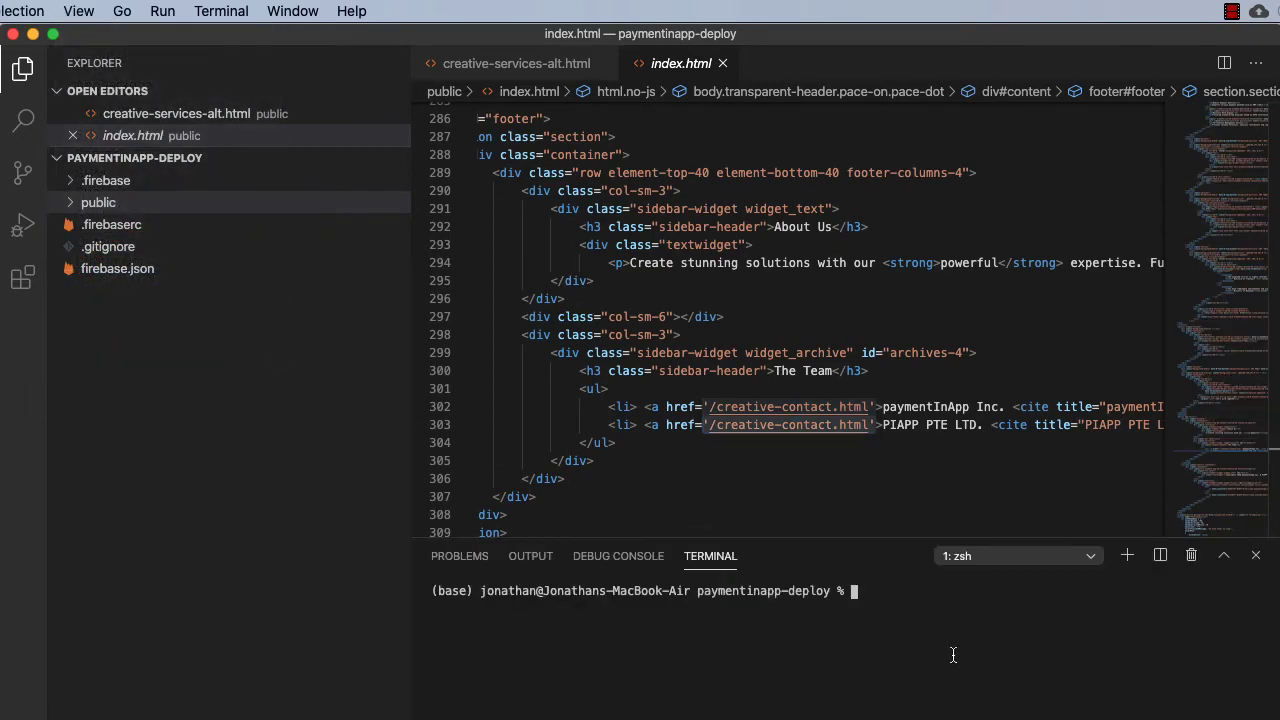
click(891, 607)
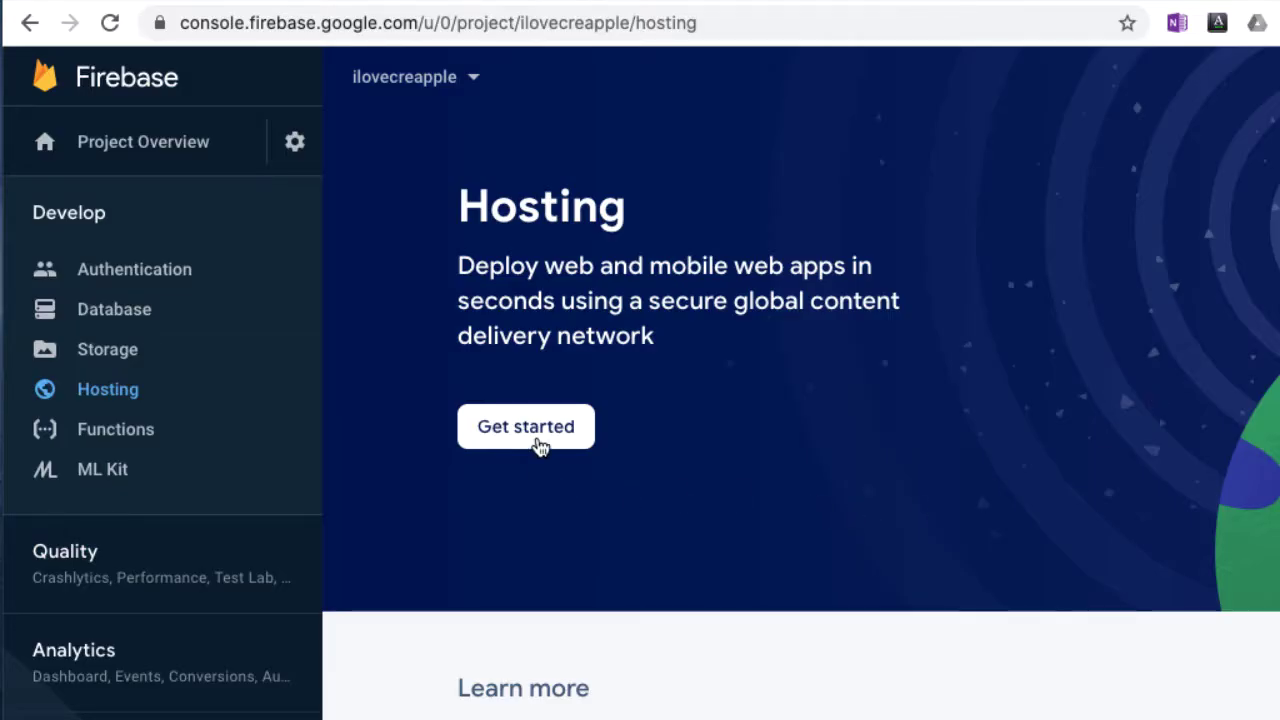
- Switch to the Firebase console, start the Hosting setup and copy the CLI install command npm install -g firebase-tools
click(538, 442)
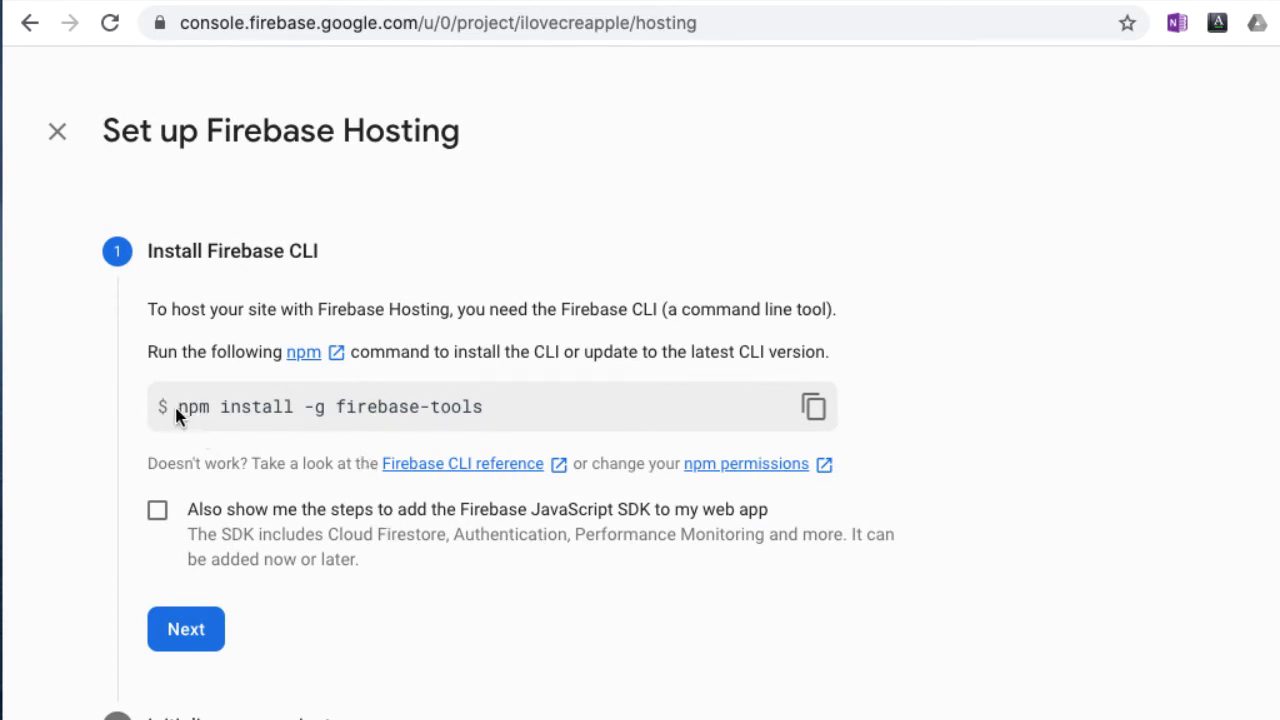
drag(176, 410, 497, 413)
key(super+c)
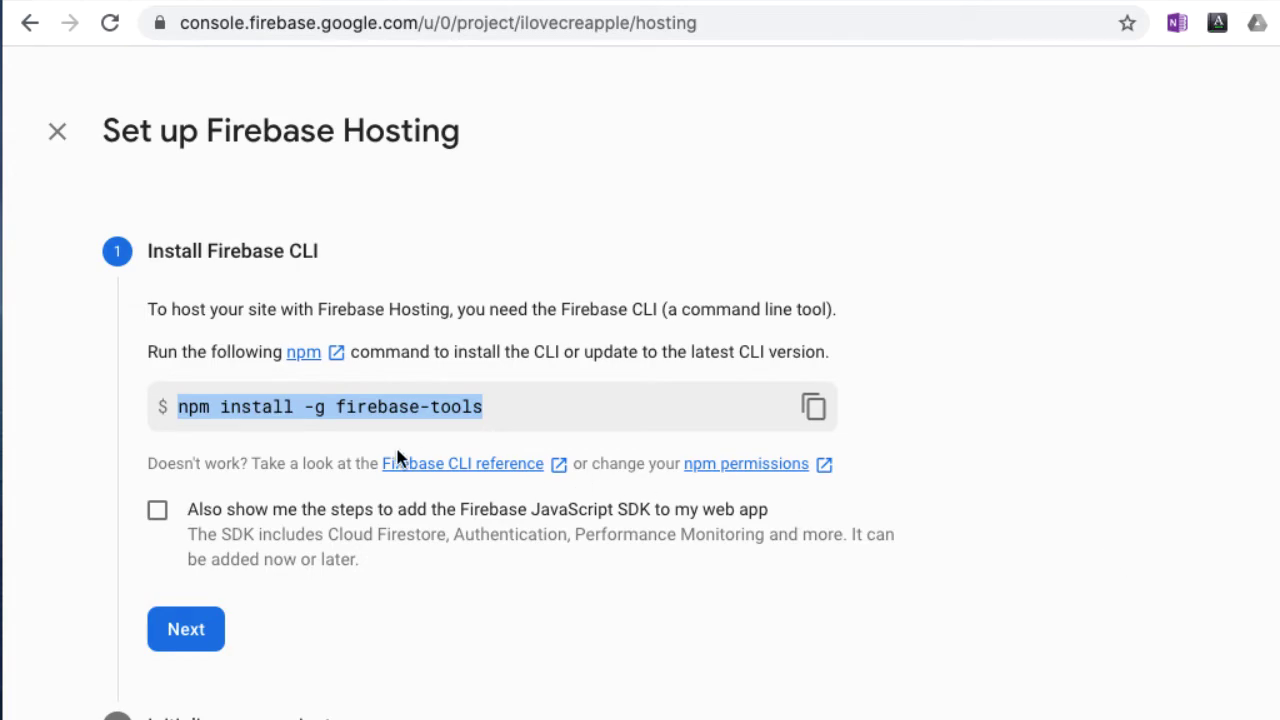
click(183, 406)
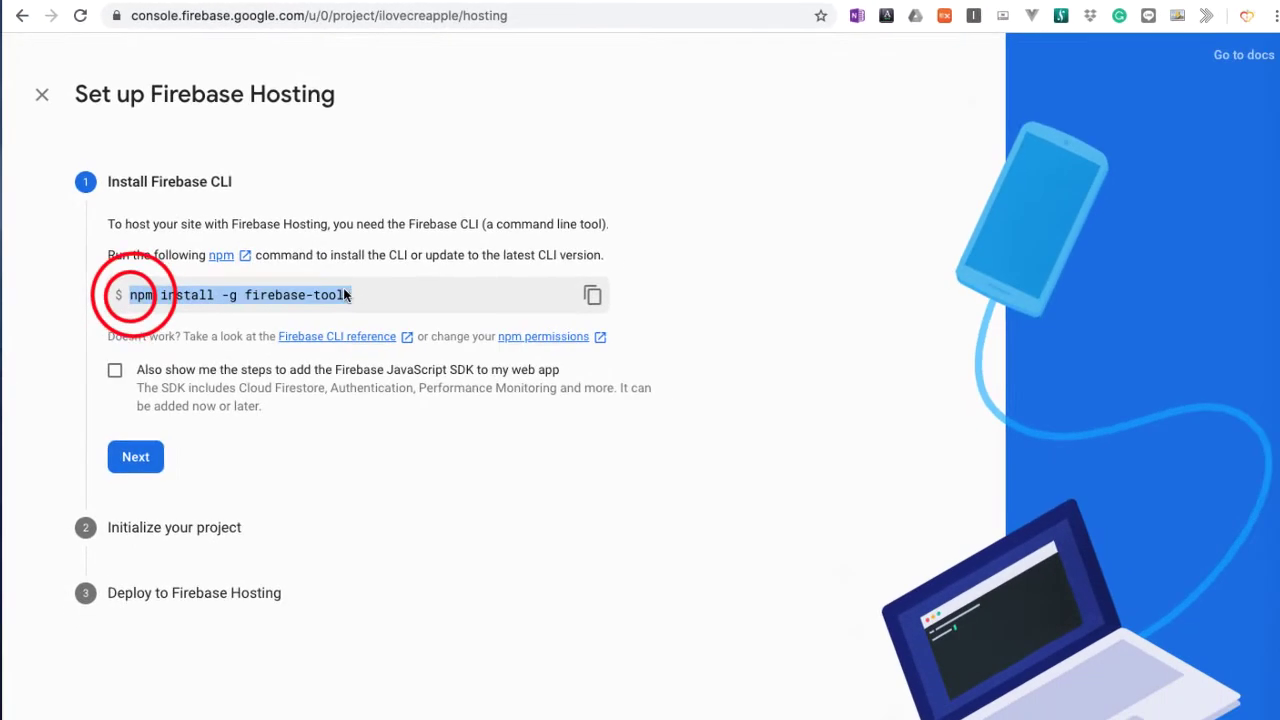
- Paste npm install -g firebase-tools at the Visual Studio Code terminal prompt and erase it without running it
key(super+Tab)
key(super+v)
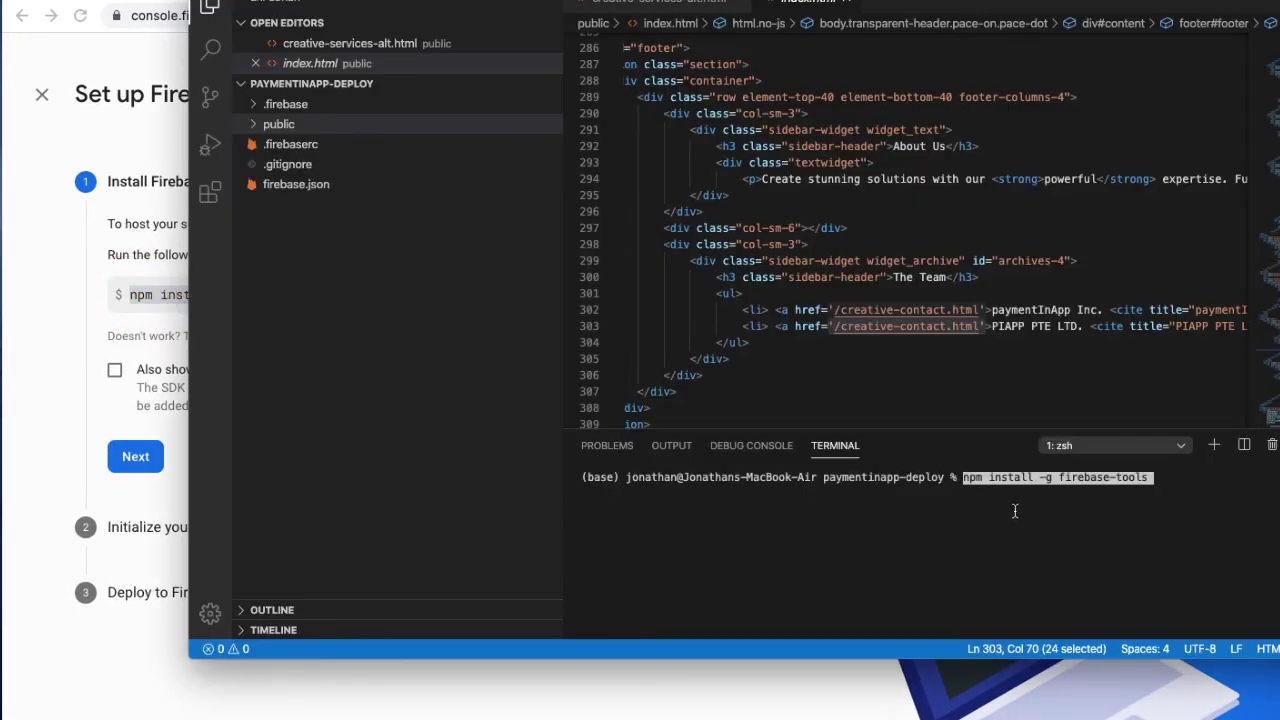
click(1154, 495)
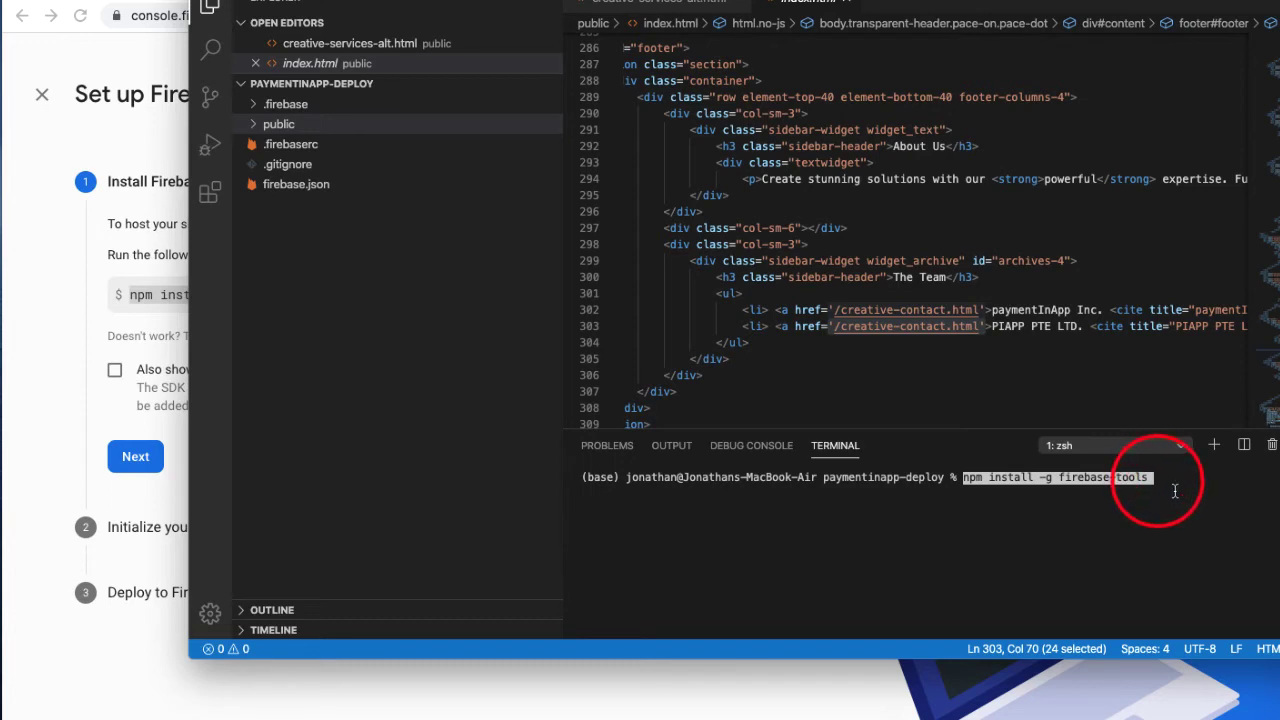
key(BackSpace)
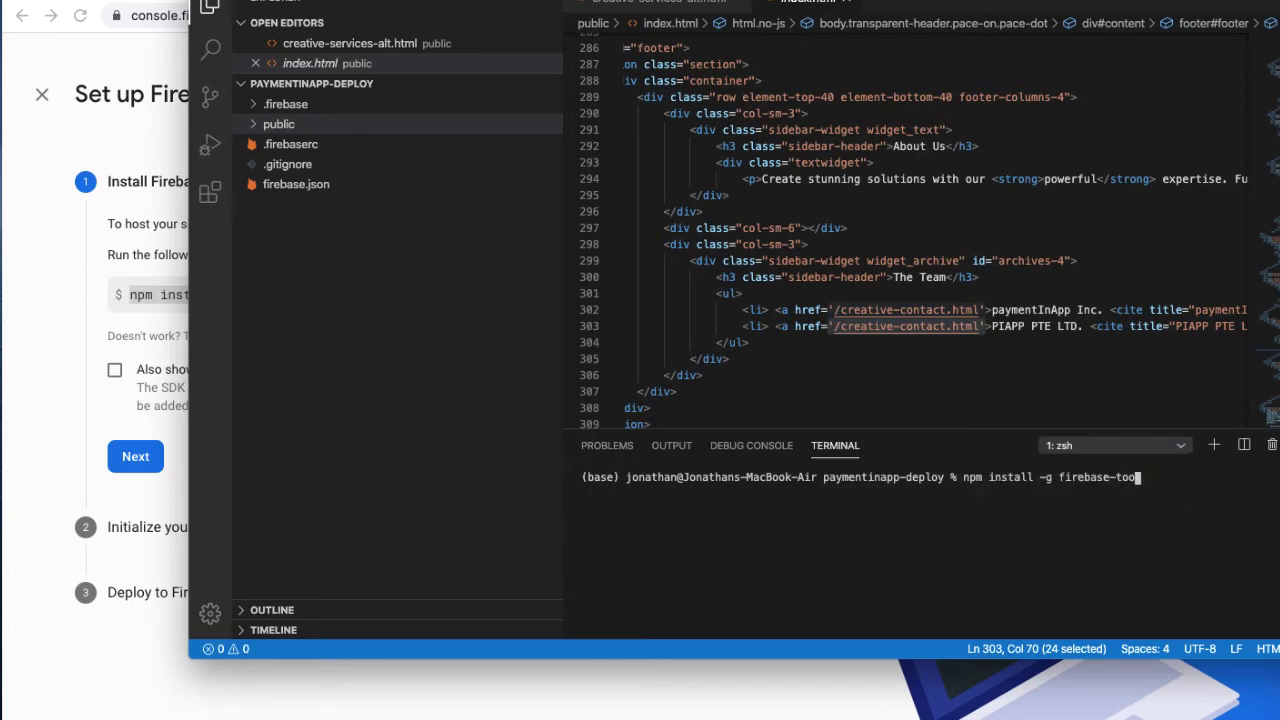
key(BackSpace)
key(BackSpace)
key(BackSpace)
key(BackSpace)
key(BackSpace)
key(BackSpace)
key(BackSpace)
key(BackSpace)
key(BackSpace)
key(BackSpace)
key(BackSpace)
key(BackSpace)
key(BackSpace)
key(BackSpace)
key(BackSpace)
key(BackSpace)
key(BackSpace)
key(BackSpace)
key(BackSpace)
key(BackSpace)
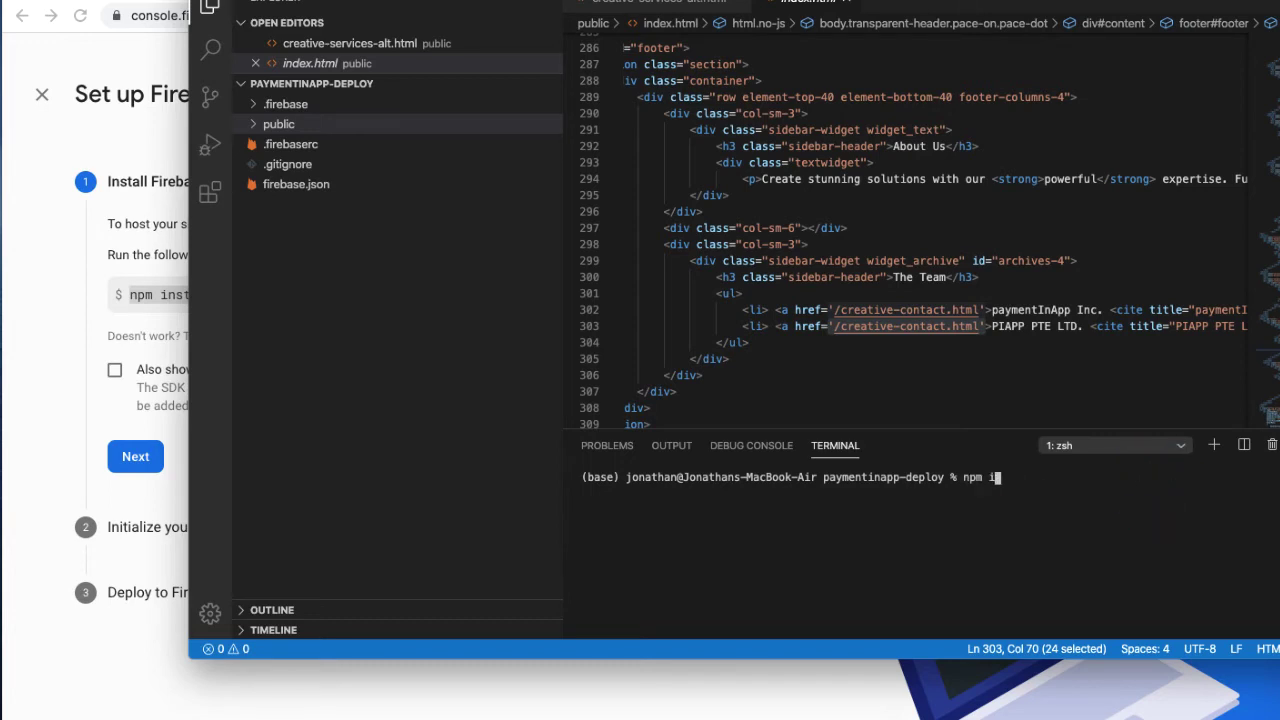
key(BackSpace)
key(BackSpace)
key(BackSpace)
key(BackSpace)
key(BackSpace)
- Return to the Hosting setup page, advance to project initialization and review the firebase login and firebase init commands
key(super+Tab)
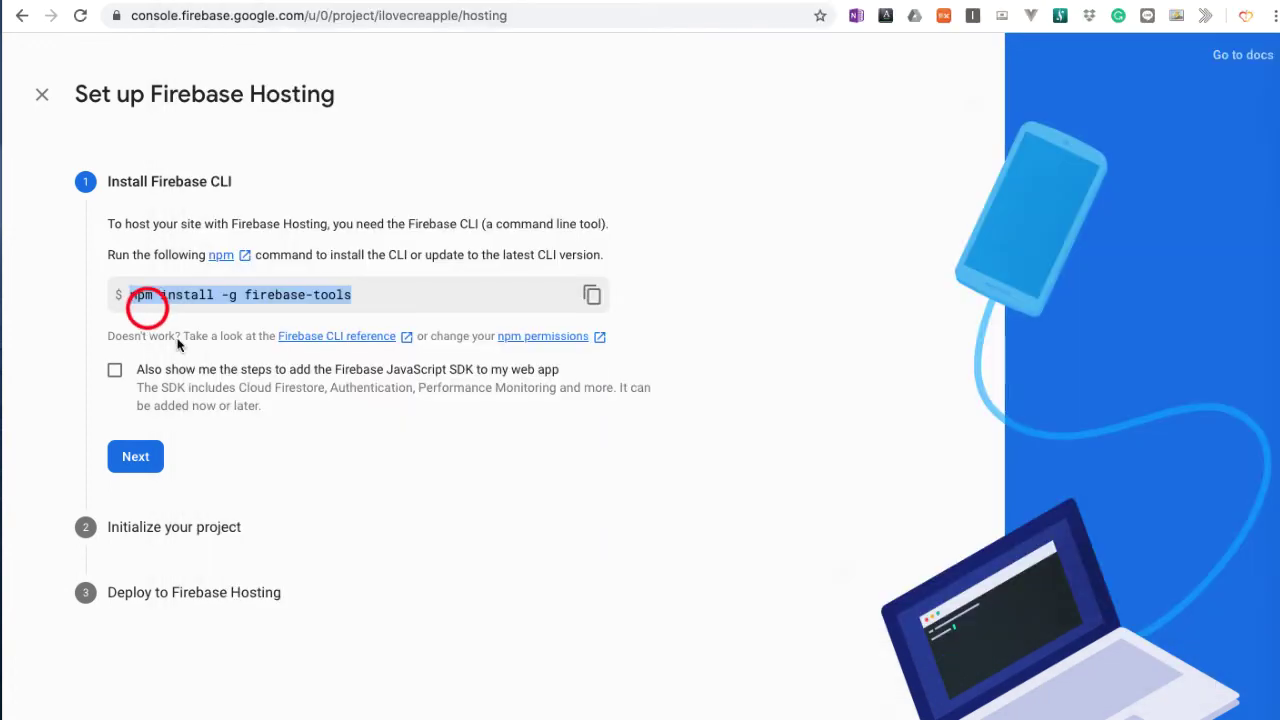
click(150, 468)
click(263, 375)
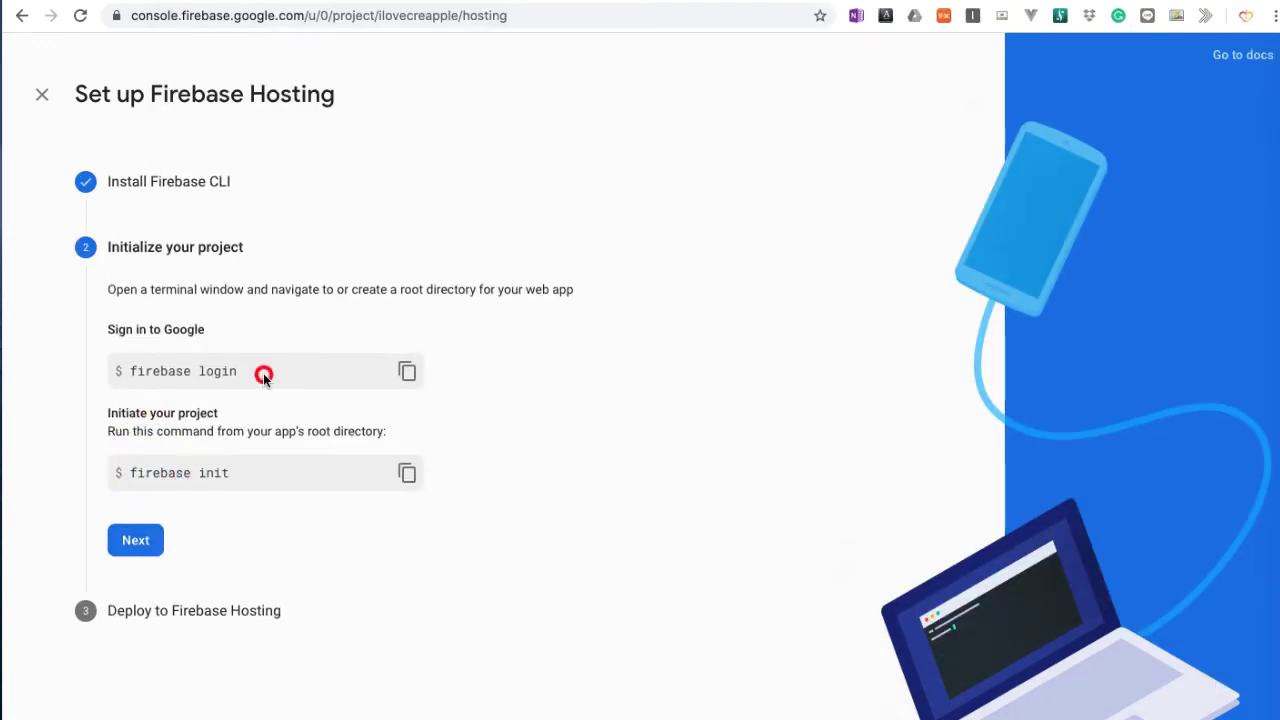
drag(263, 375, 130, 369)
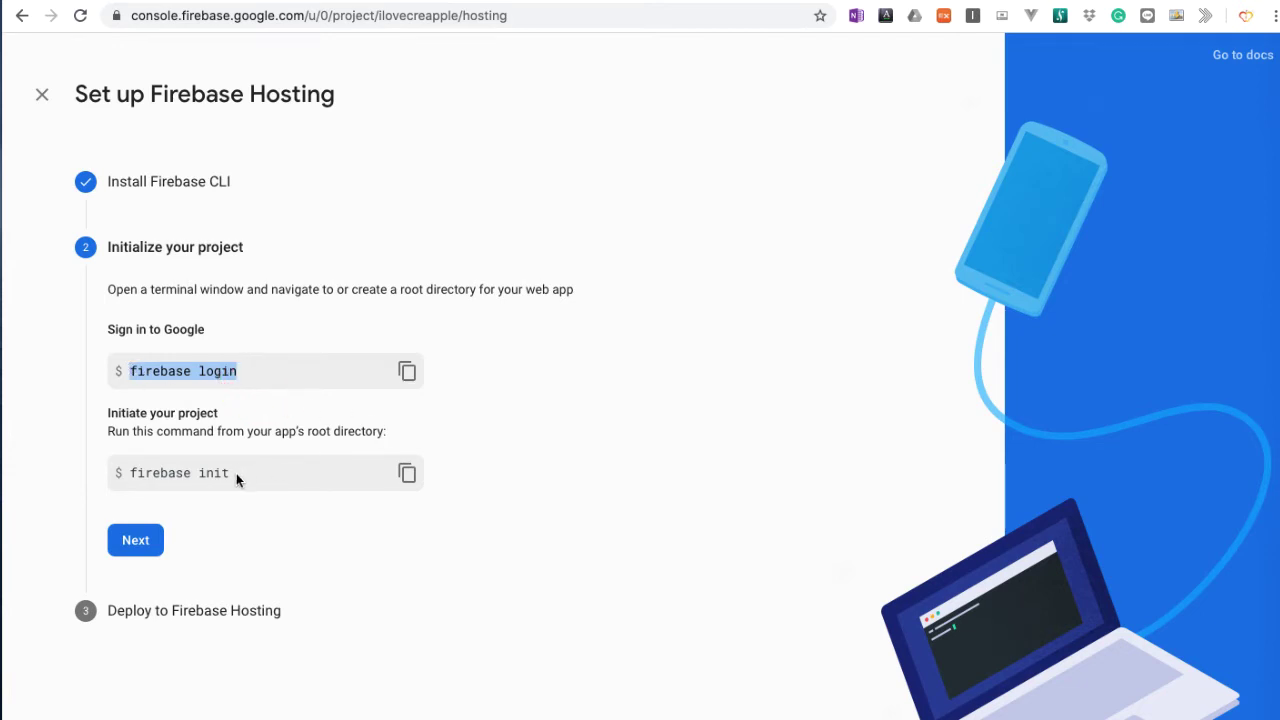
drag(236, 474, 130, 473)
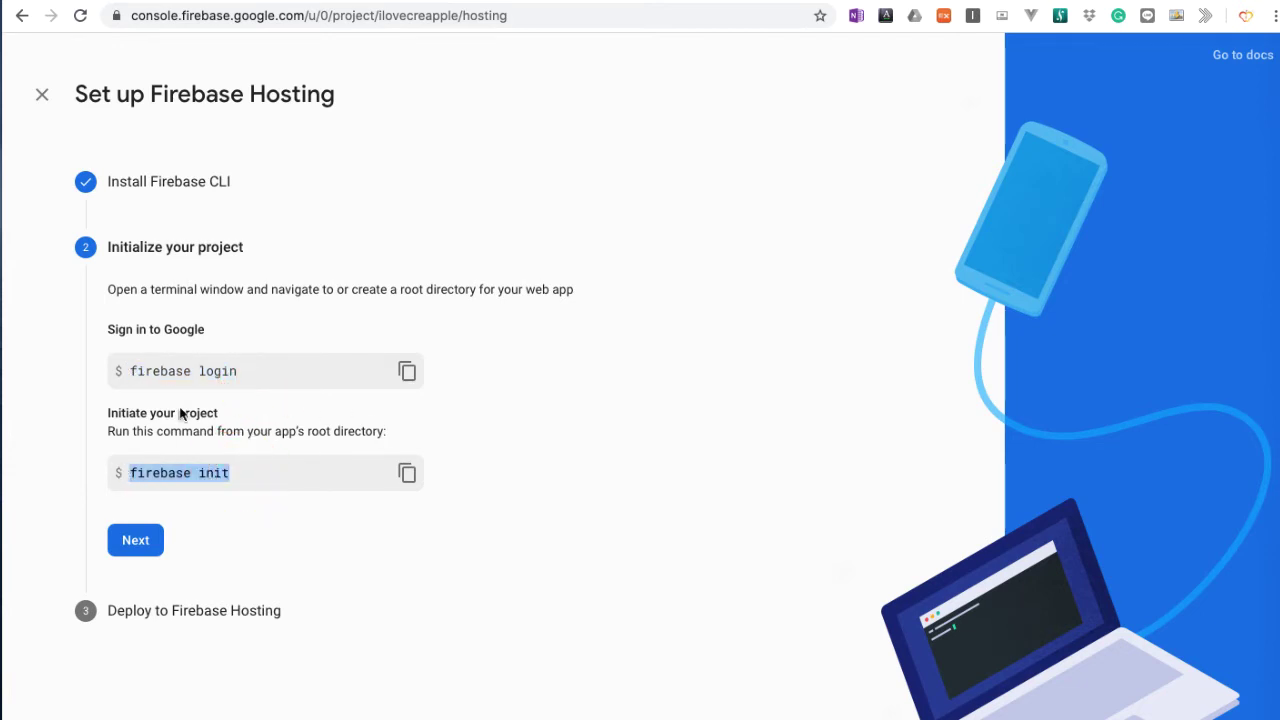
- Copy the firebase login command, run it in the Visual Studio Code terminal and check which account is signed in
click(407, 371)
key(super+Tab)
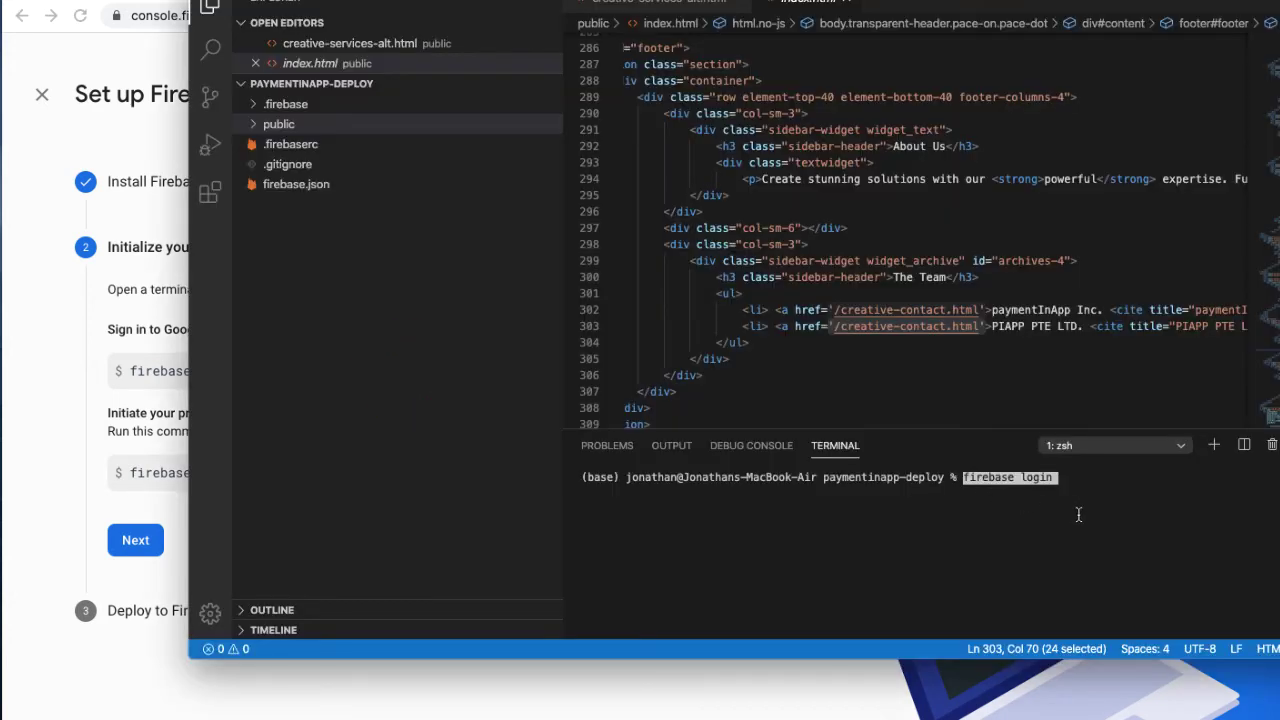
key(Return)
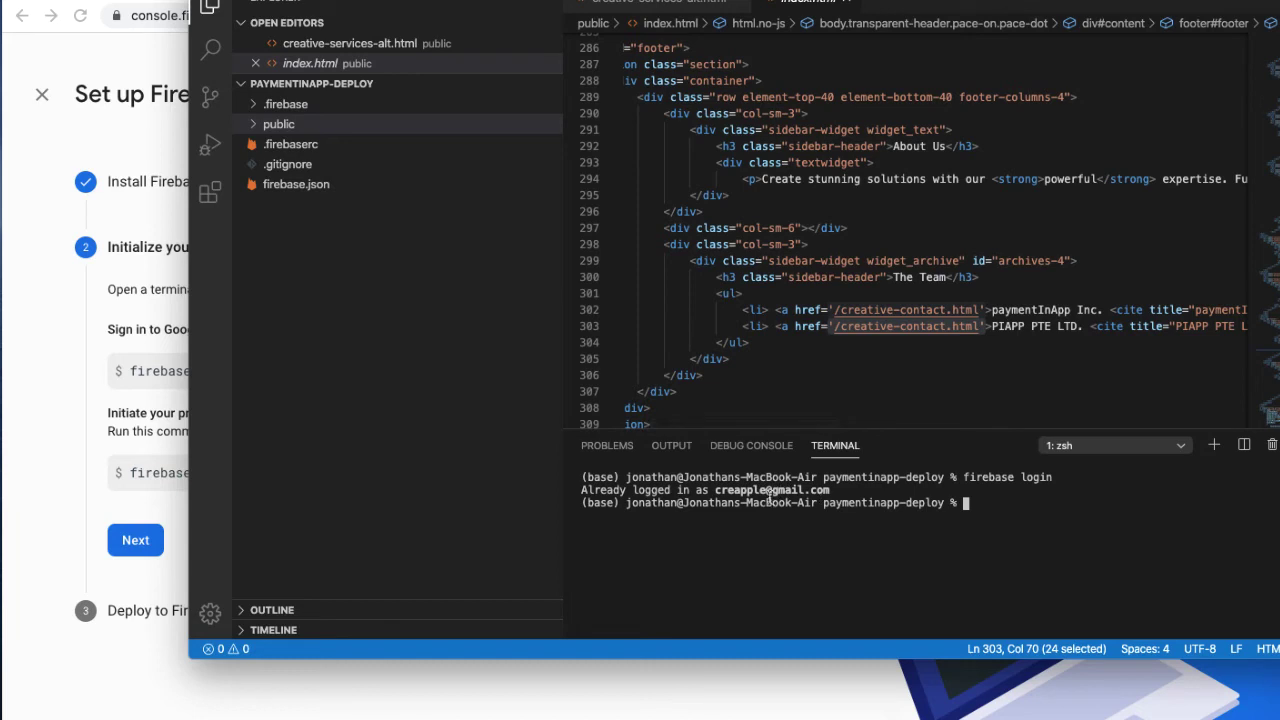
drag(716, 490, 836, 490)
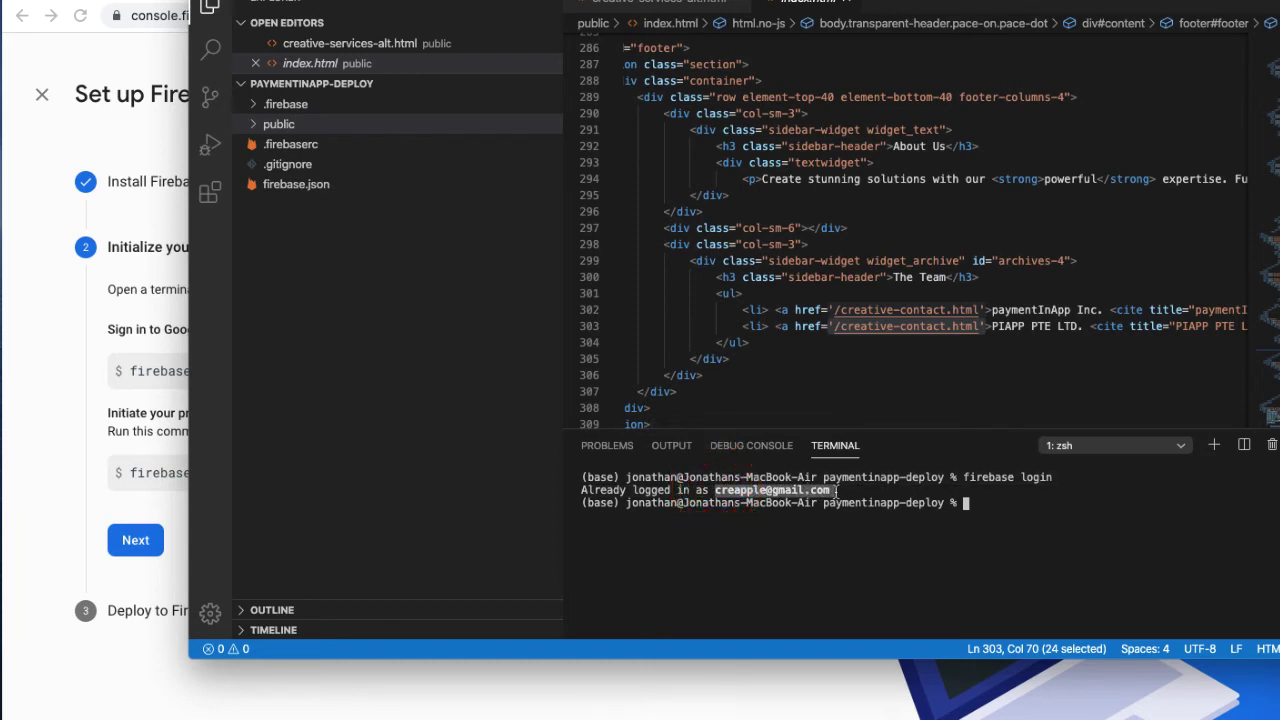
click(994, 517)
- Copy the firebase init command from the Hosting setup page and return to the Visual Studio Code terminal prompt
click(163, 474)
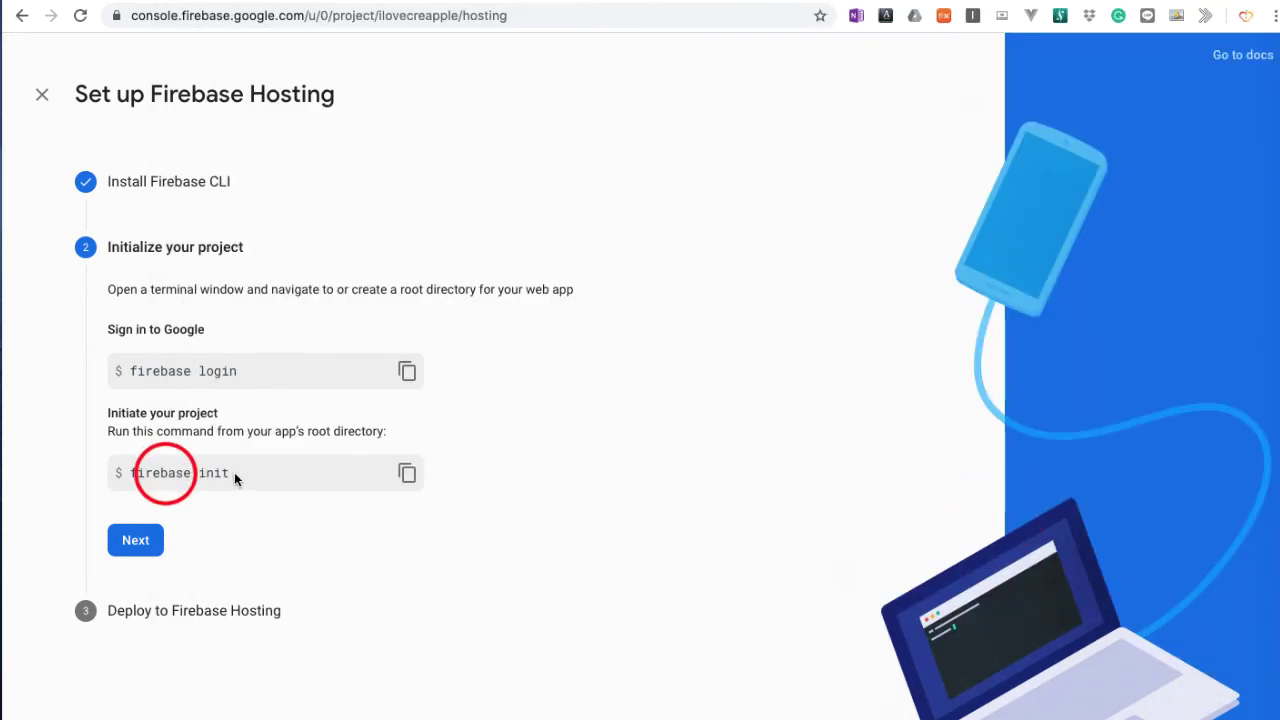
click(407, 474)
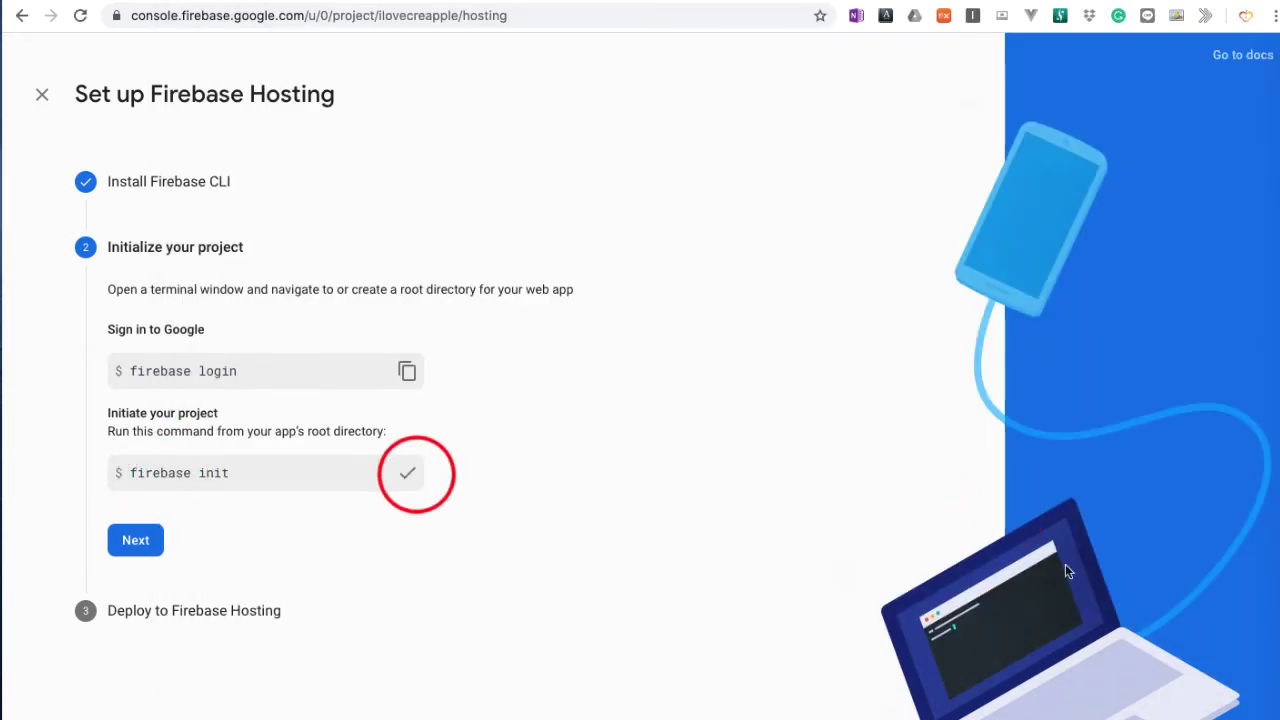
key(super+Tab)
click(990, 504)
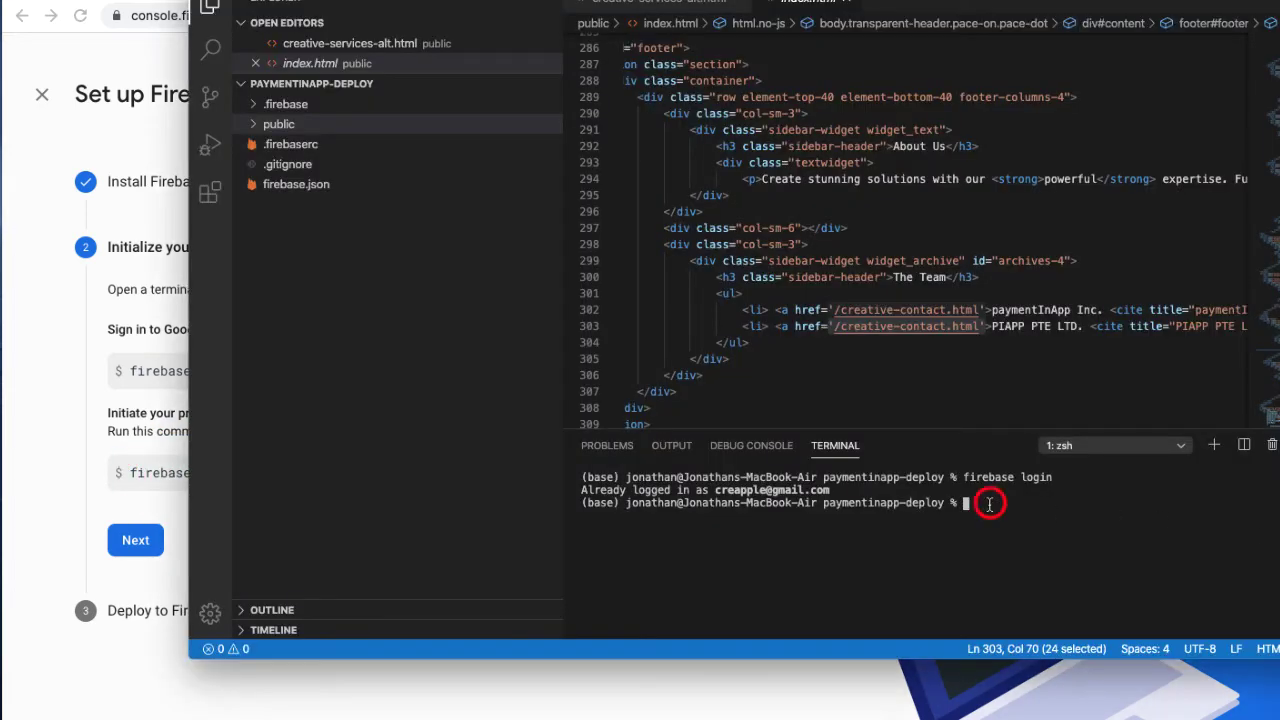
- Inspect the existing firebase.json and .firebaserc configuration files in the paymentinapp-deploy folder
click(305, 186)
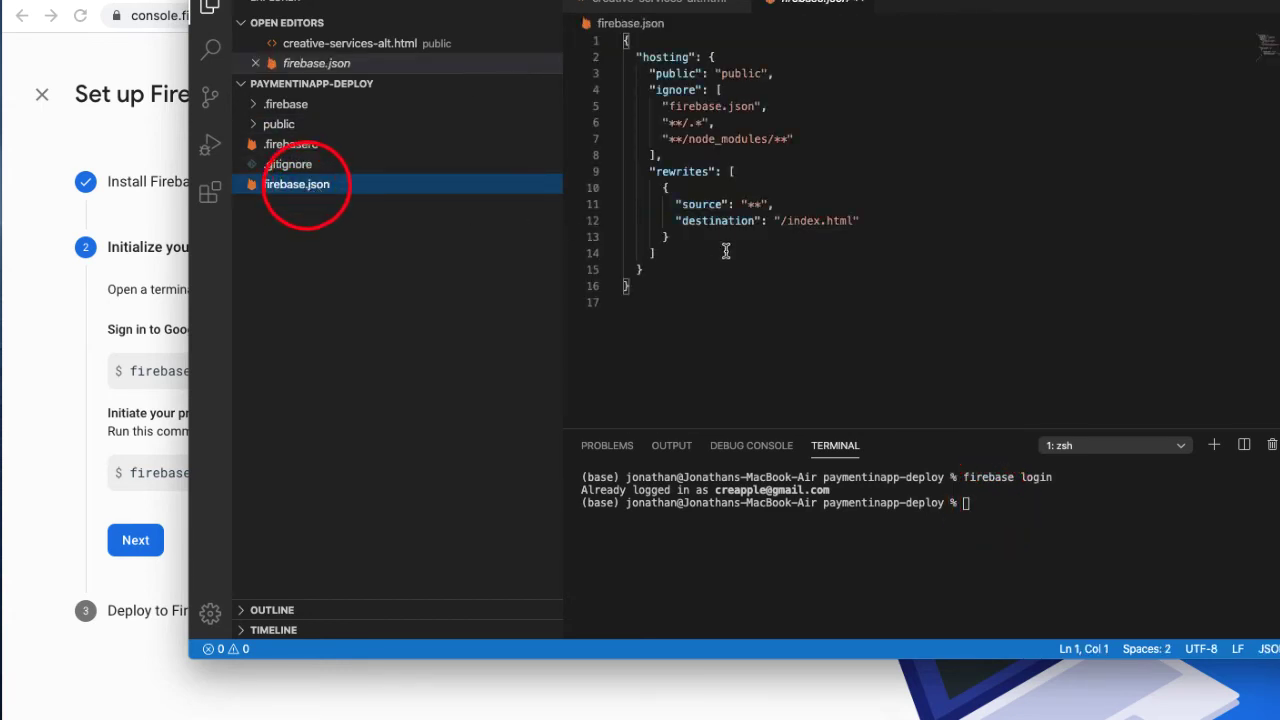
click(279, 145)
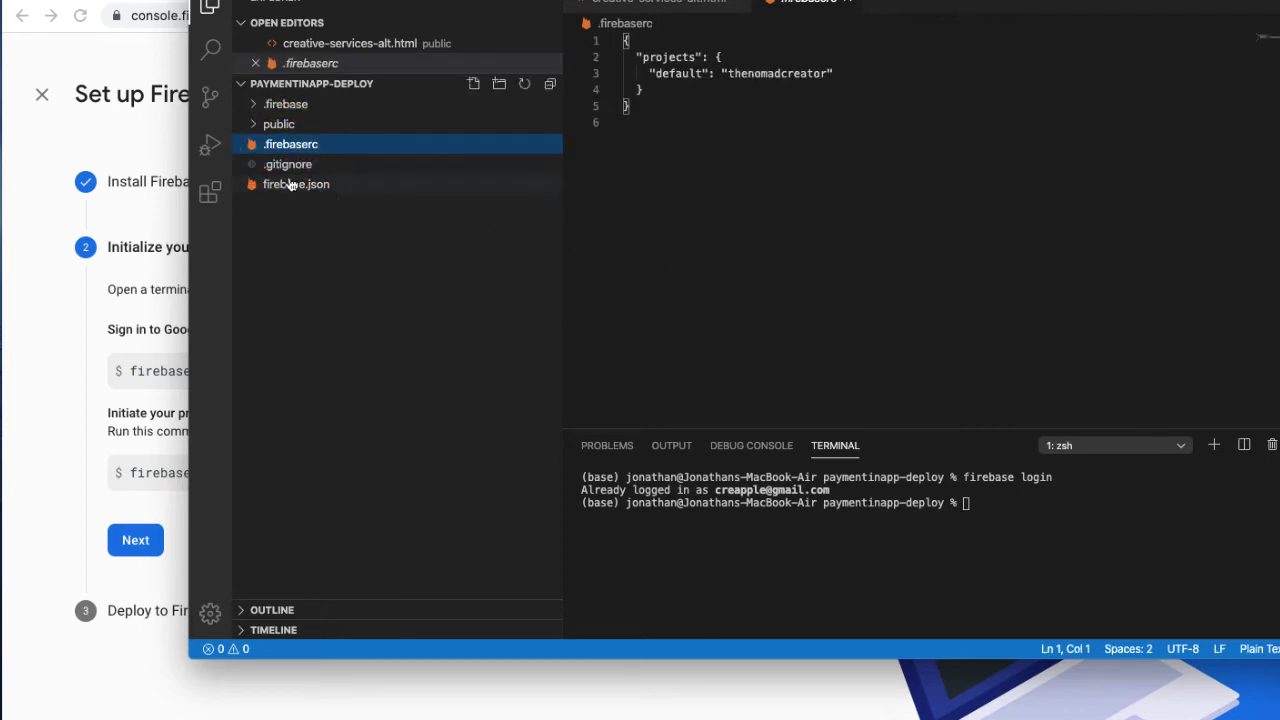
click(290, 185)
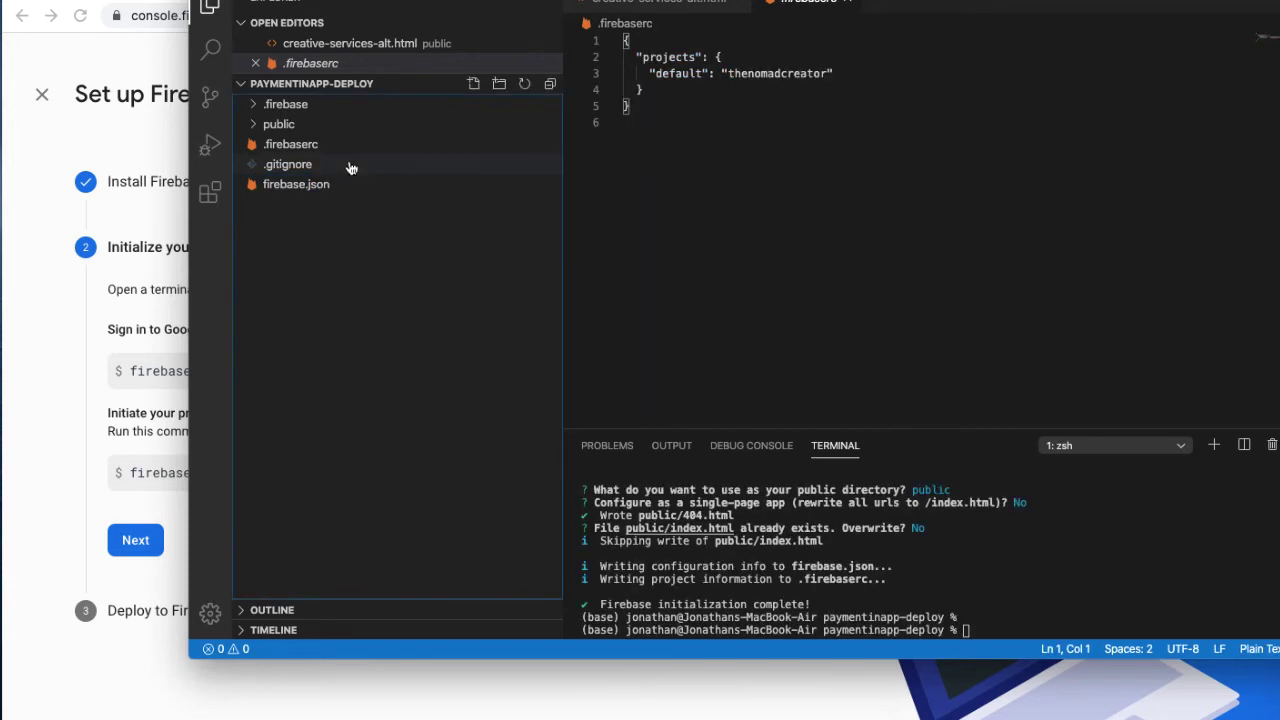
- Delete the .firebaserc and firebase.json files from the paymentinapp-deploy folder, moving them to the Trash
click(338, 147)
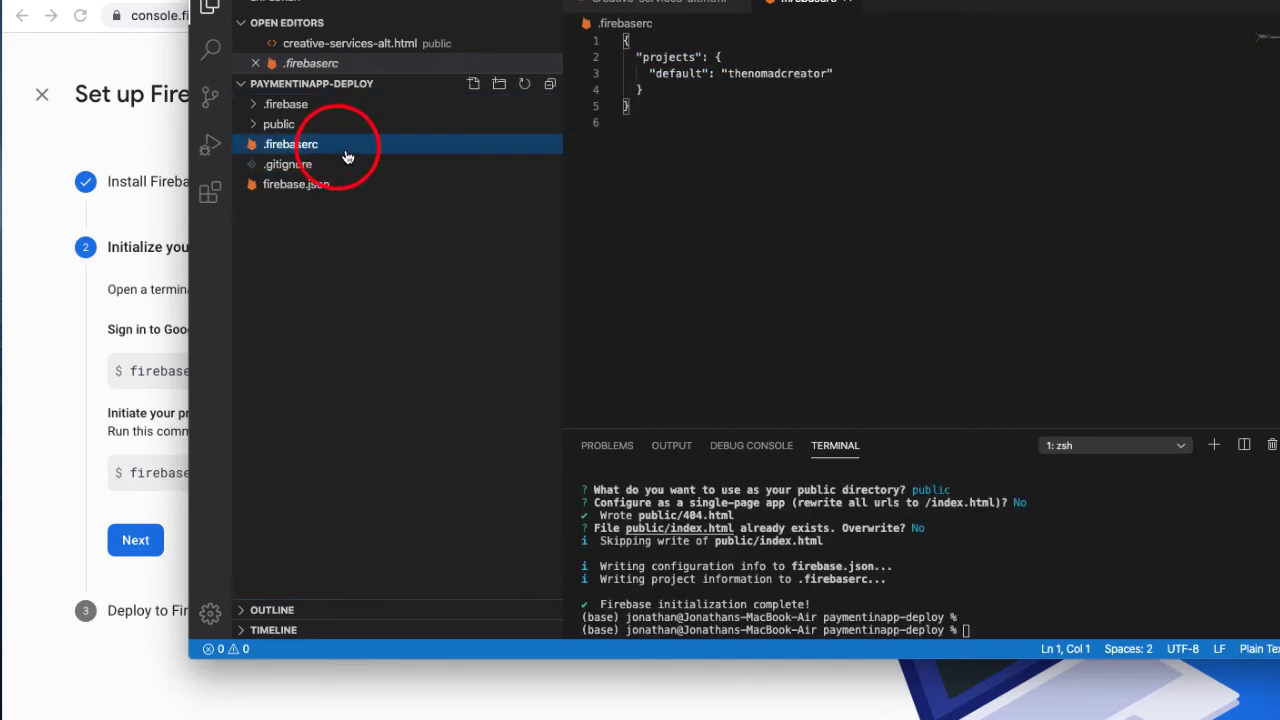
right_click(345, 151)
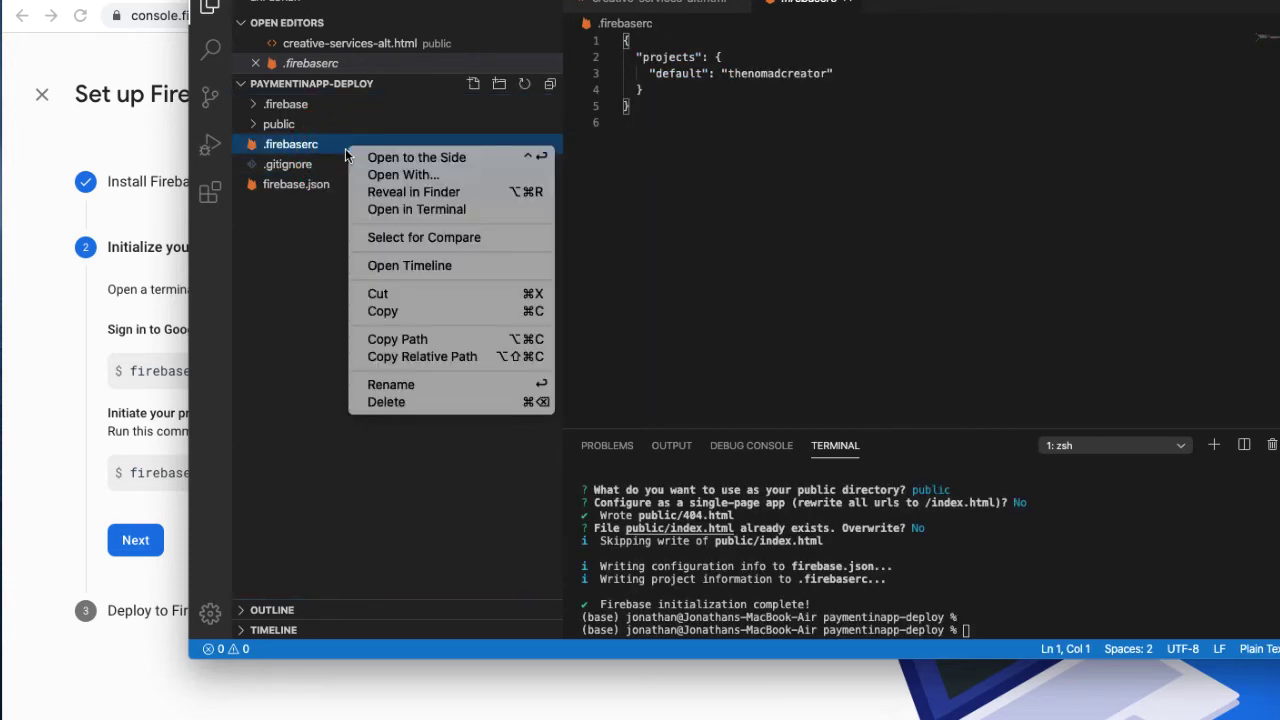
click(445, 400)
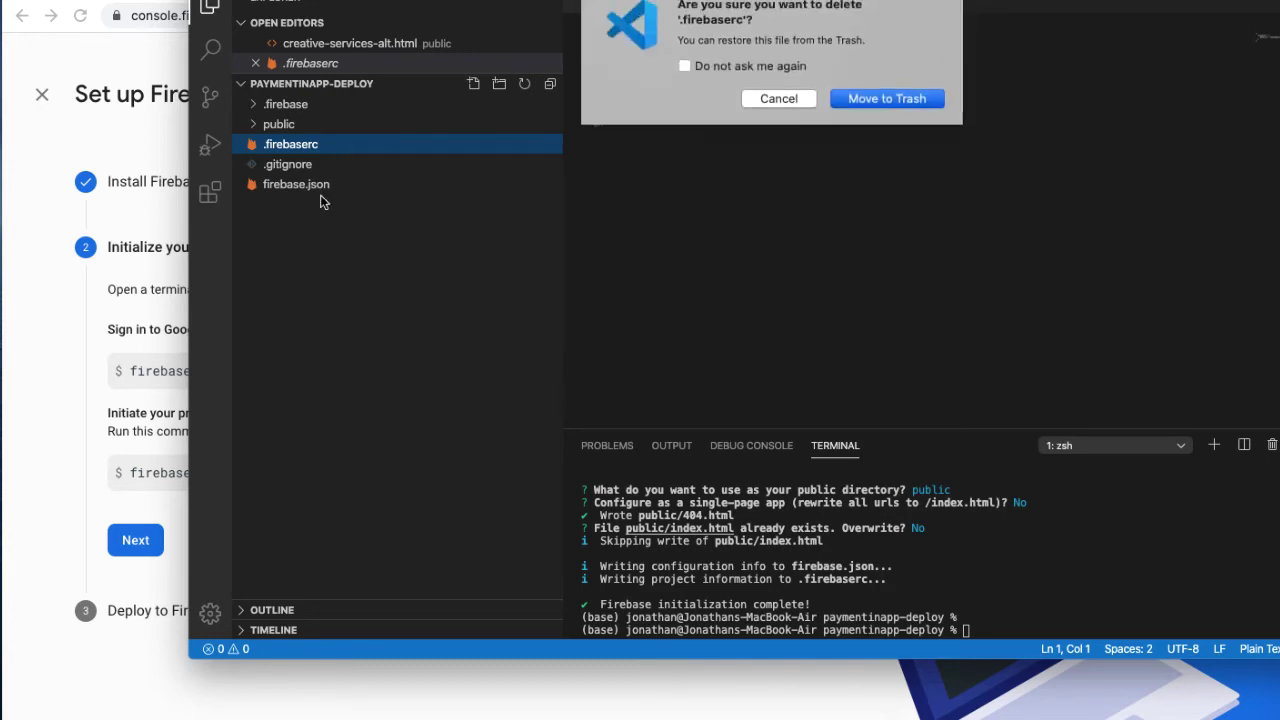
key(Return)
click(316, 571)
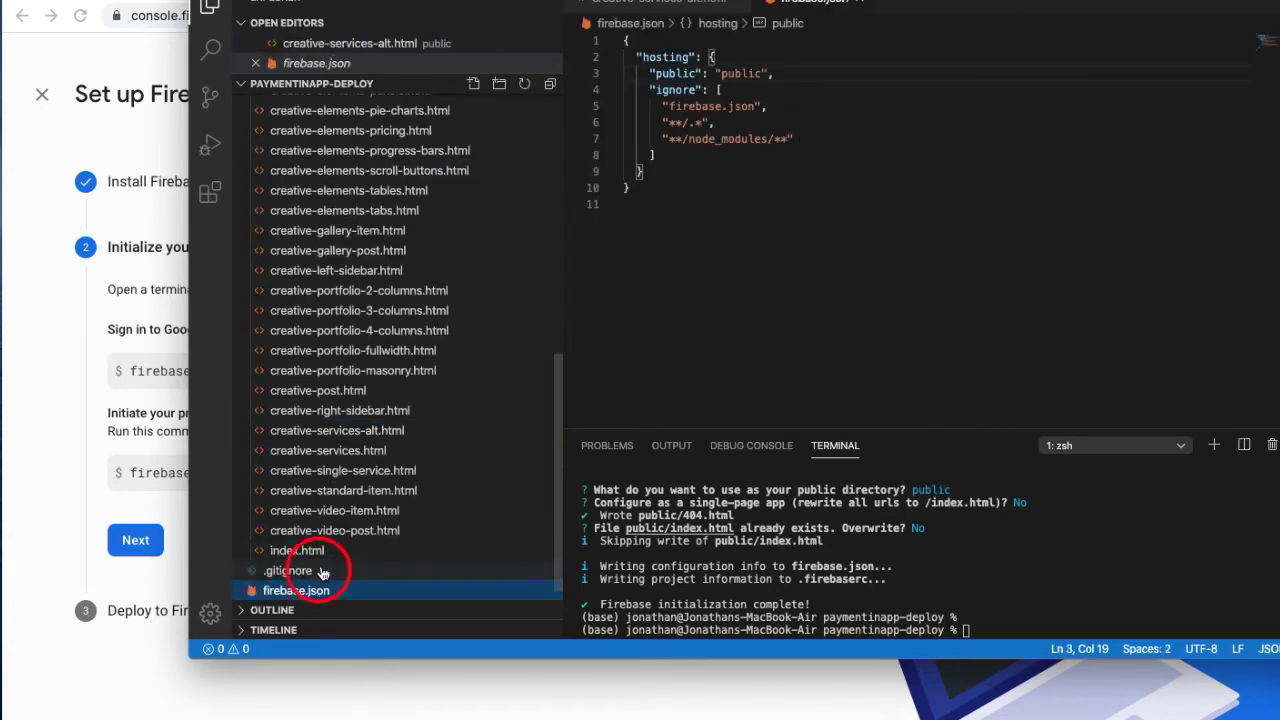
right_click(320, 593)
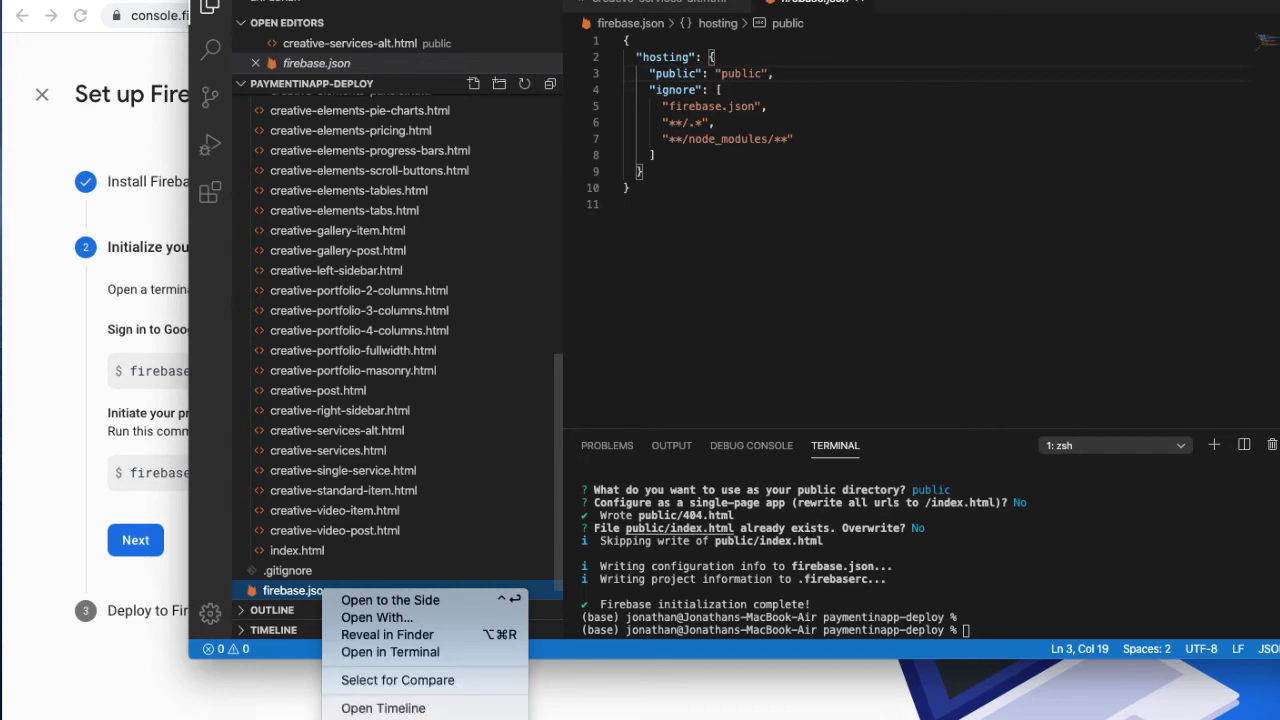
click(383, 719)
- Run firebase init again in the terminal for the paymentinapp-deploy folder
click(971, 630)
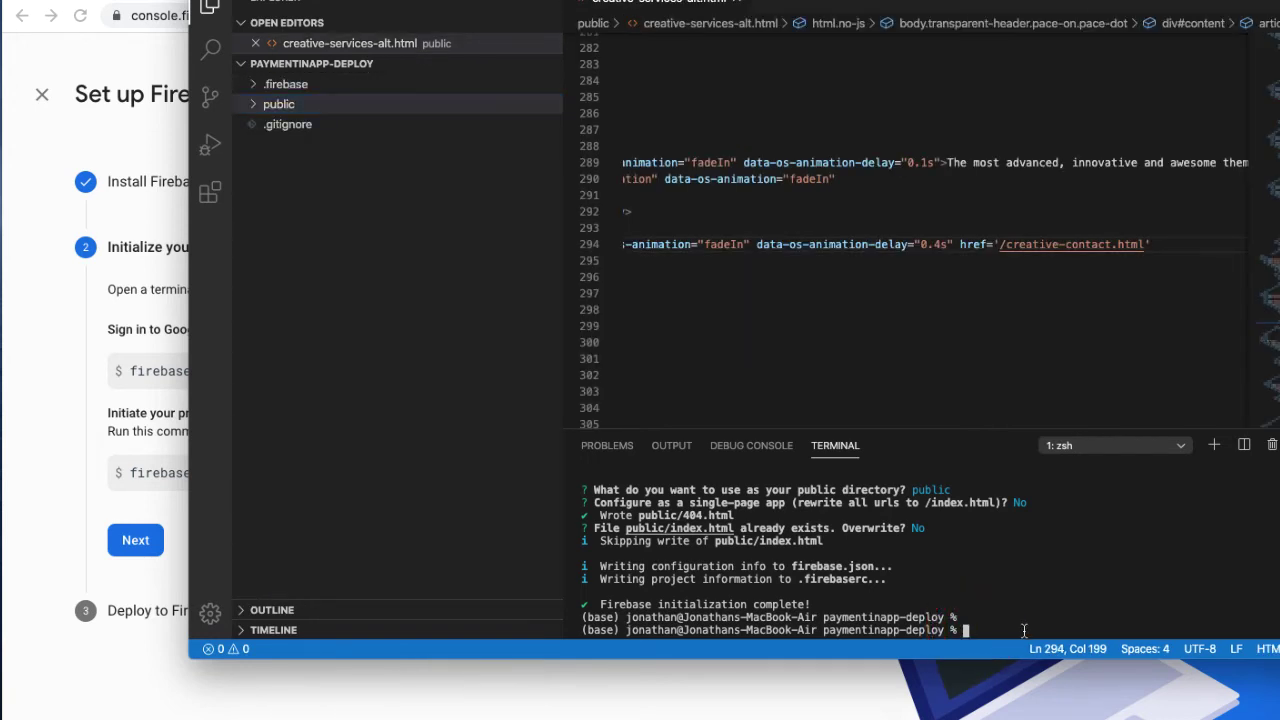
key(Up)
key(Return)
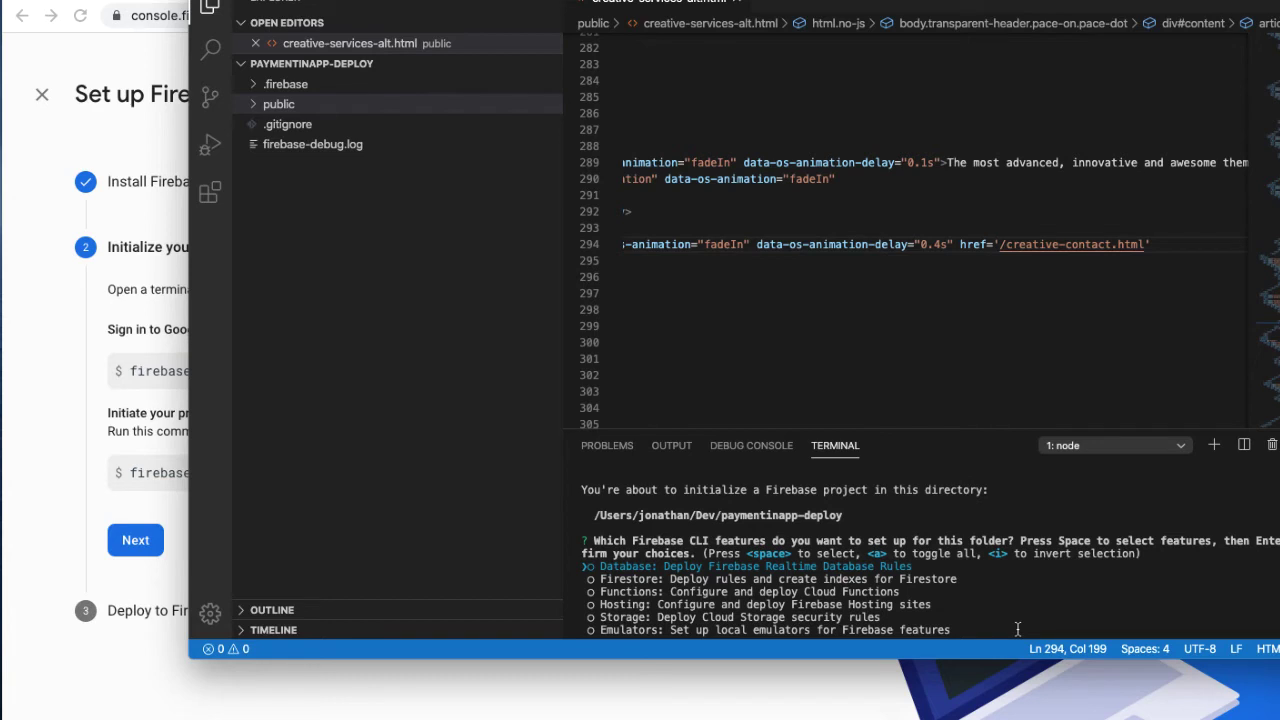
- Choose only "Hosting: Configure and deploy Firebase Hosting sites" as the CLI feature to set up and confirm the selection
key(Down)
key(Down)
key(Down)
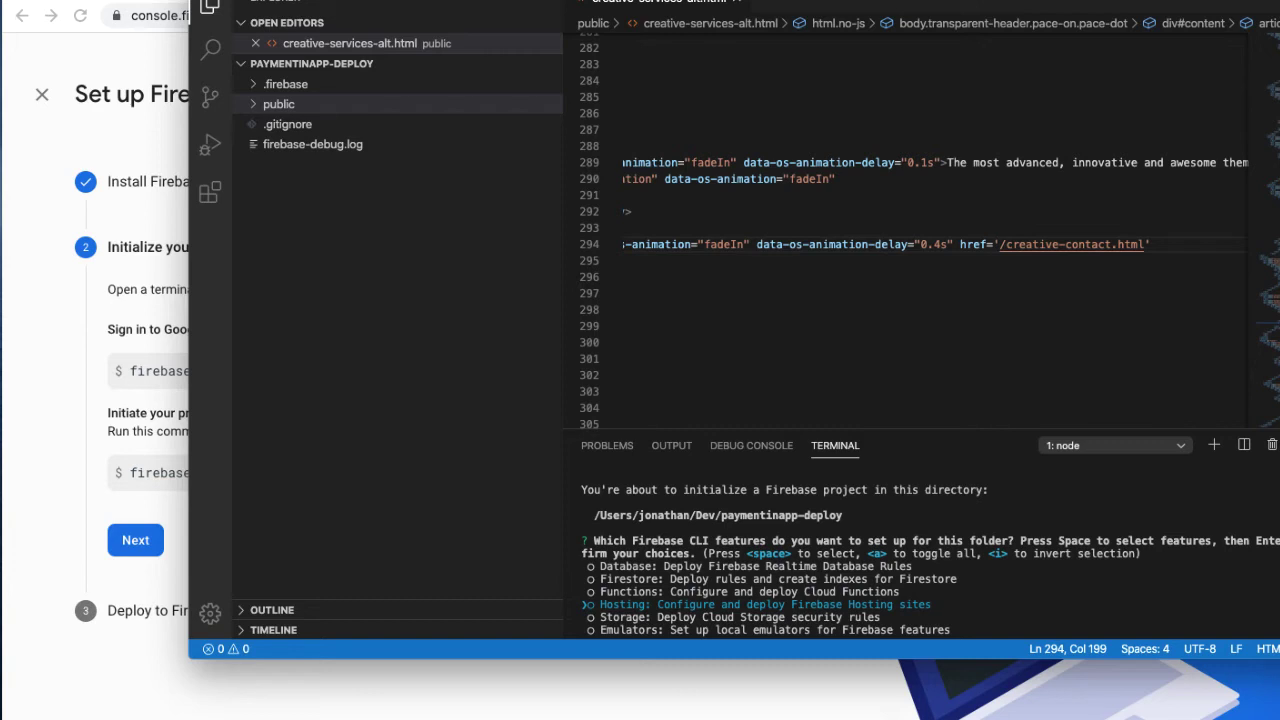
key(space)
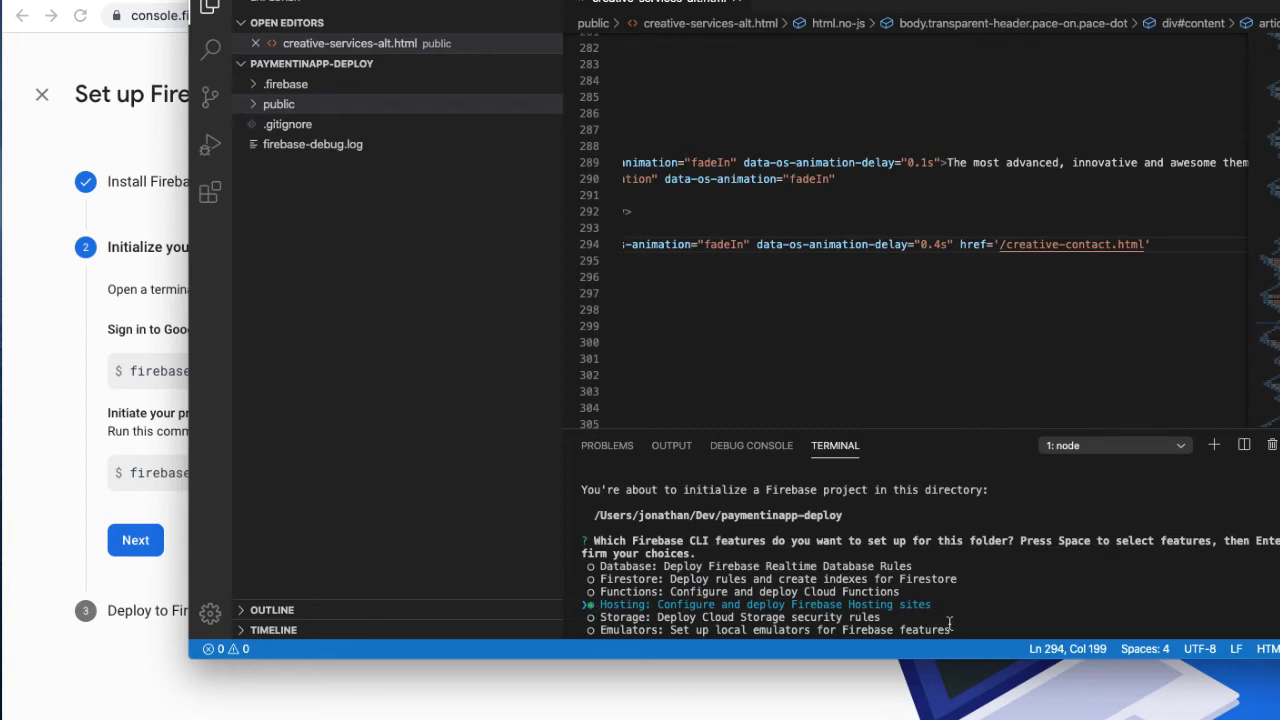
key(Return)
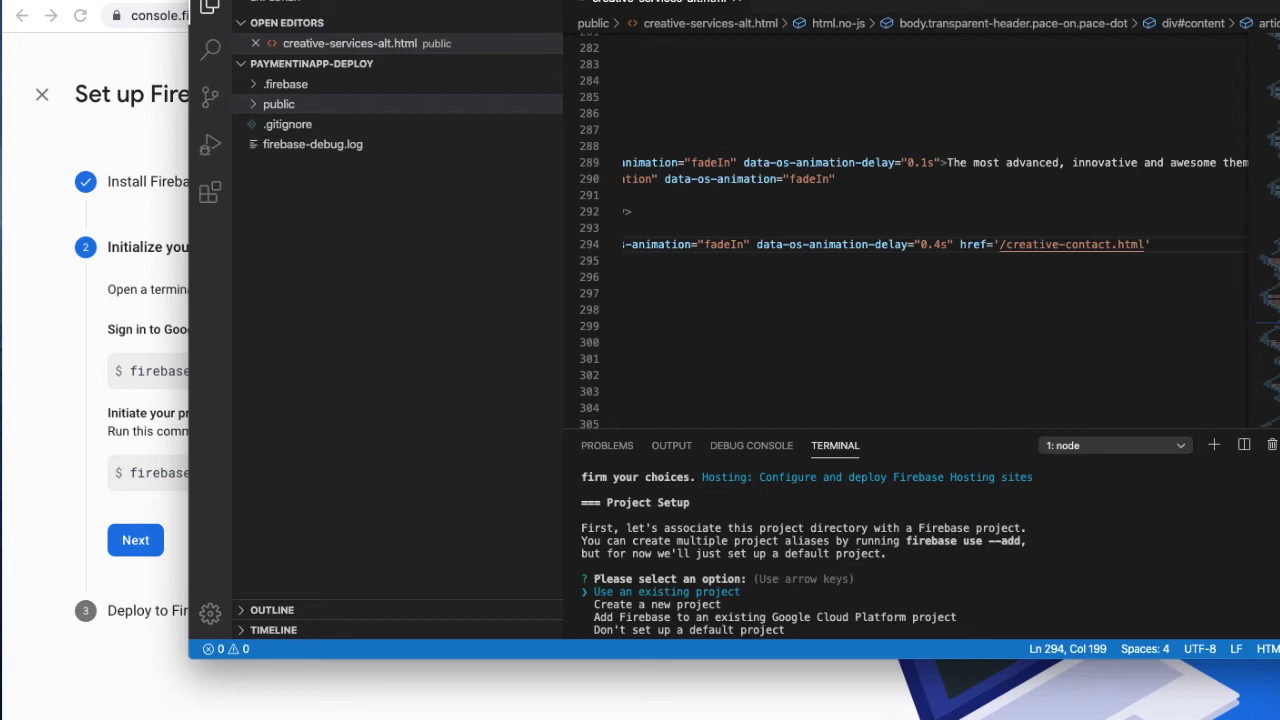
- Choose to use an existing Firebase project and select thenomadcreator as the default project for this directory
key(Return)
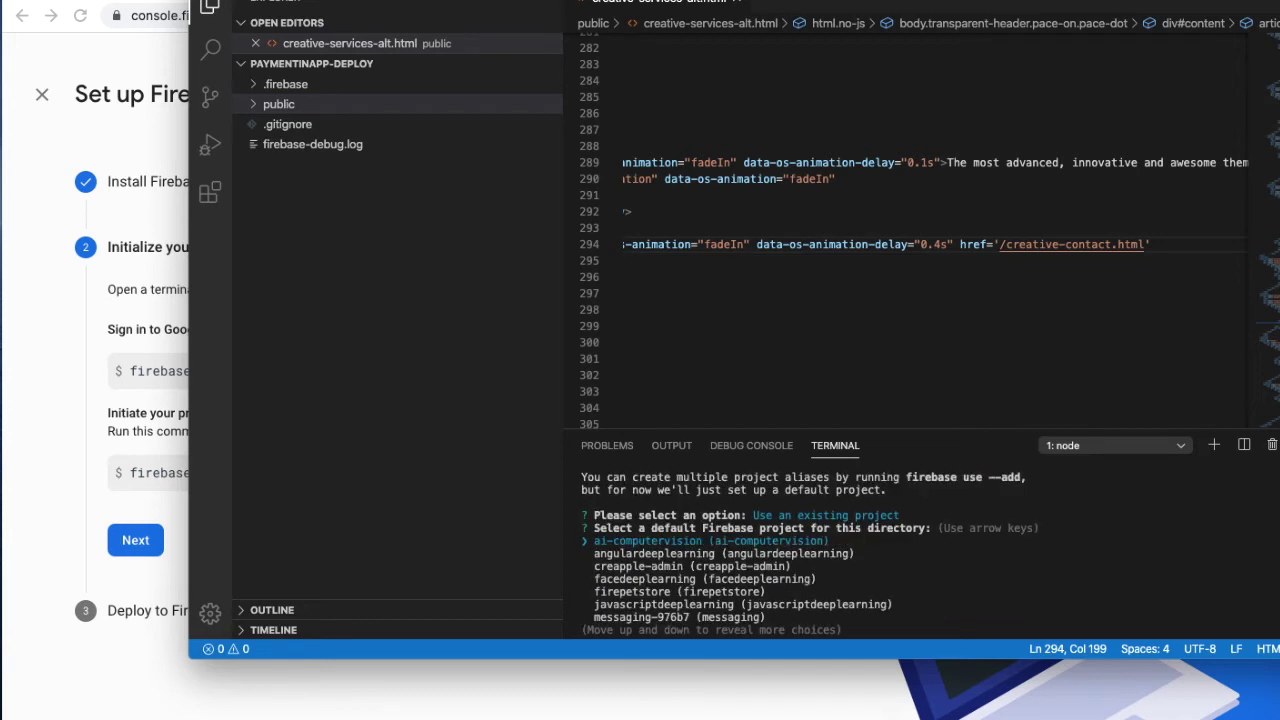
key(Down)
key(Down)
key(Down)
key(Down)
key(Down)
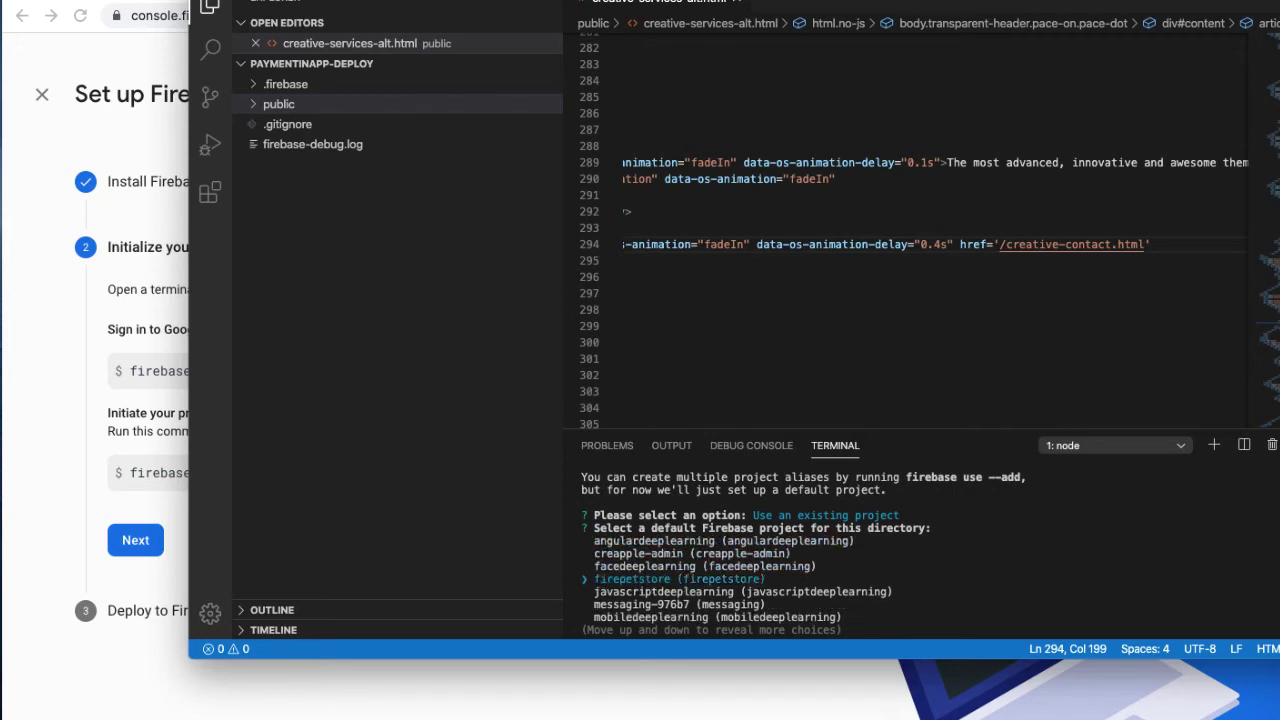
key(Up)
key(Up)
key(Up)
key(Up)
key(Up)
key(Up)
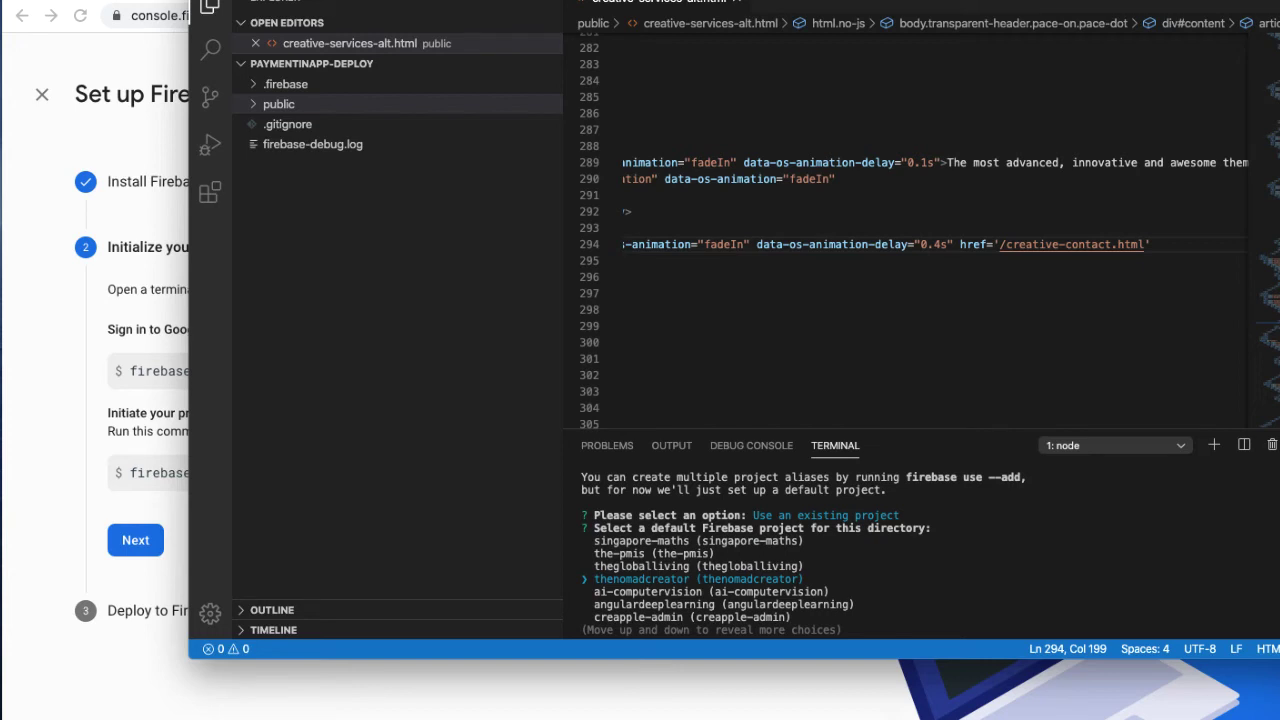
key(Return)
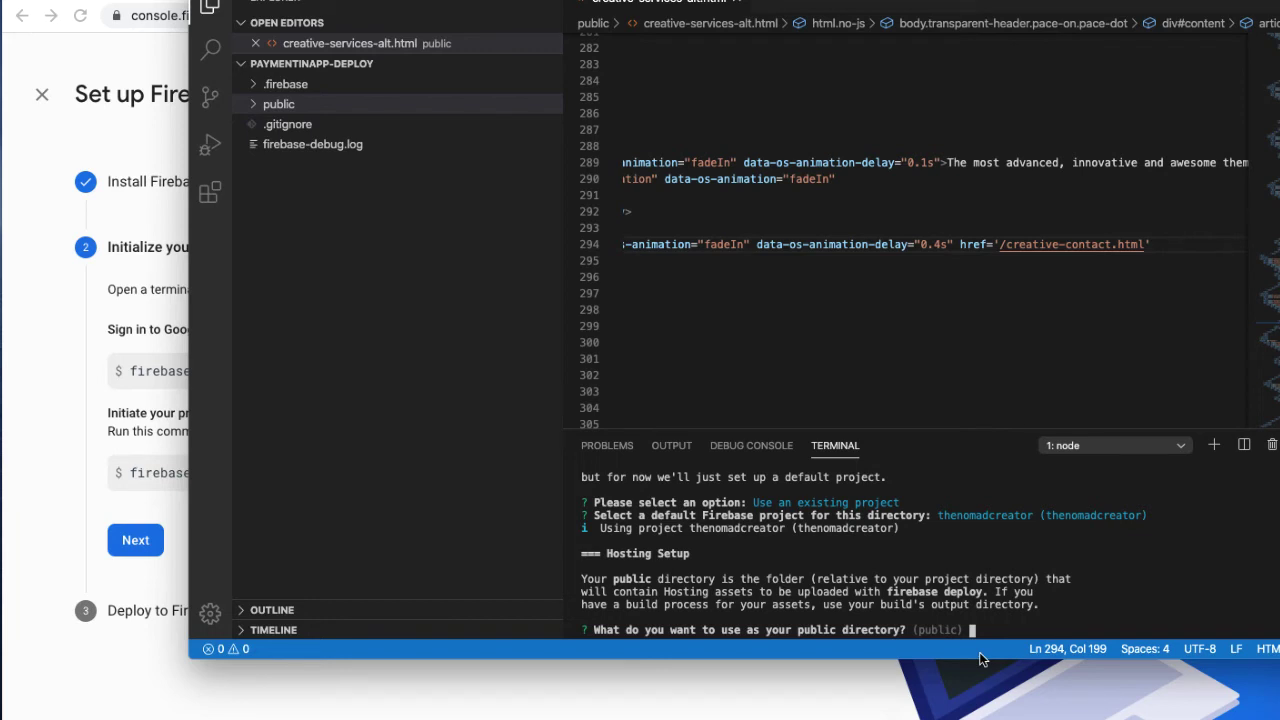
- Enter public as the hosting public directory, look through the files in the public folder, and confirm the answer
text(public)
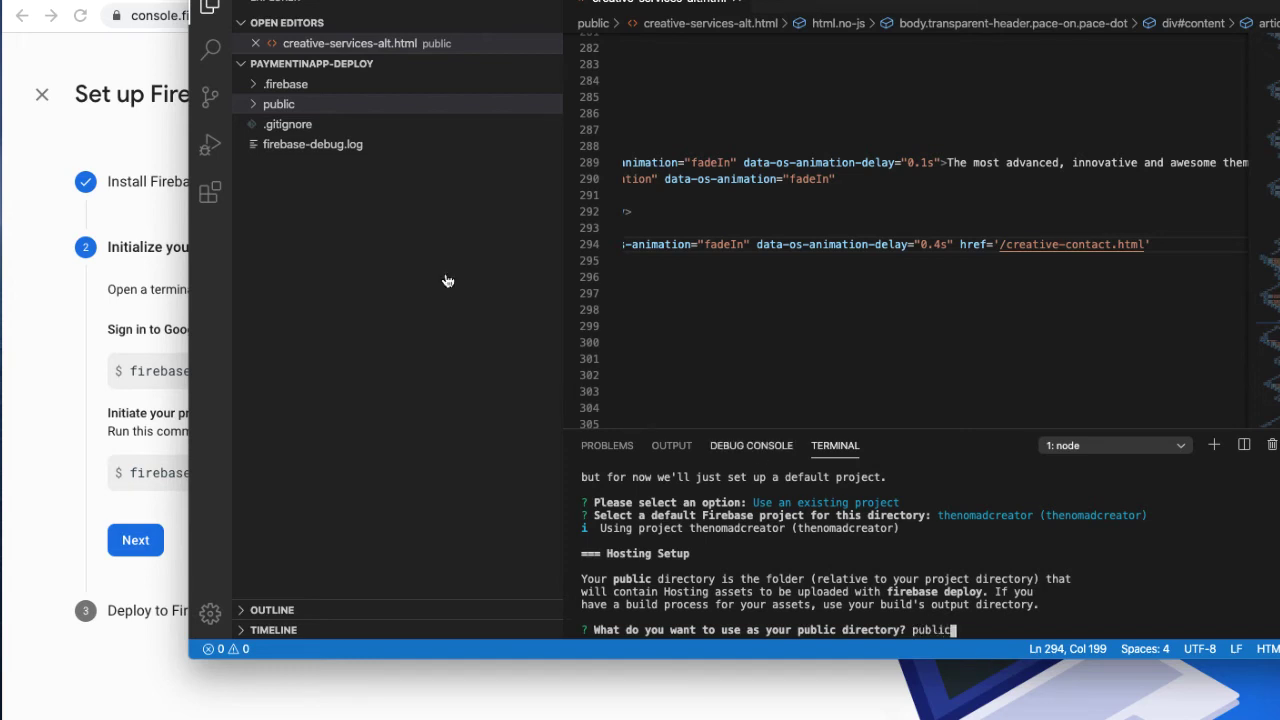
click(257, 105)
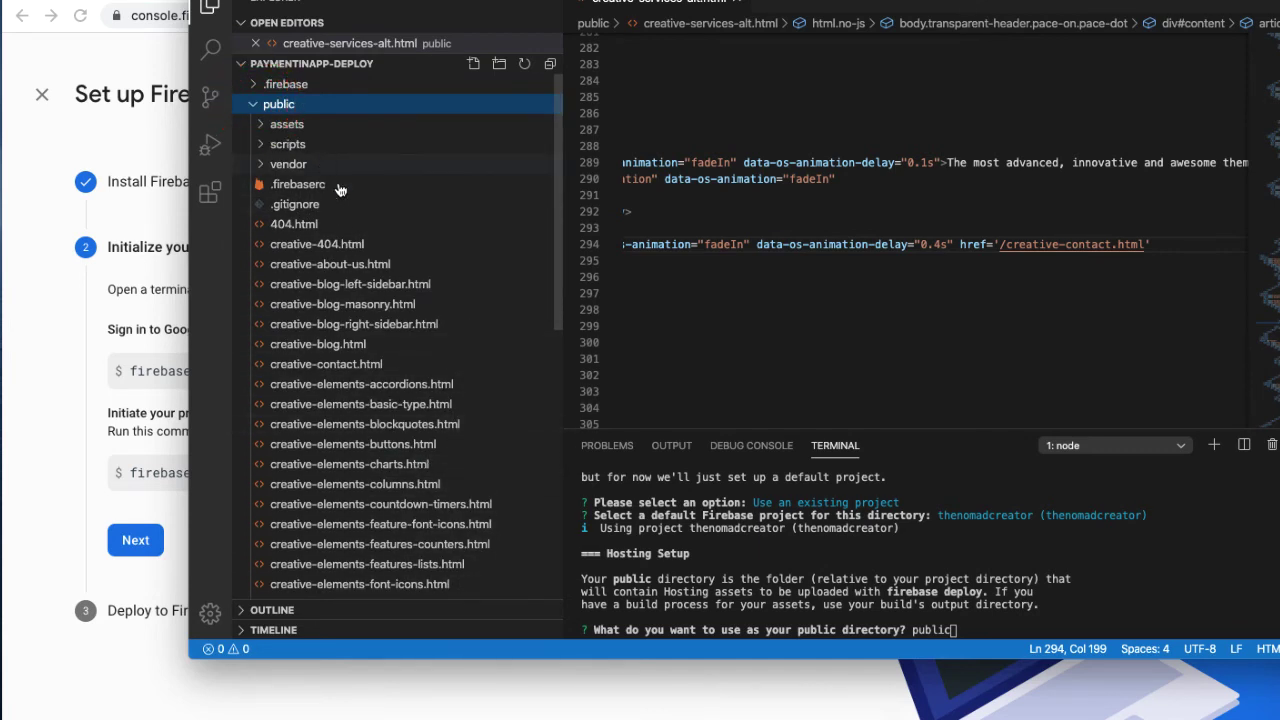
scroll(435, 320, down, 3)
scroll(445, 362, down, 2)
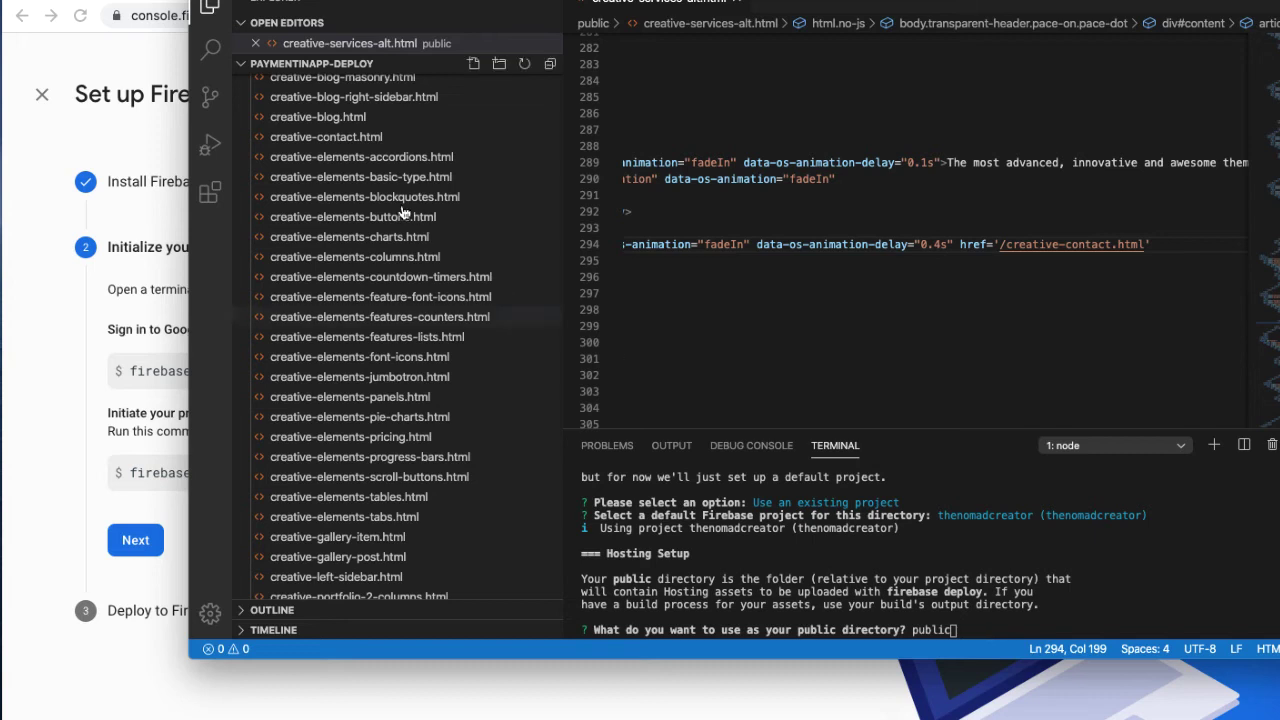
scroll(400, 214, up, 5)
click(253, 106)
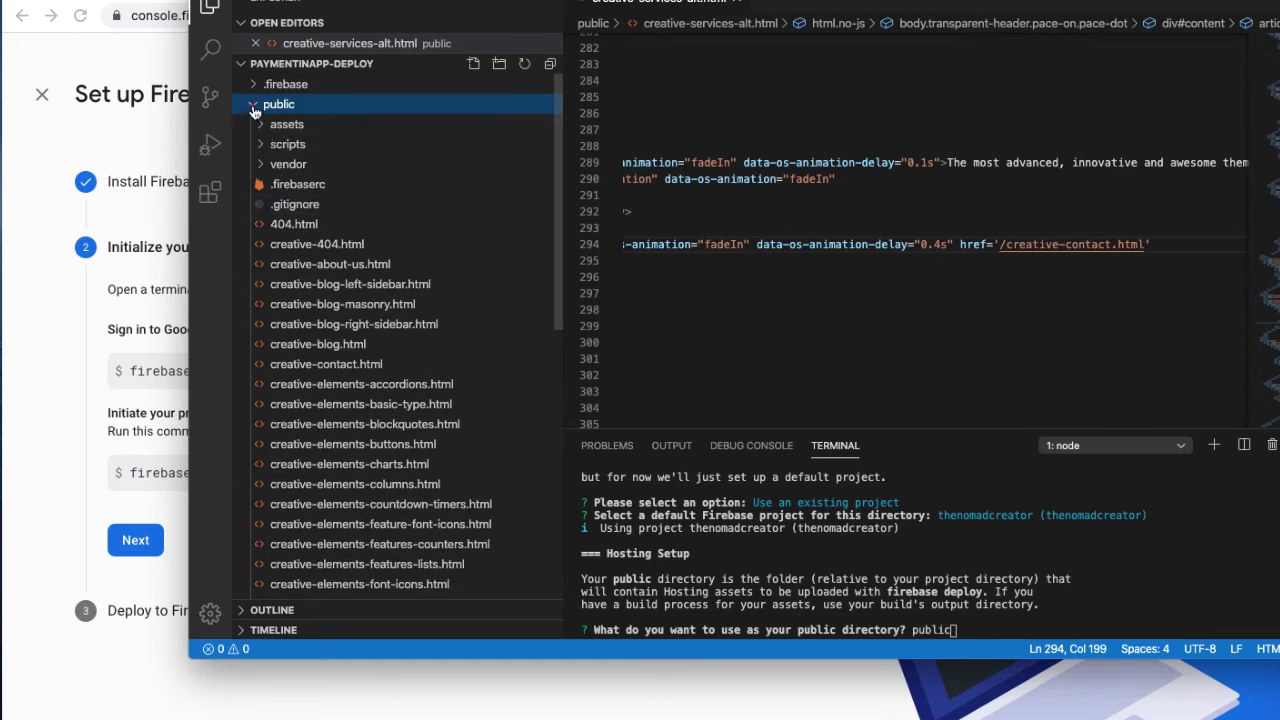
click(968, 631)
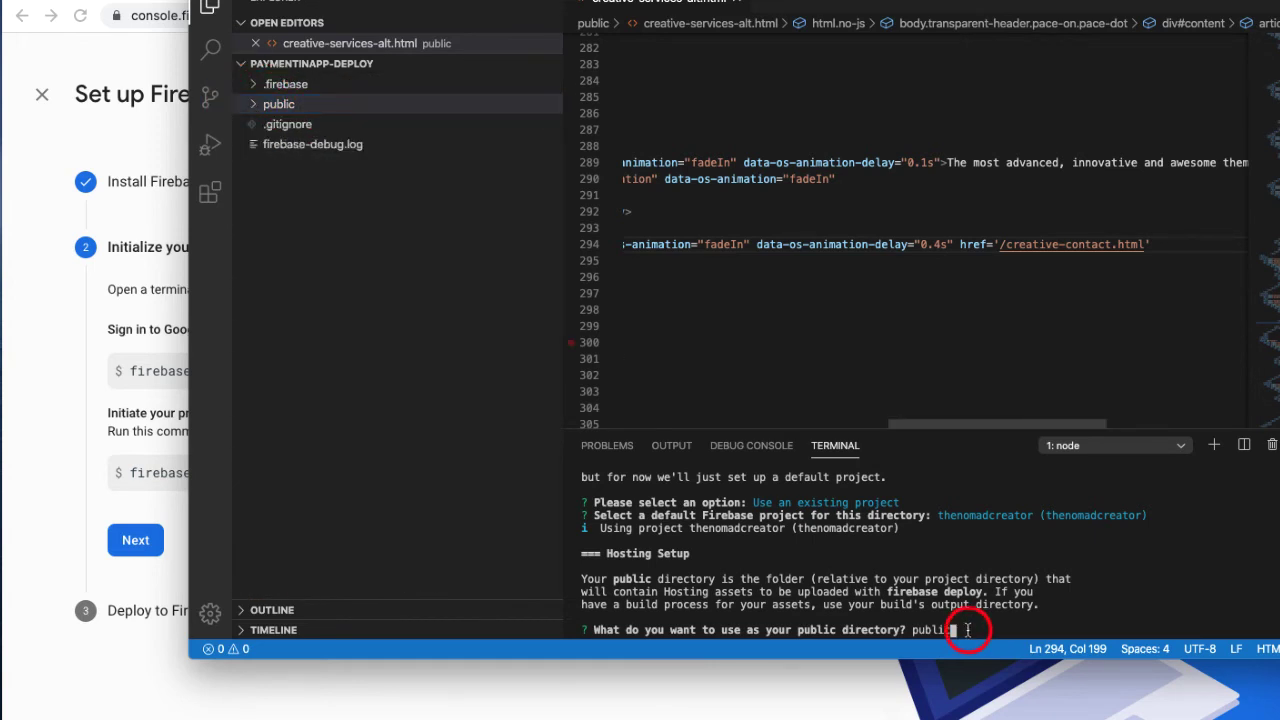
key(Return)
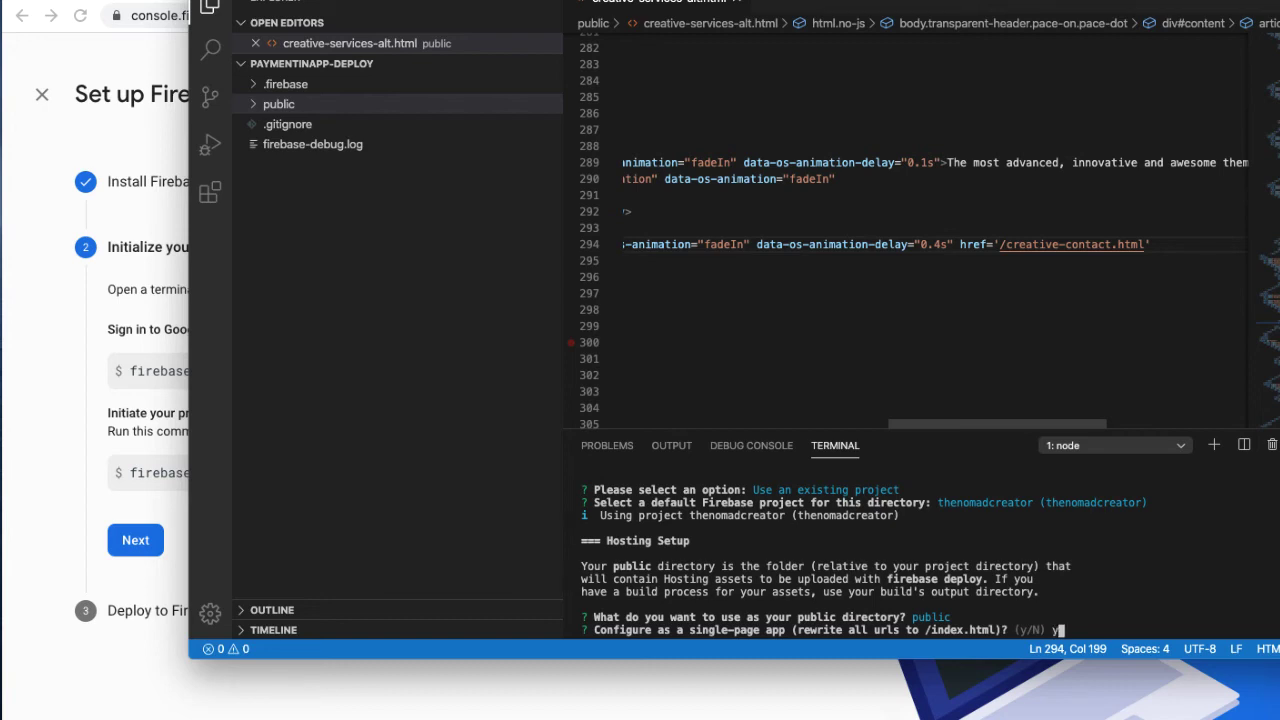
- Configure hosting as a single-page app and, after checking the existing public/index.html, decline to overwrite it
key(Return)
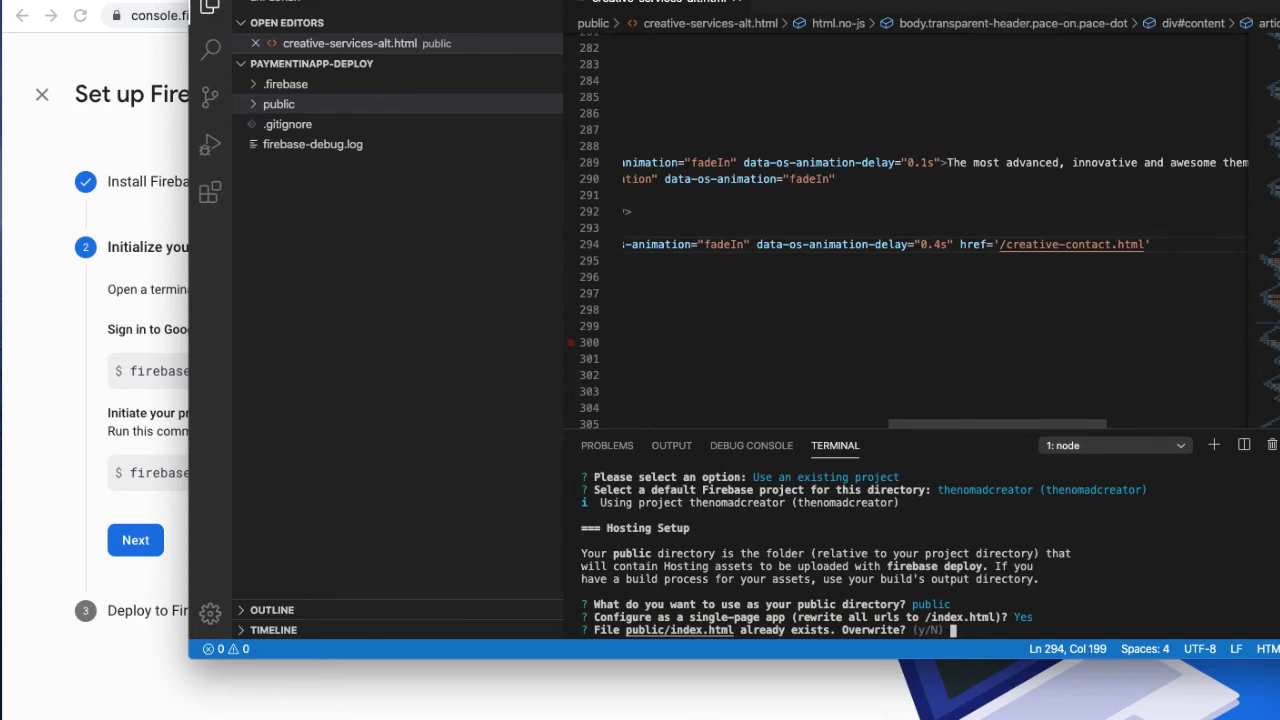
click(257, 104)
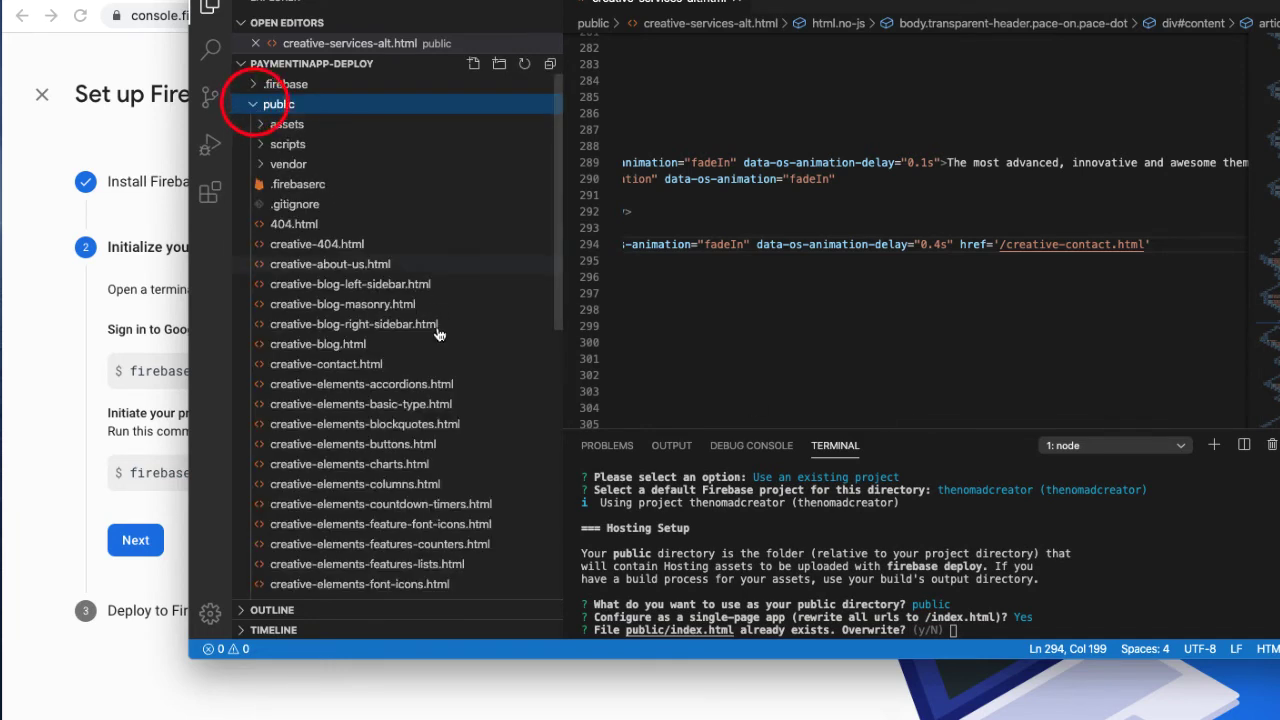
scroll(437, 334, down, 12)
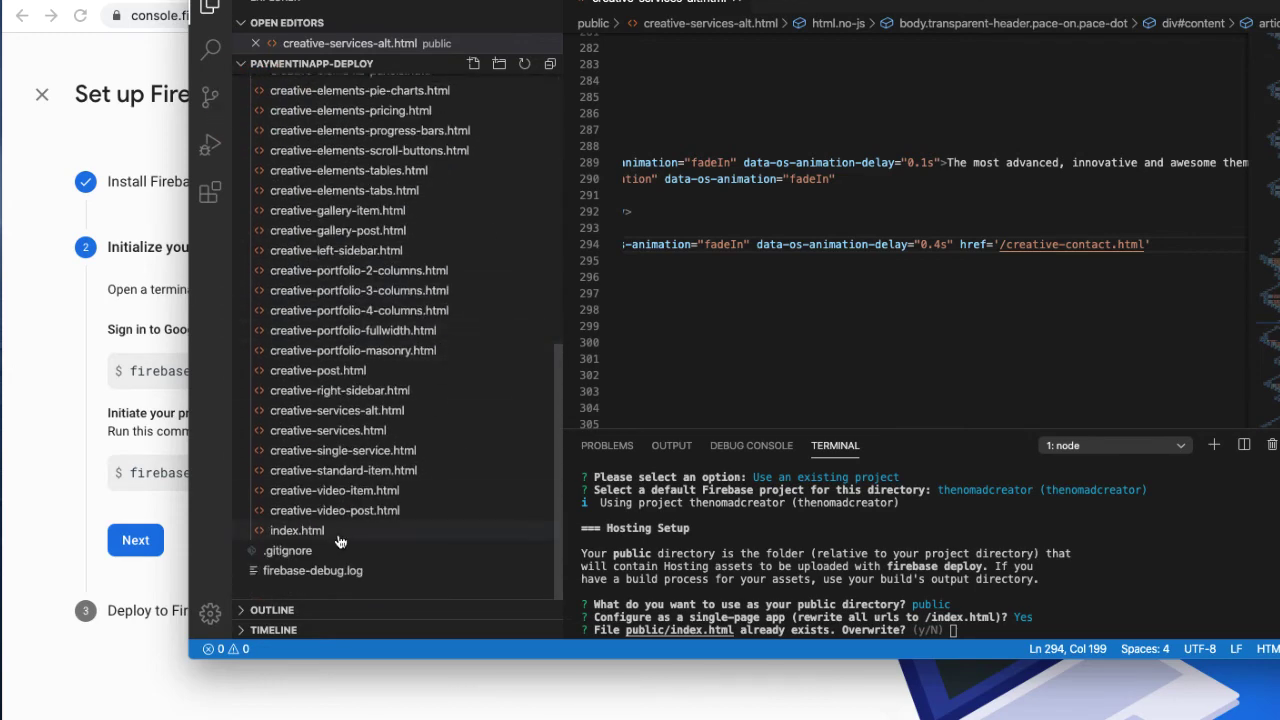
click(297, 530)
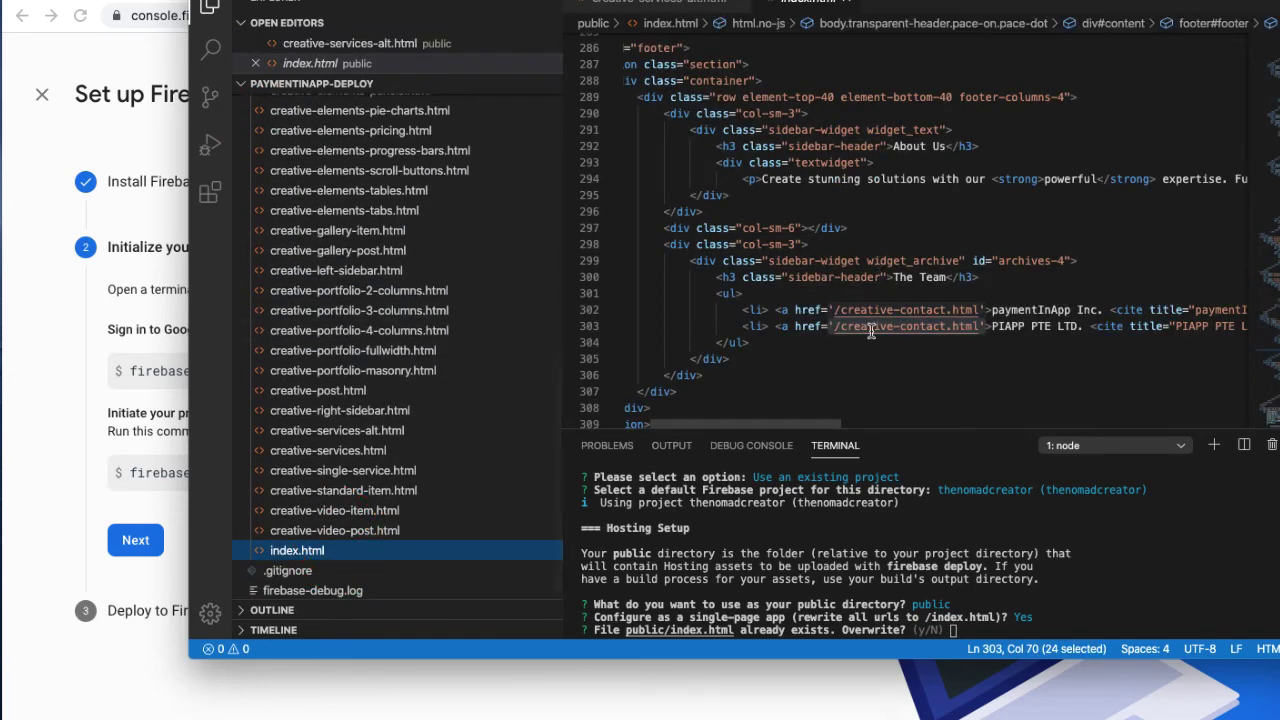
scroll(871, 331, down, 10)
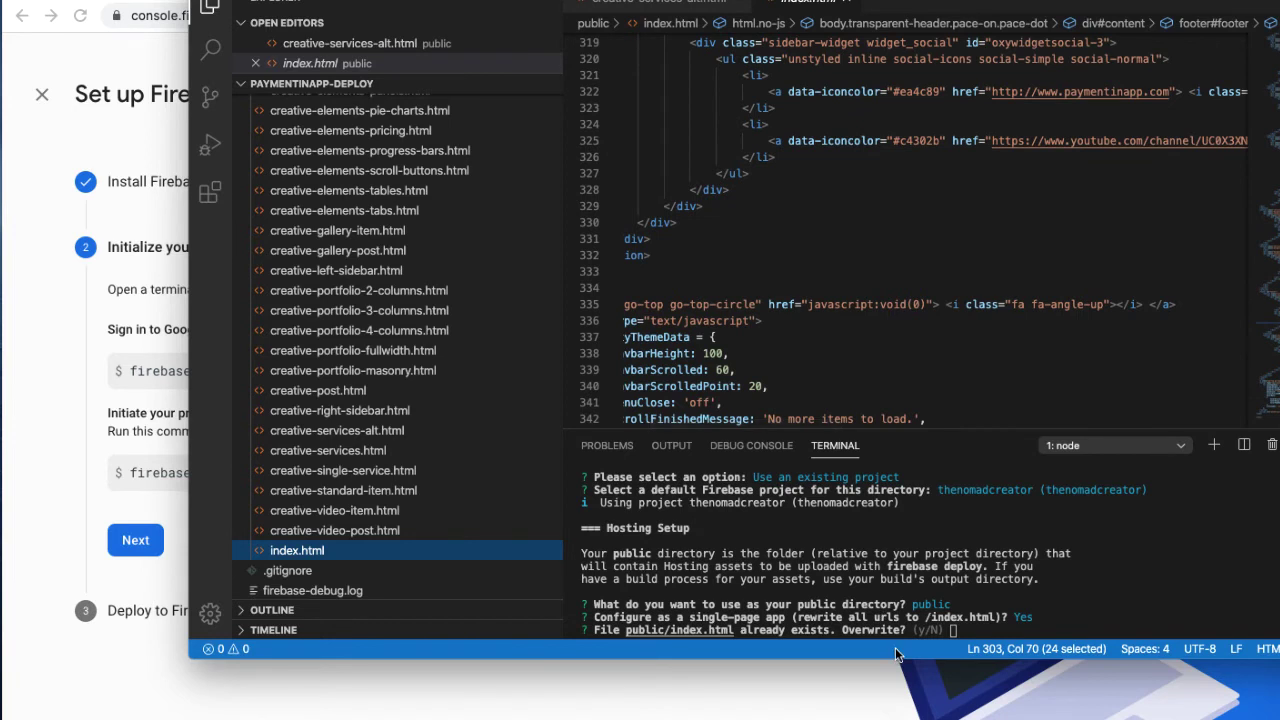
click(974, 630)
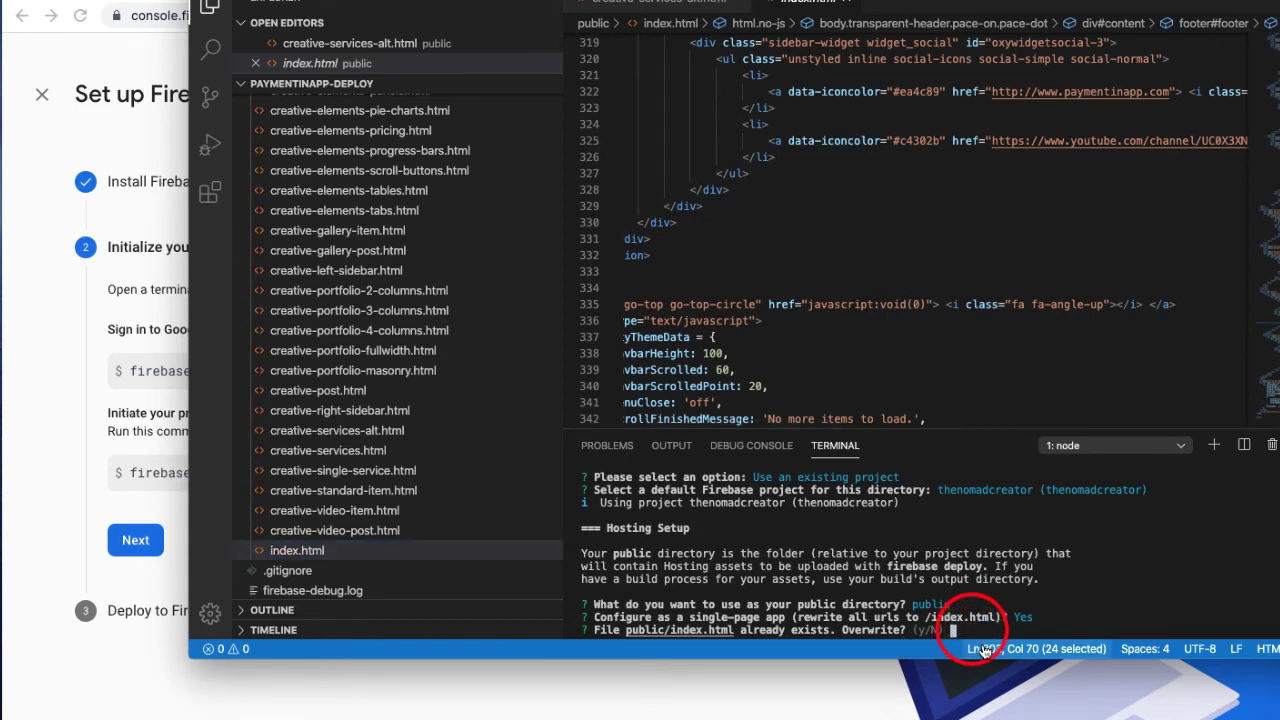
text(N)
key(Return)
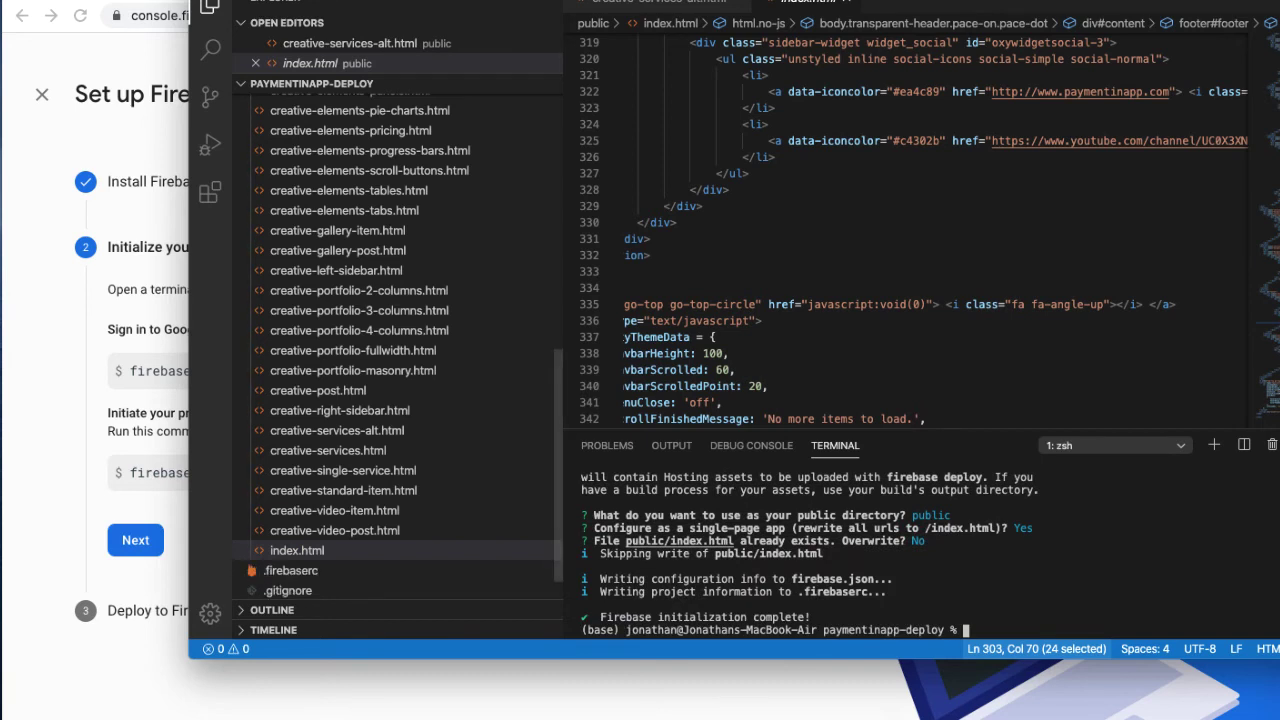
- Inspect the default project in the new .firebaserc file and the hosting settings in firebase.json
scroll(514, 562, down, 2)
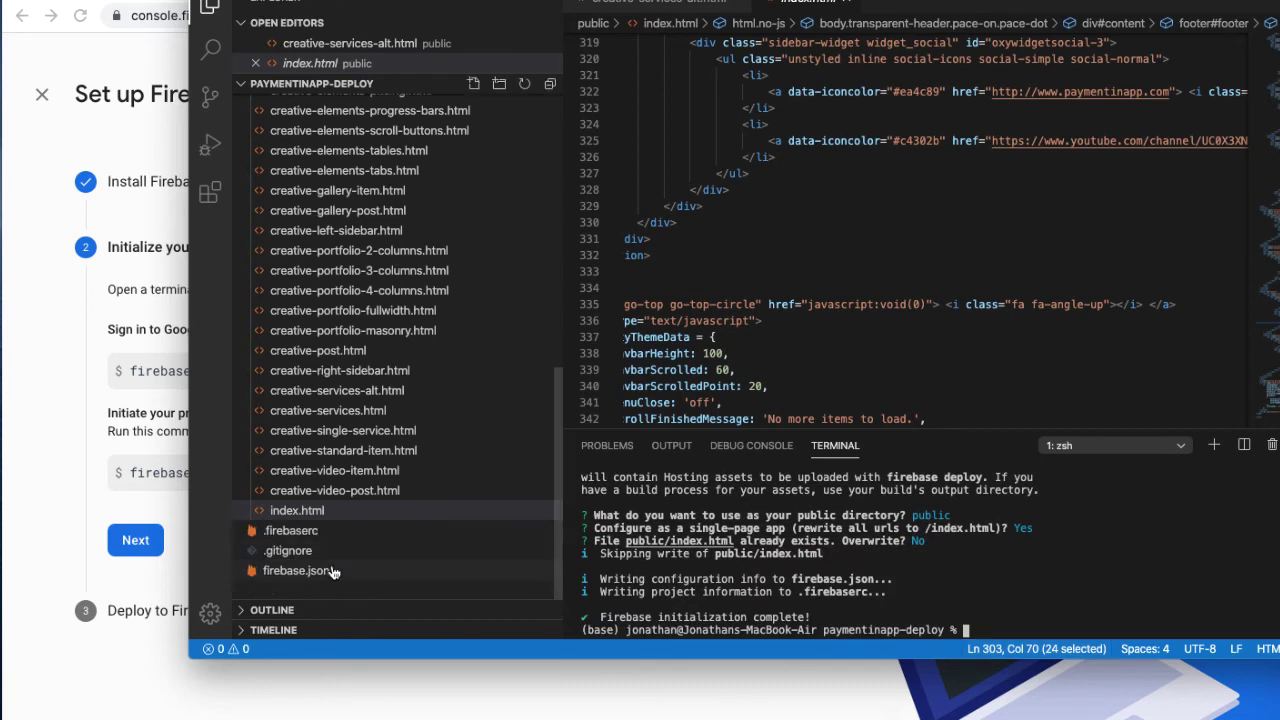
click(316, 535)
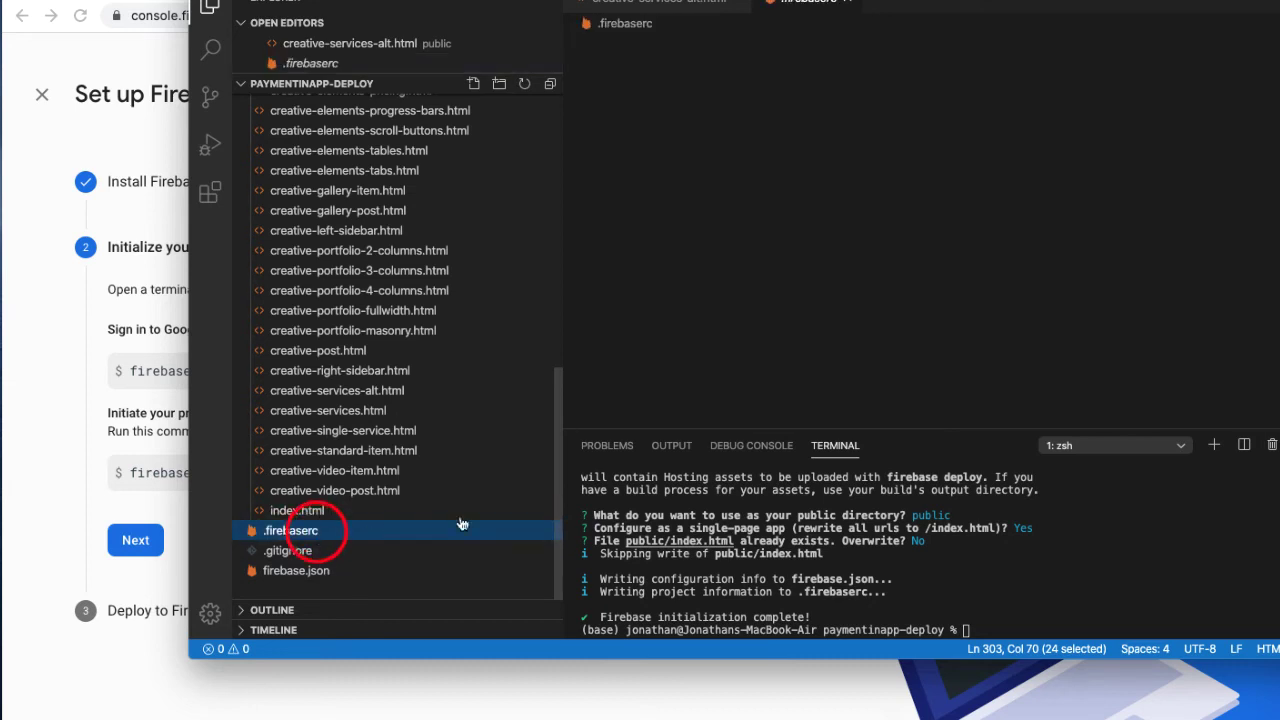
drag(727, 77, 826, 75)
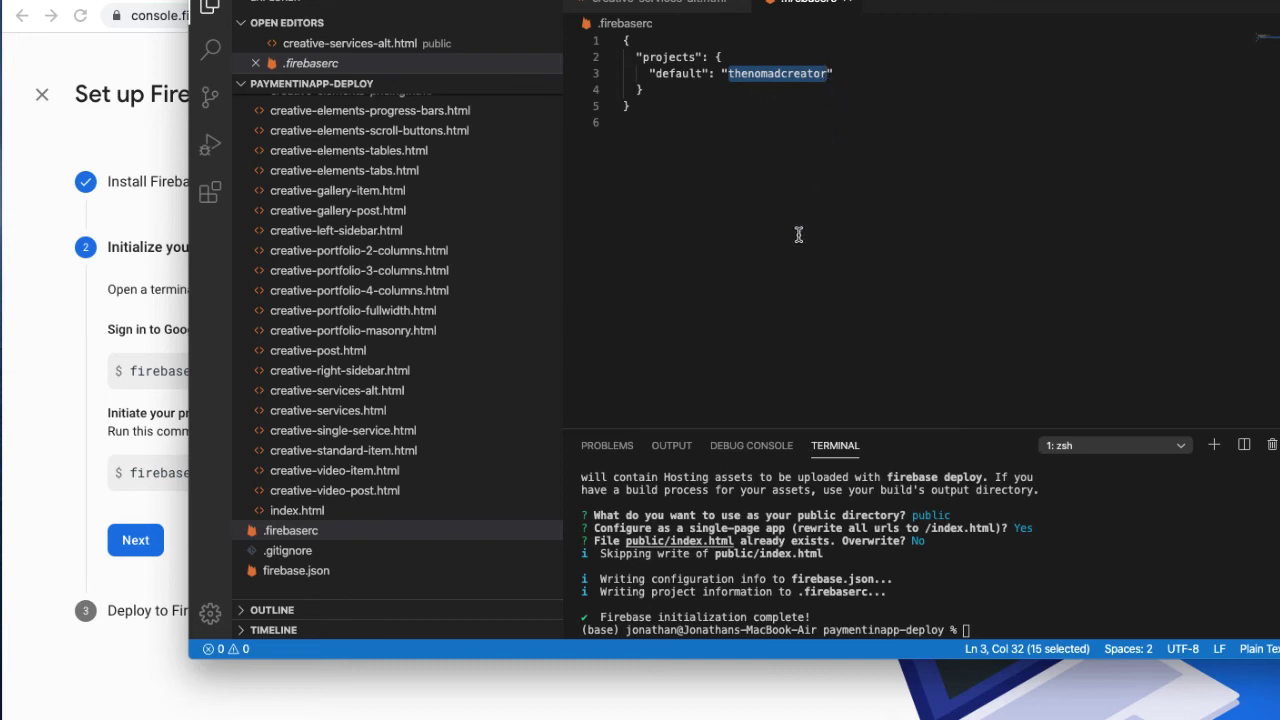
click(375, 568)
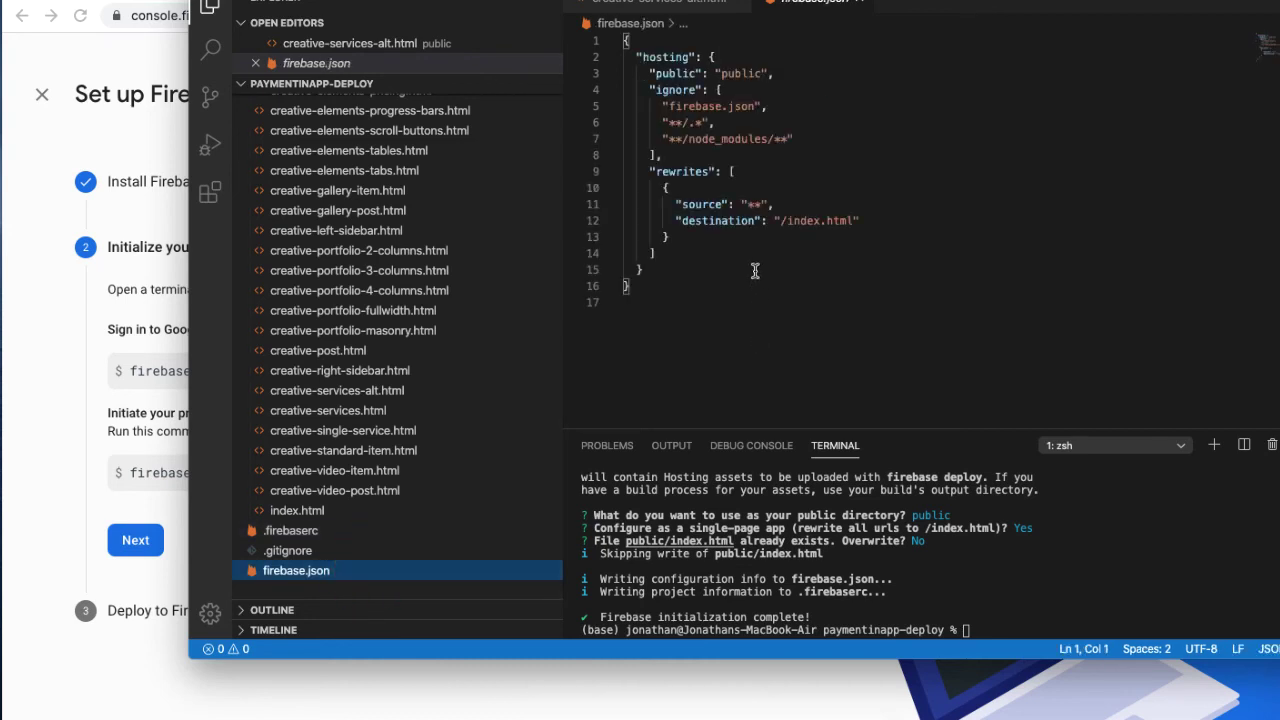
click(745, 74)
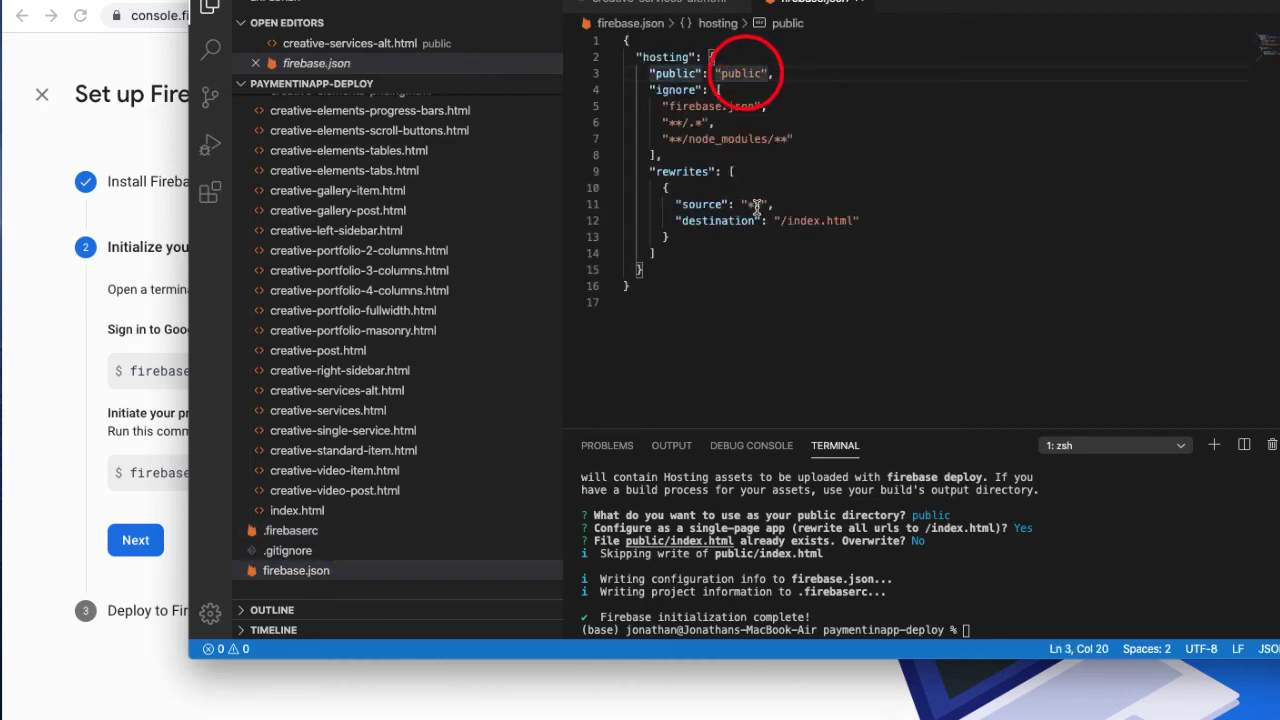
click(978, 633)
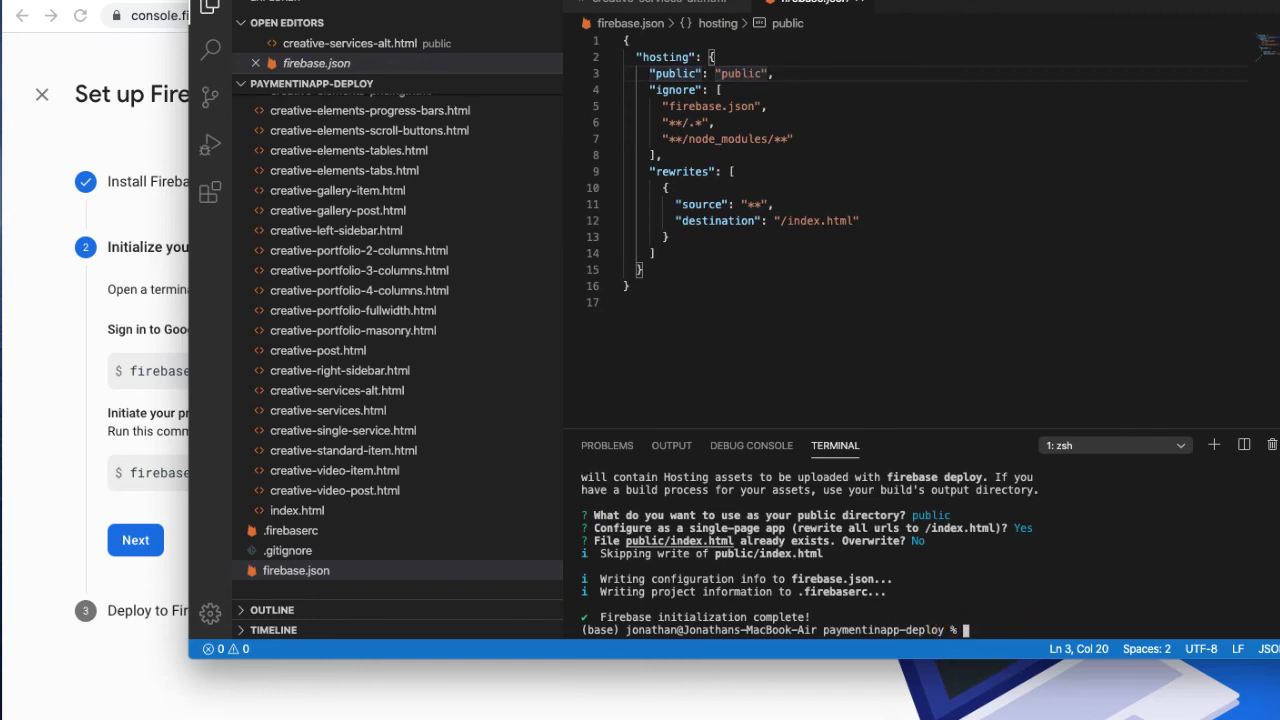
- Switch to the Firebase console in the browser, advance the hosting setup to its deploy step, and copy the firebase deploy command
click(443, 712)
click(140, 543)
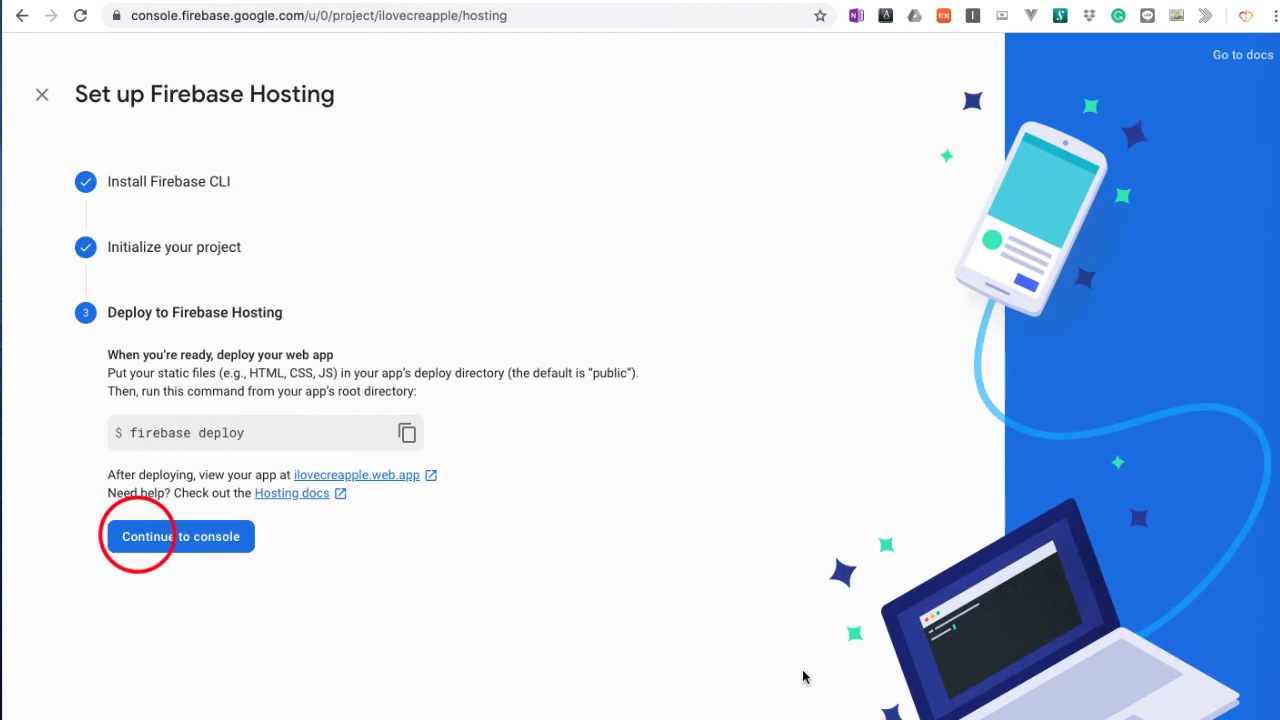
click(406, 433)
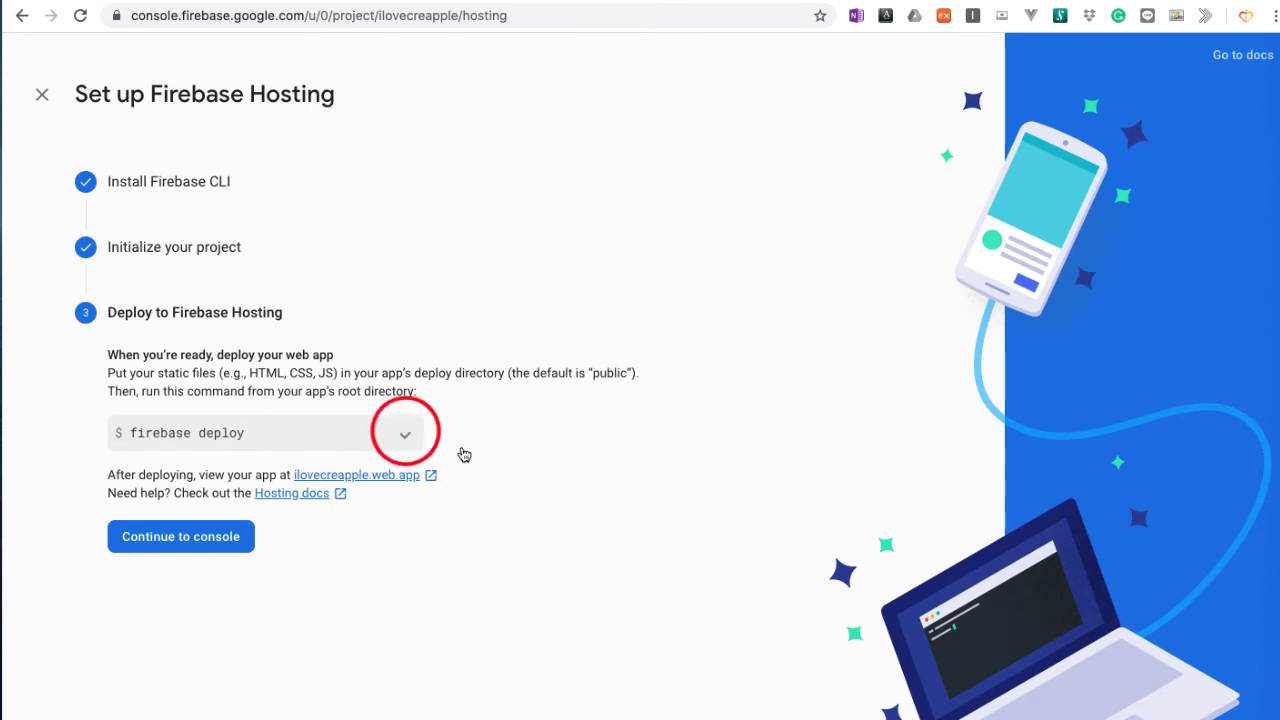
- Switch to Visual Studio Code and run the copied firebase deploy command in the terminal for the paymentinapp-deploy folder
key(super+Tab)
click(970, 630)
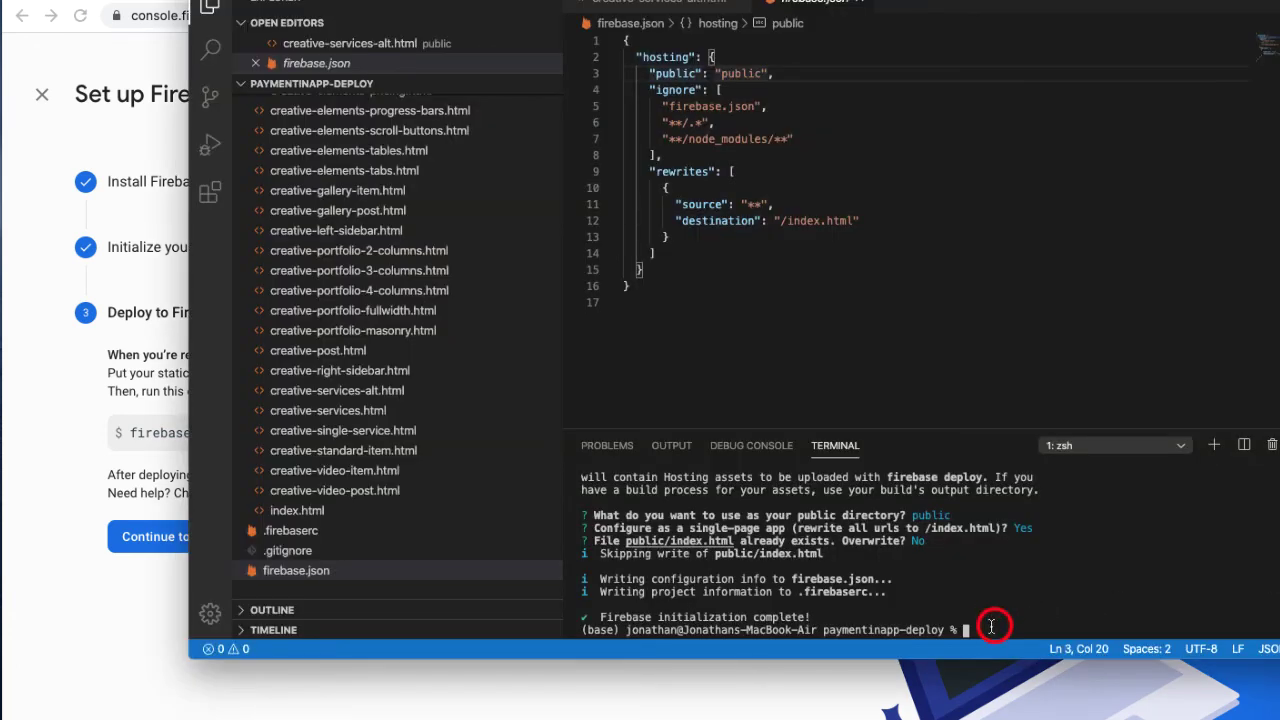
key(super+v)
key(Return)
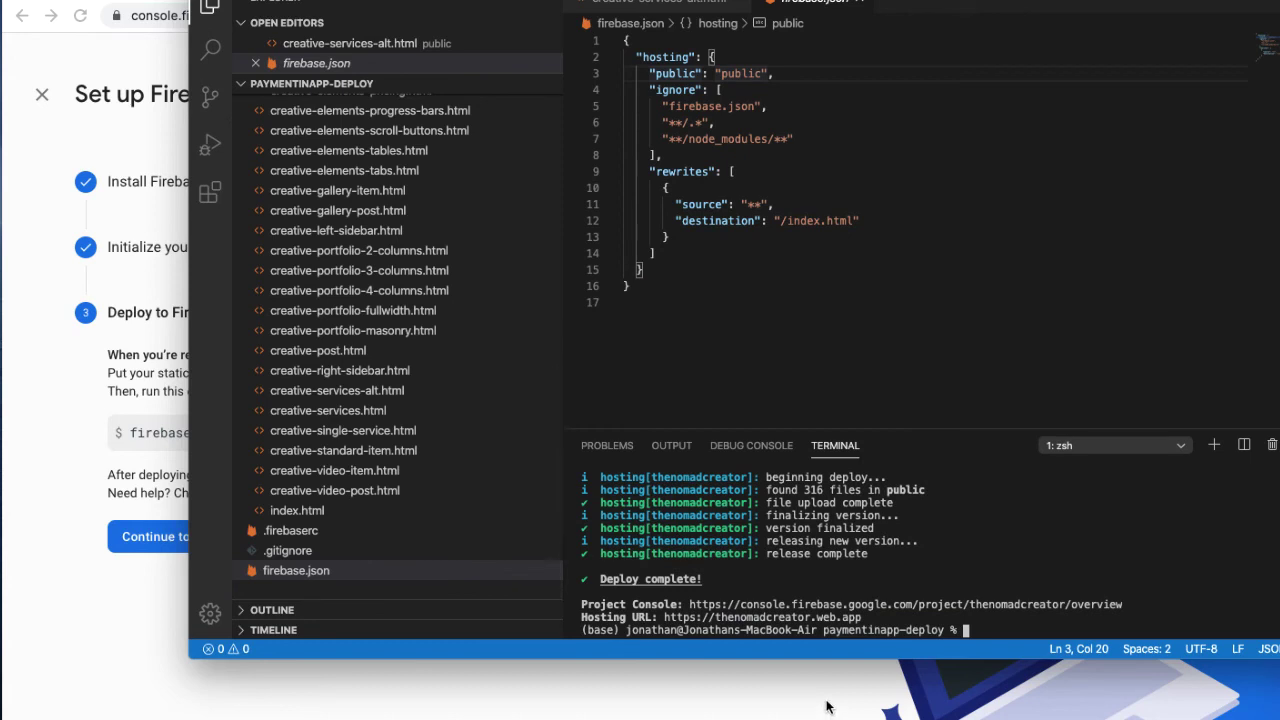
super+click(693, 620)
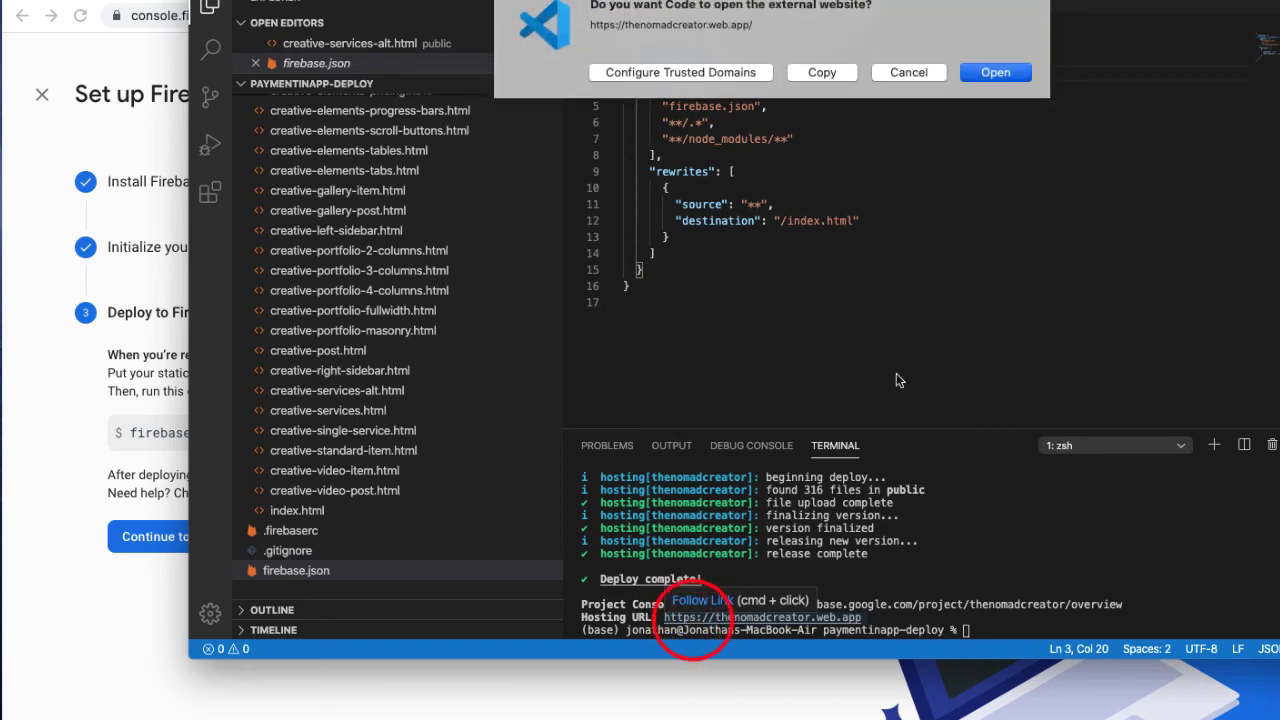
click(1077, 70)
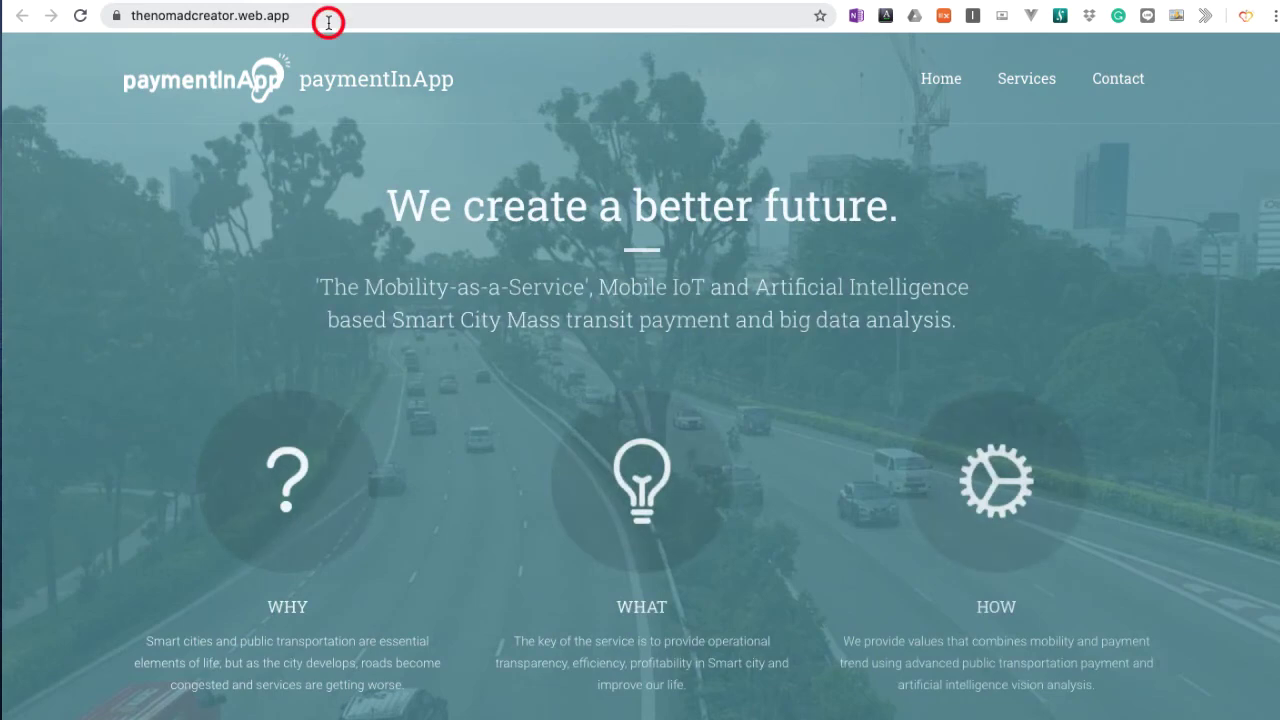
click(328, 22)
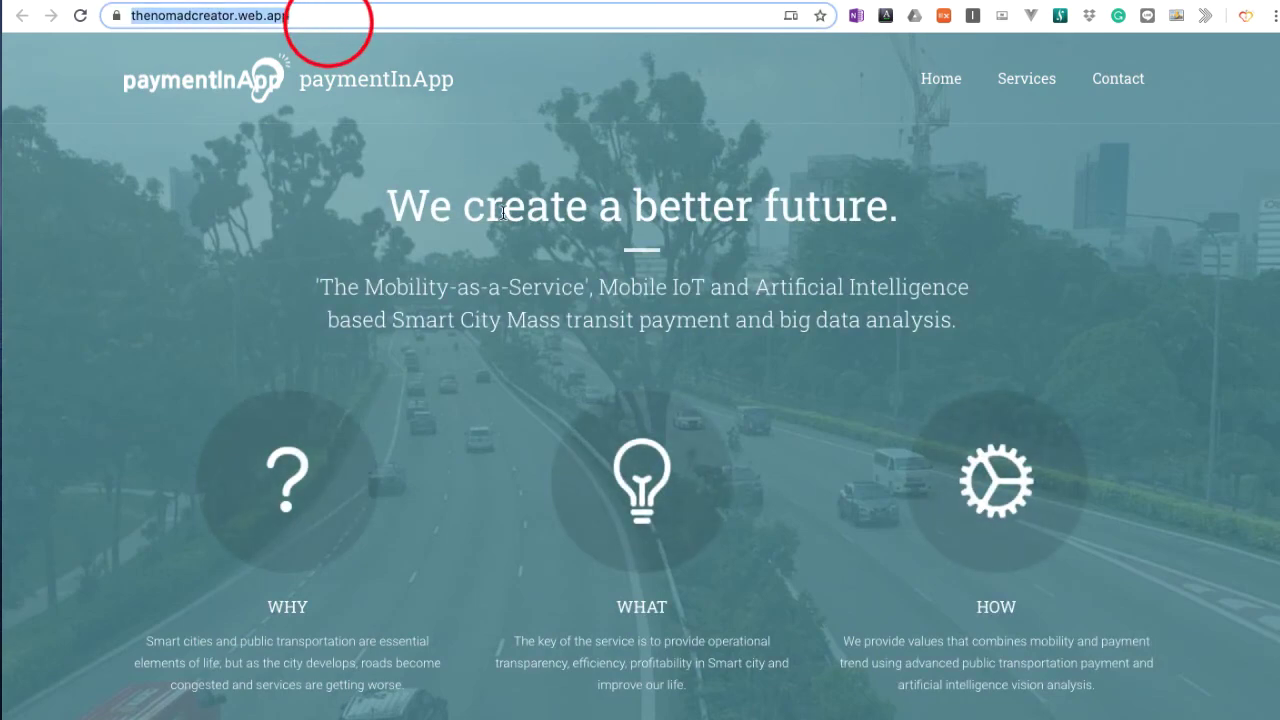
scroll(644, 318, down, 1)
scroll(691, 350, down, 15)
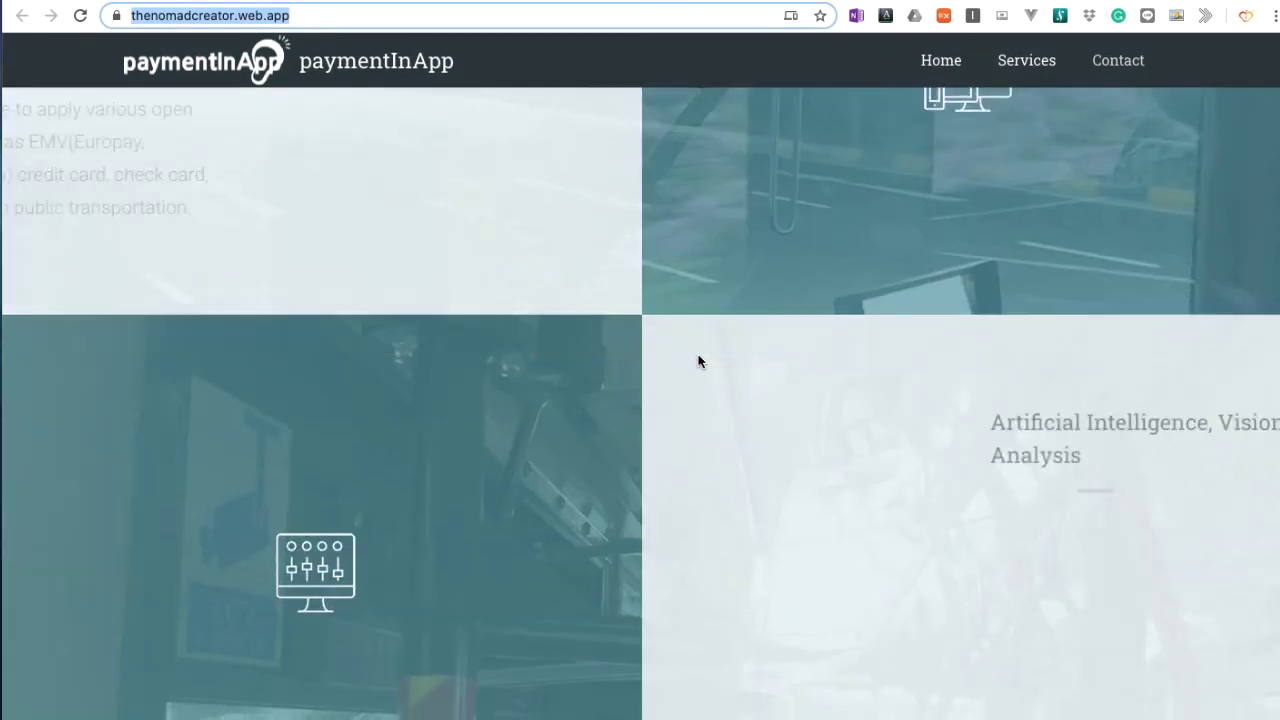
scroll(698, 365, up, 10)
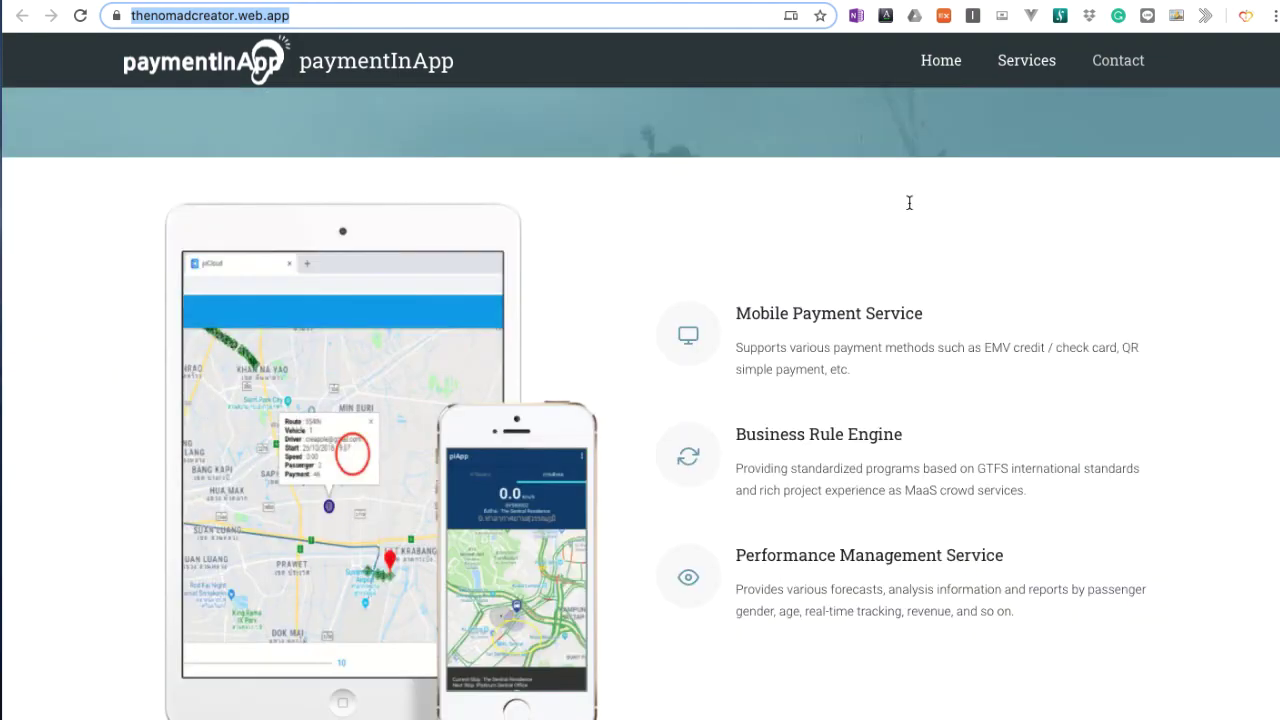
- Check the deployed site's Services and Contact pages, including the name field of the contact form
click(1027, 60)
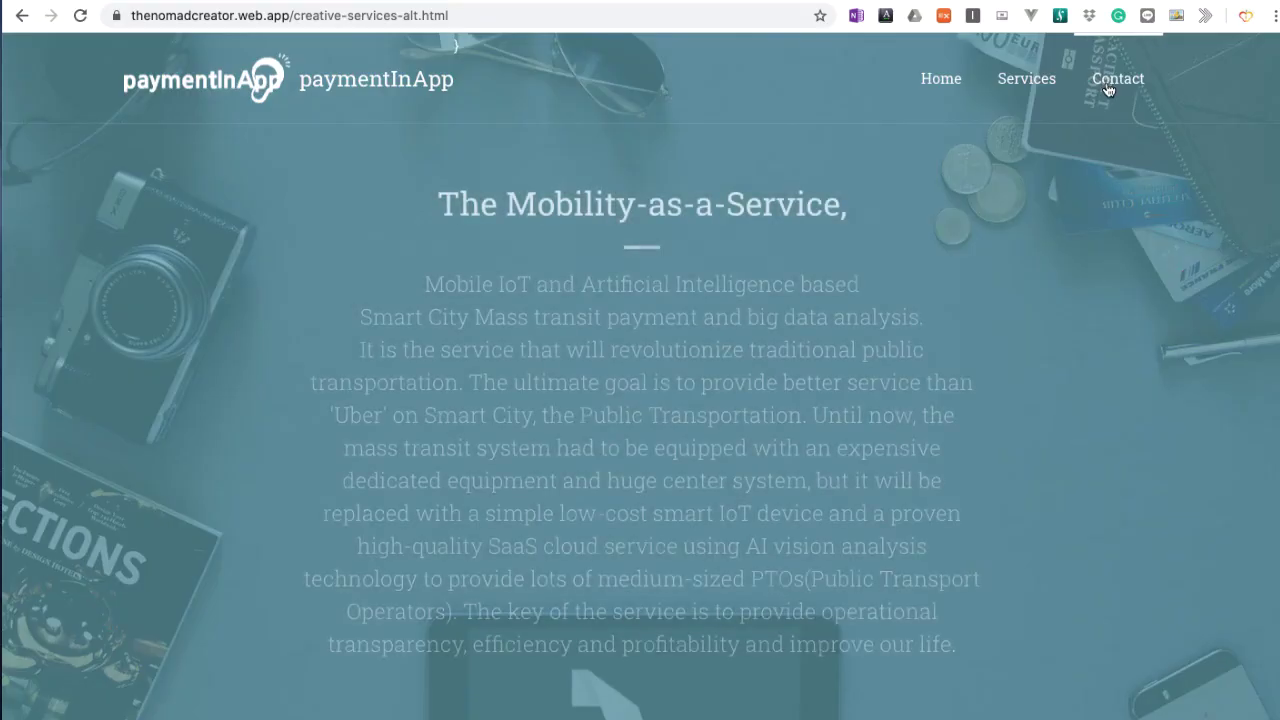
click(1107, 89)
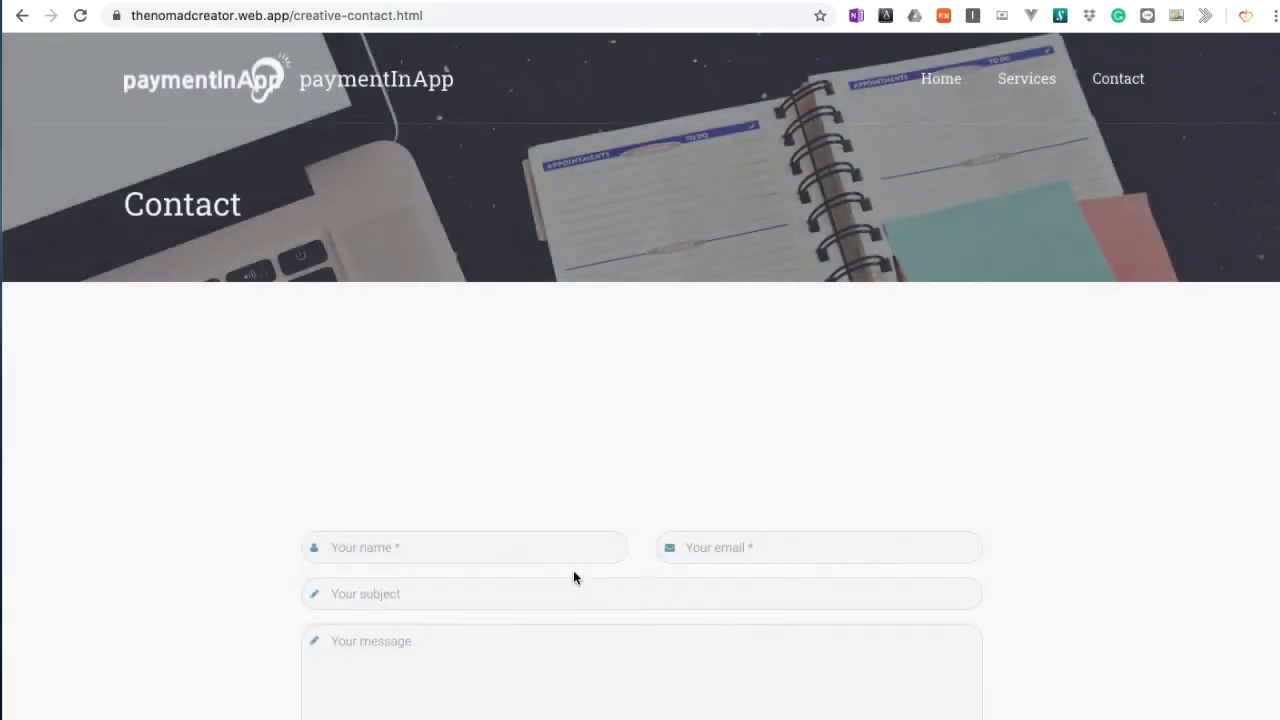
click(563, 553)
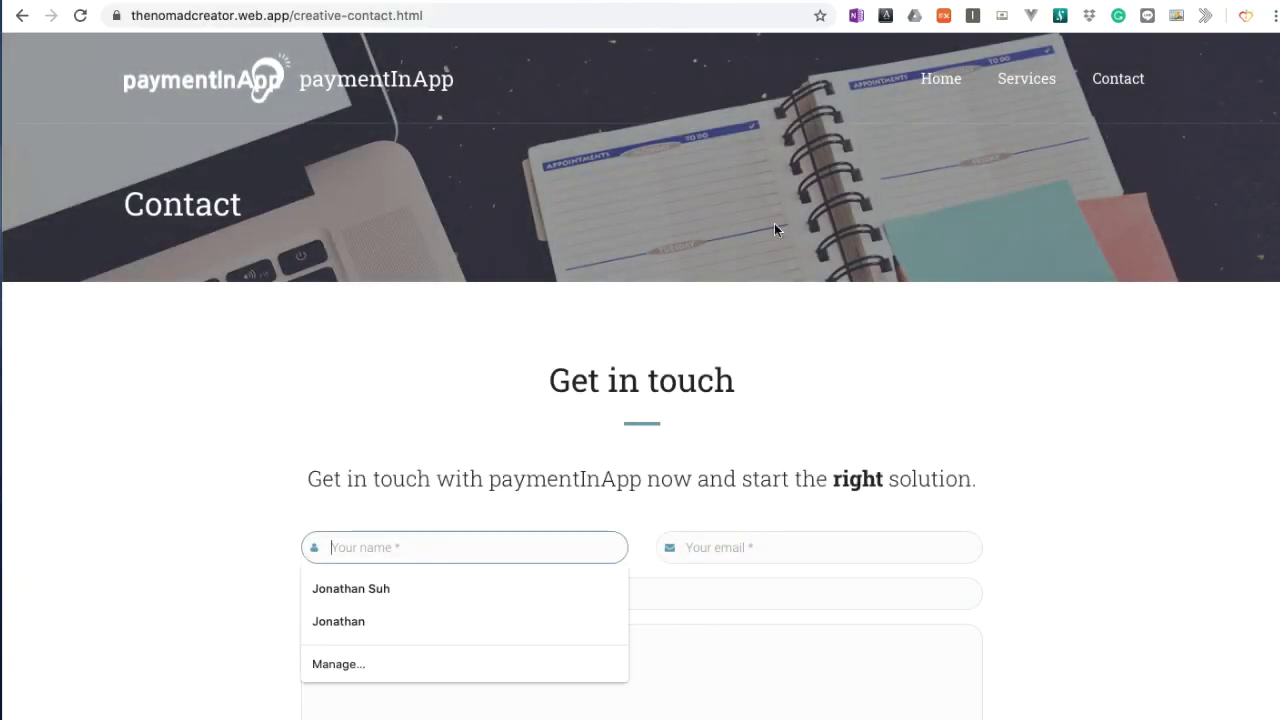
click(392, 84)
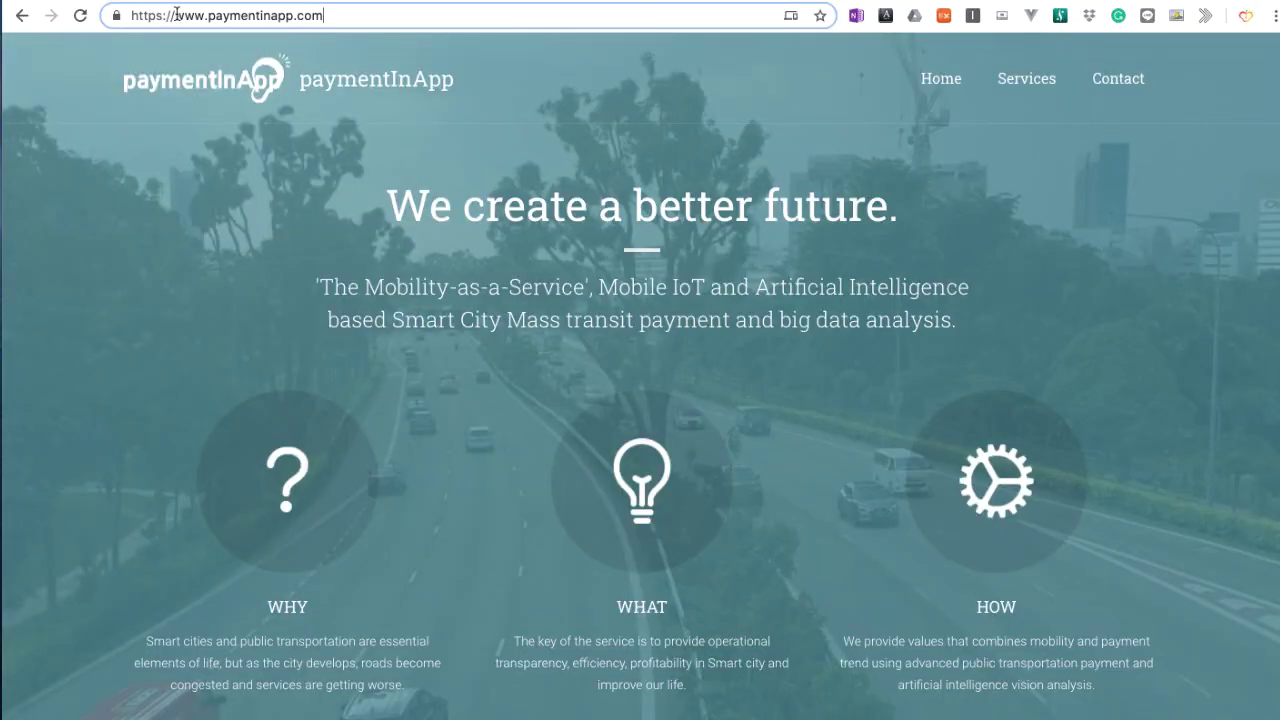
drag(176, 14, 324, 14)
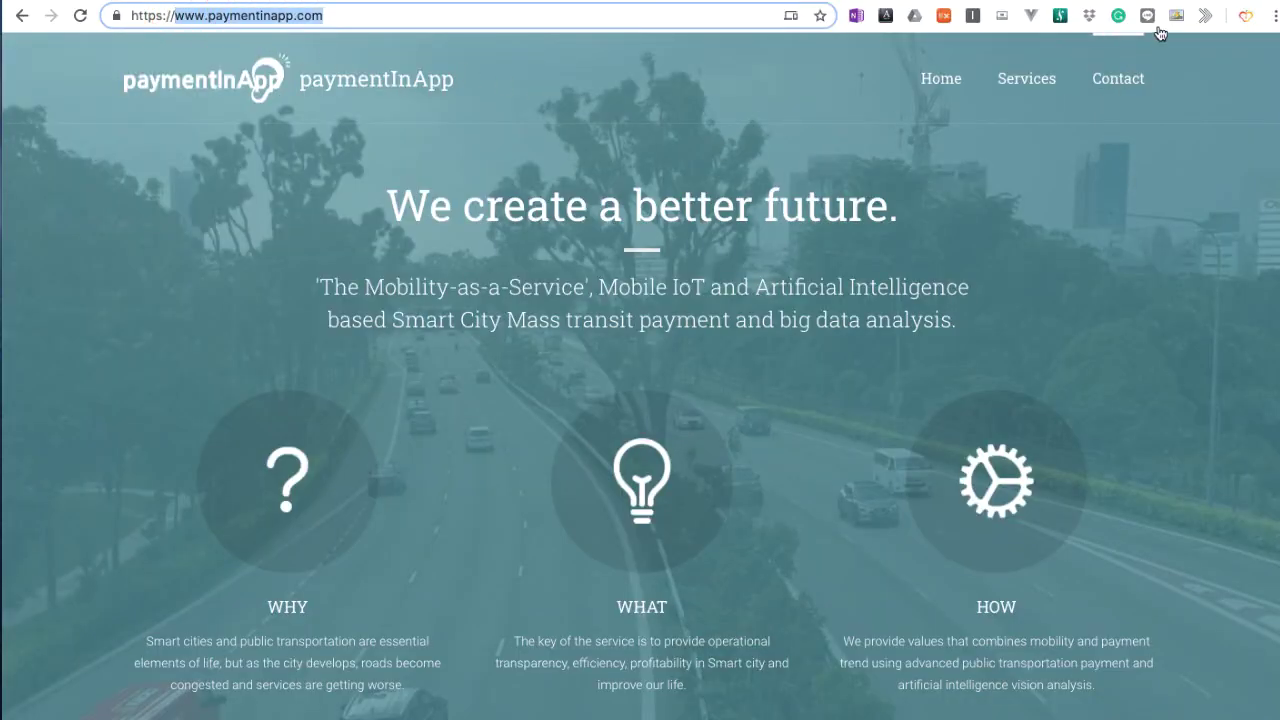
key(super+bracketleft)
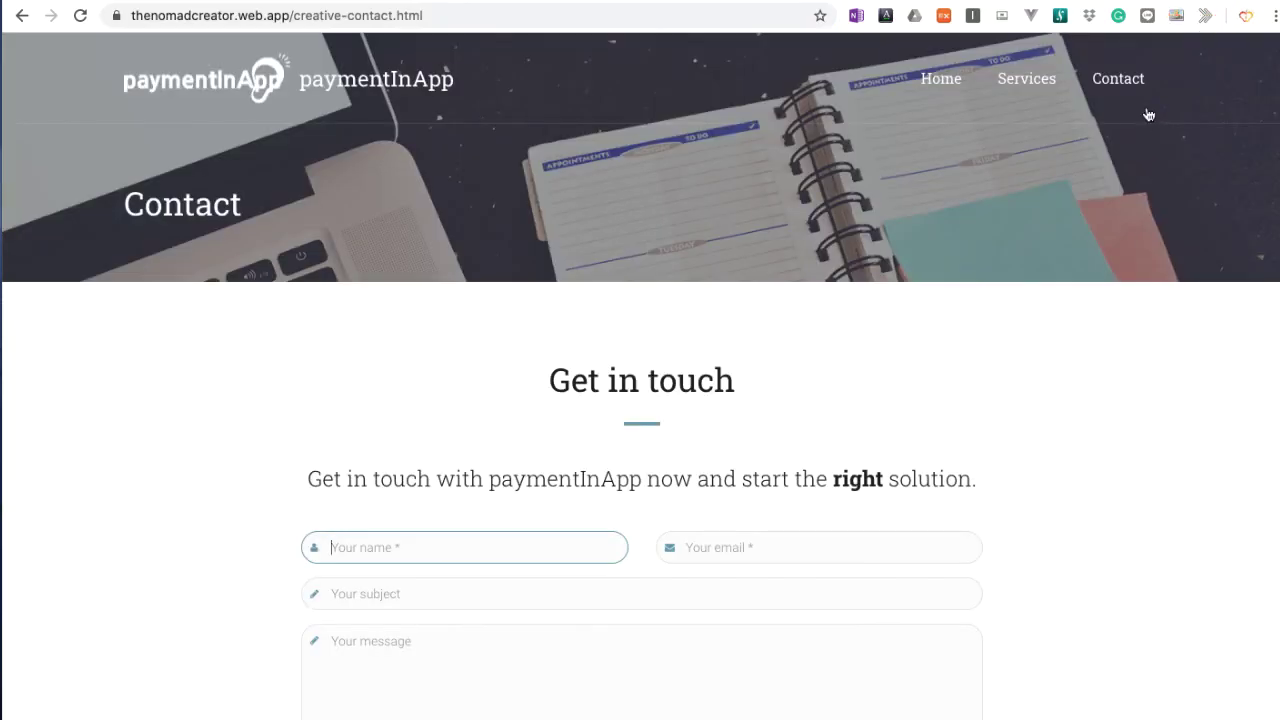
key(super+bracketright)
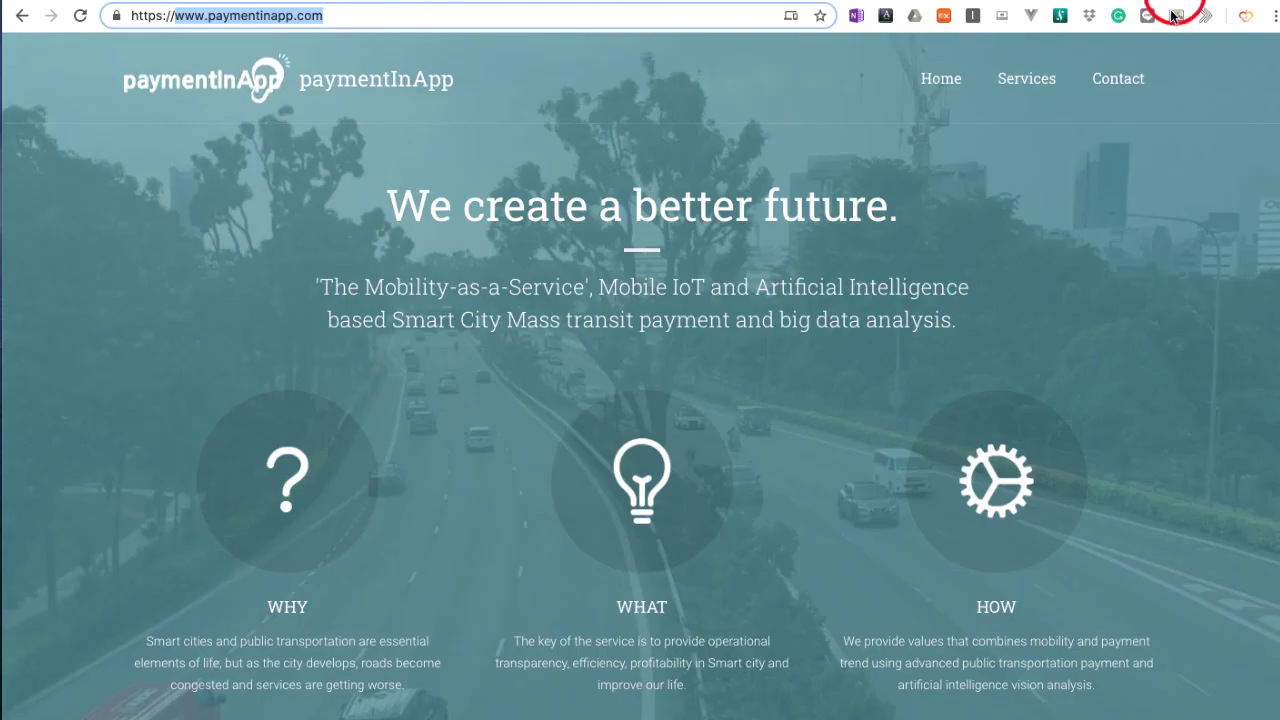
- Open the Hosting dashboard of the thenomadcreator project in the Firebase console and review its list of domains
click(1133, 3)
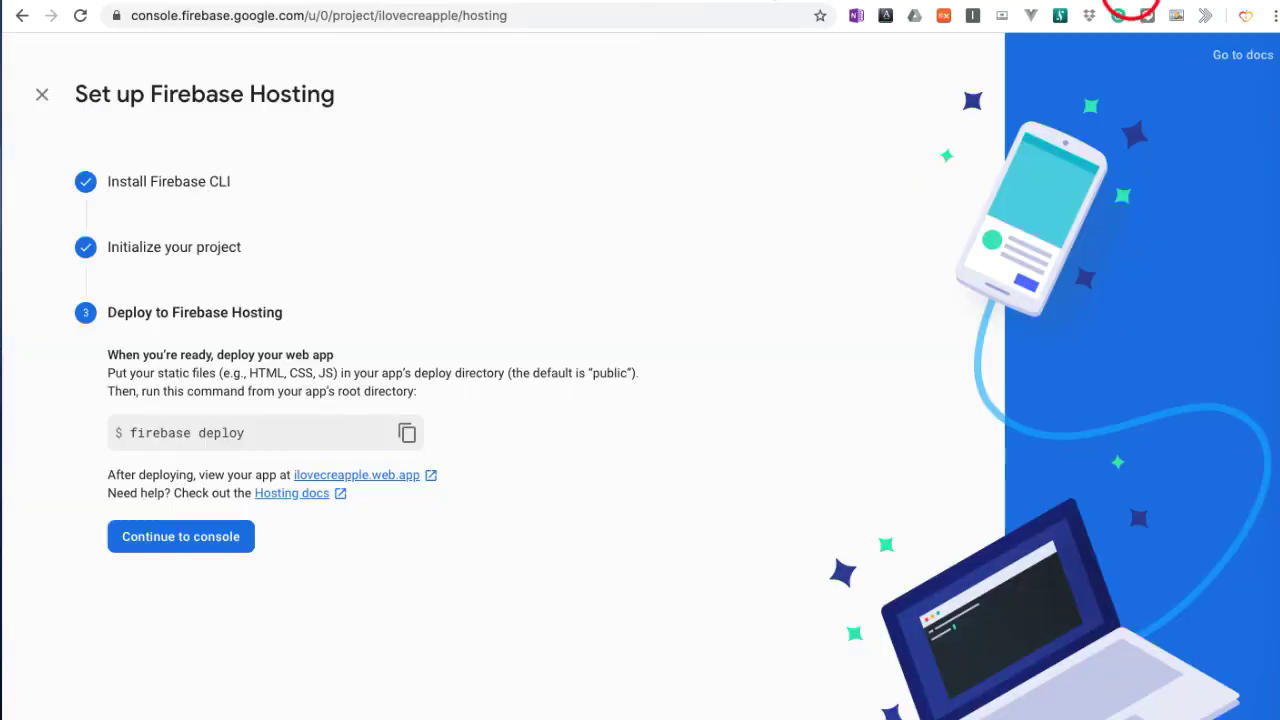
click(322, 2)
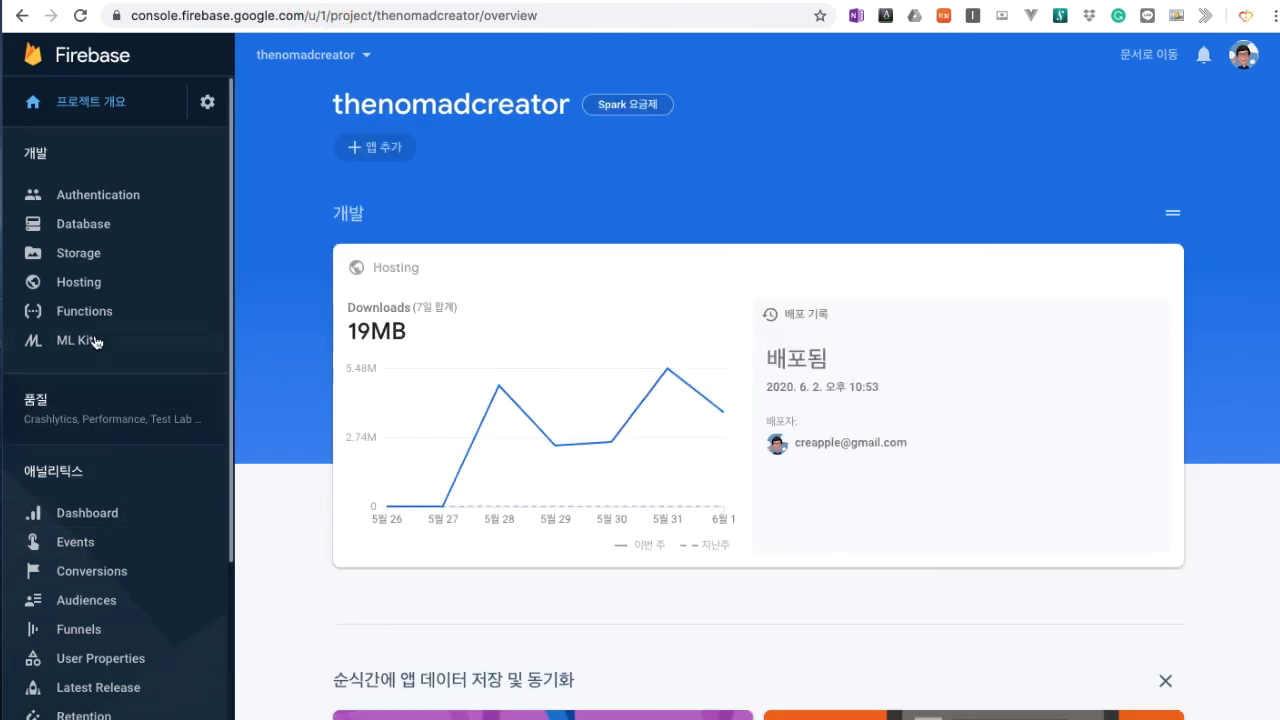
click(97, 290)
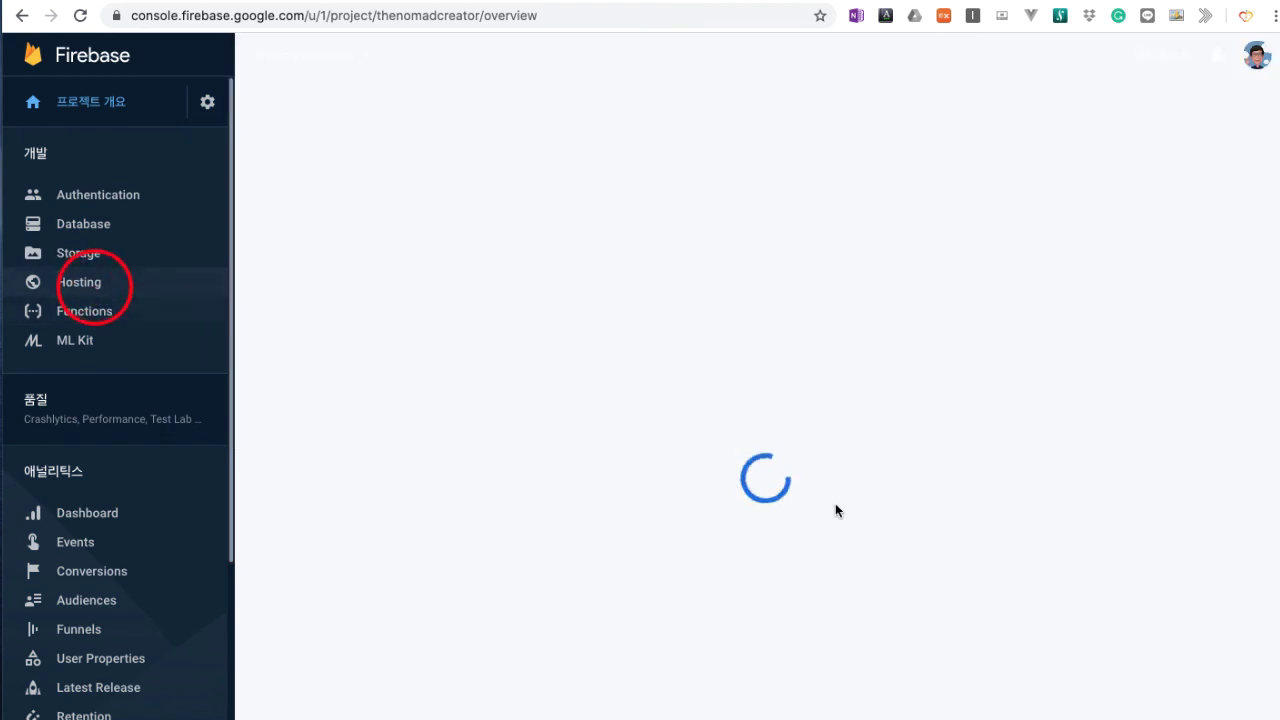
scroll(758, 400, down, 1)
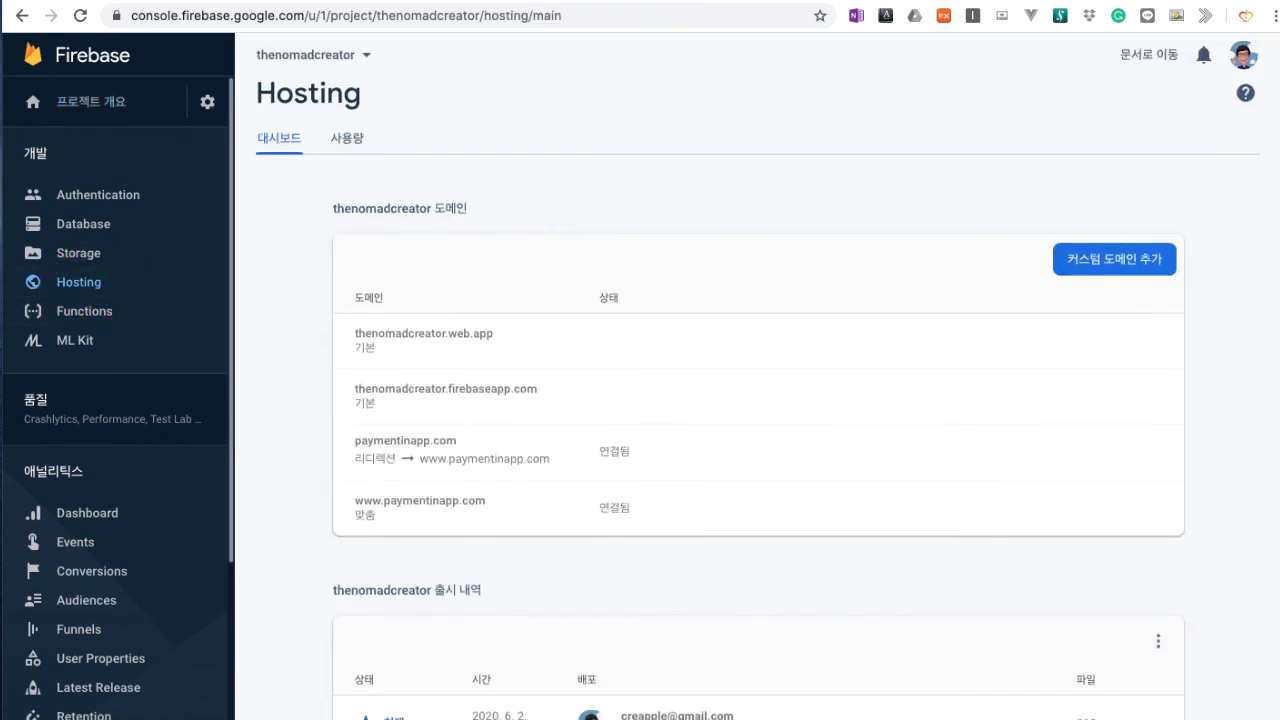
scroll(758, 400, up, 1)
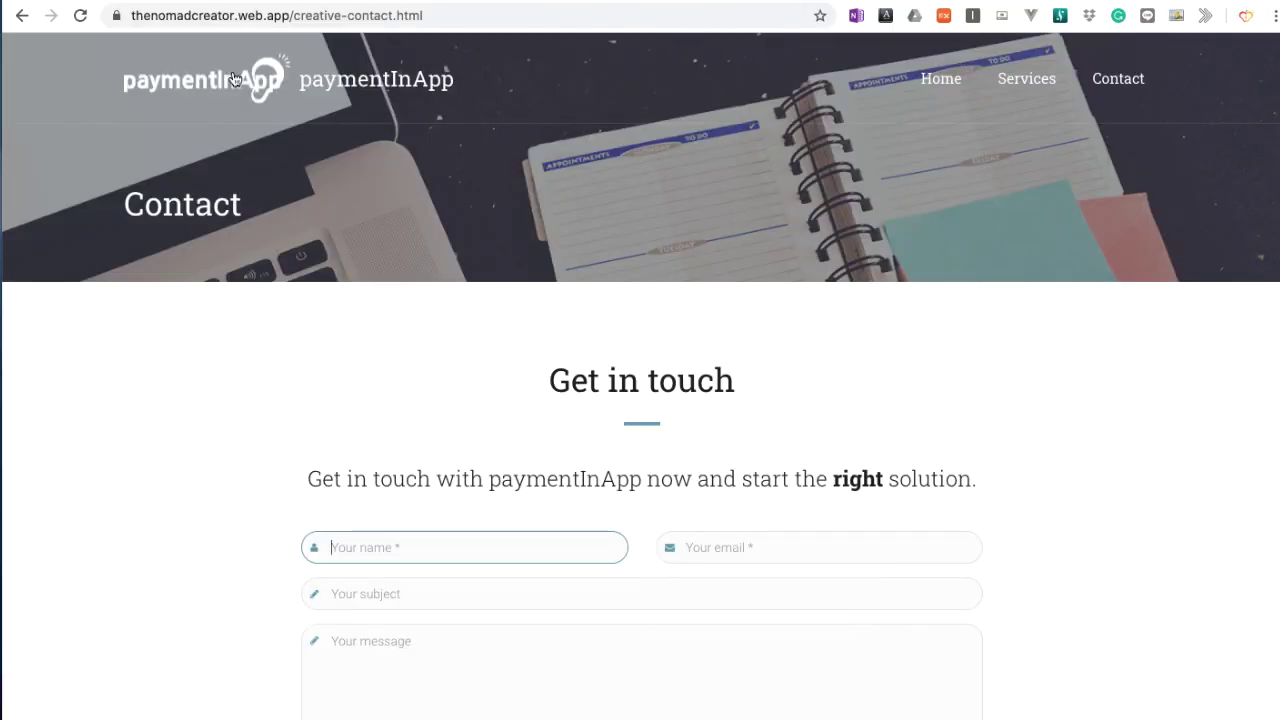
- Return to the deployed site thenomadcreator.web.app and load its home page, index.html
key(super+r)
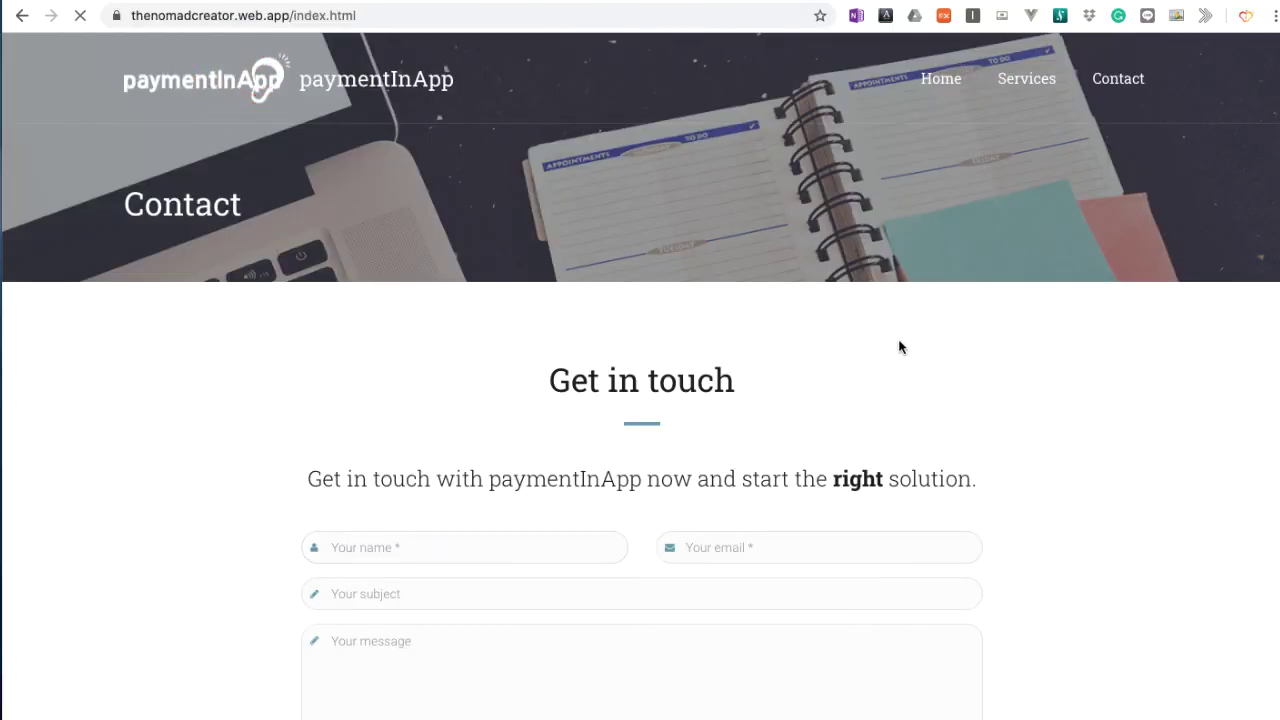